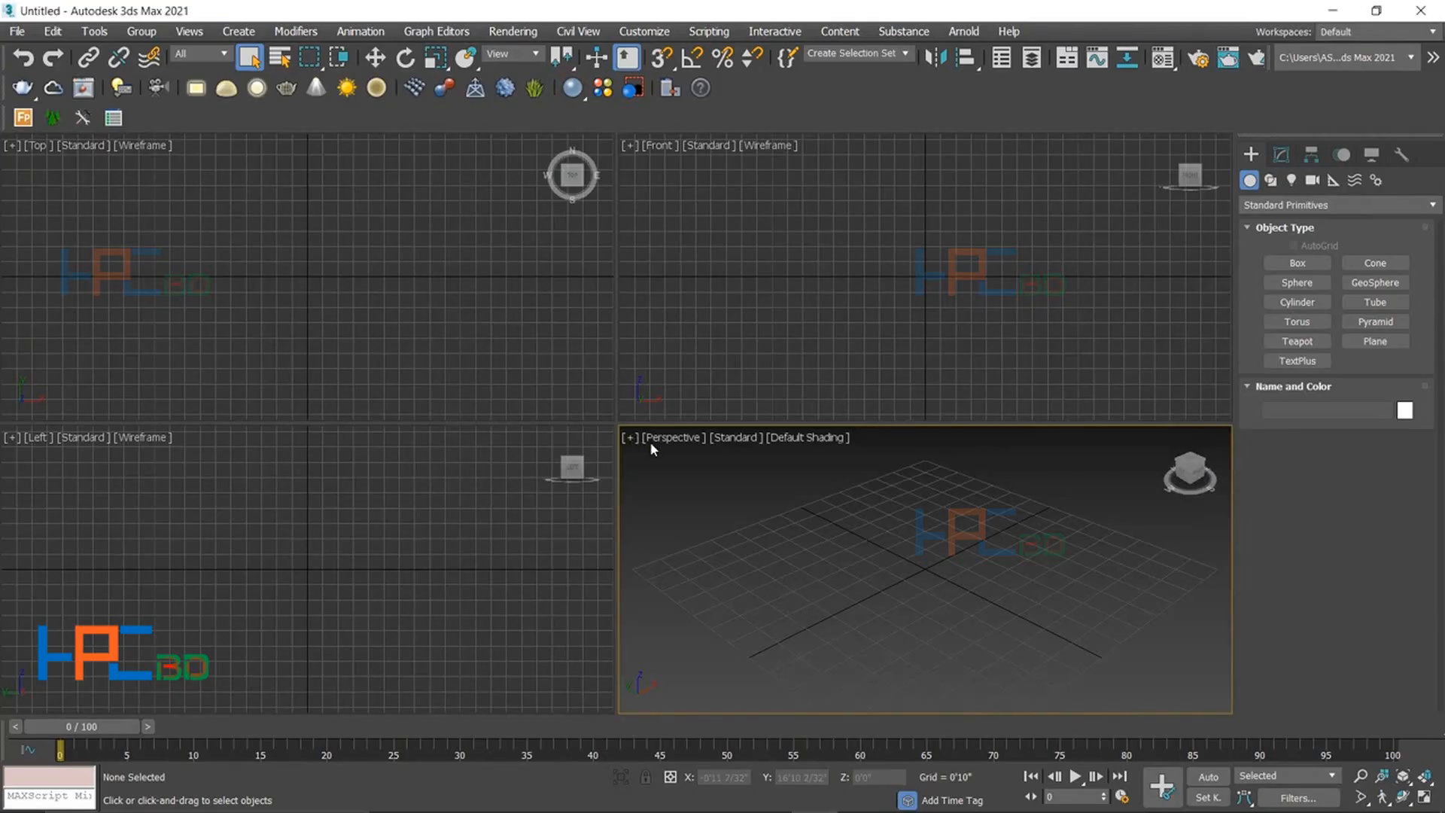
- Maximize the Perspective viewport and create a box about 2'4" long, 2'1.5" wide and 2'3" high at the grid's centre
click(630, 438)
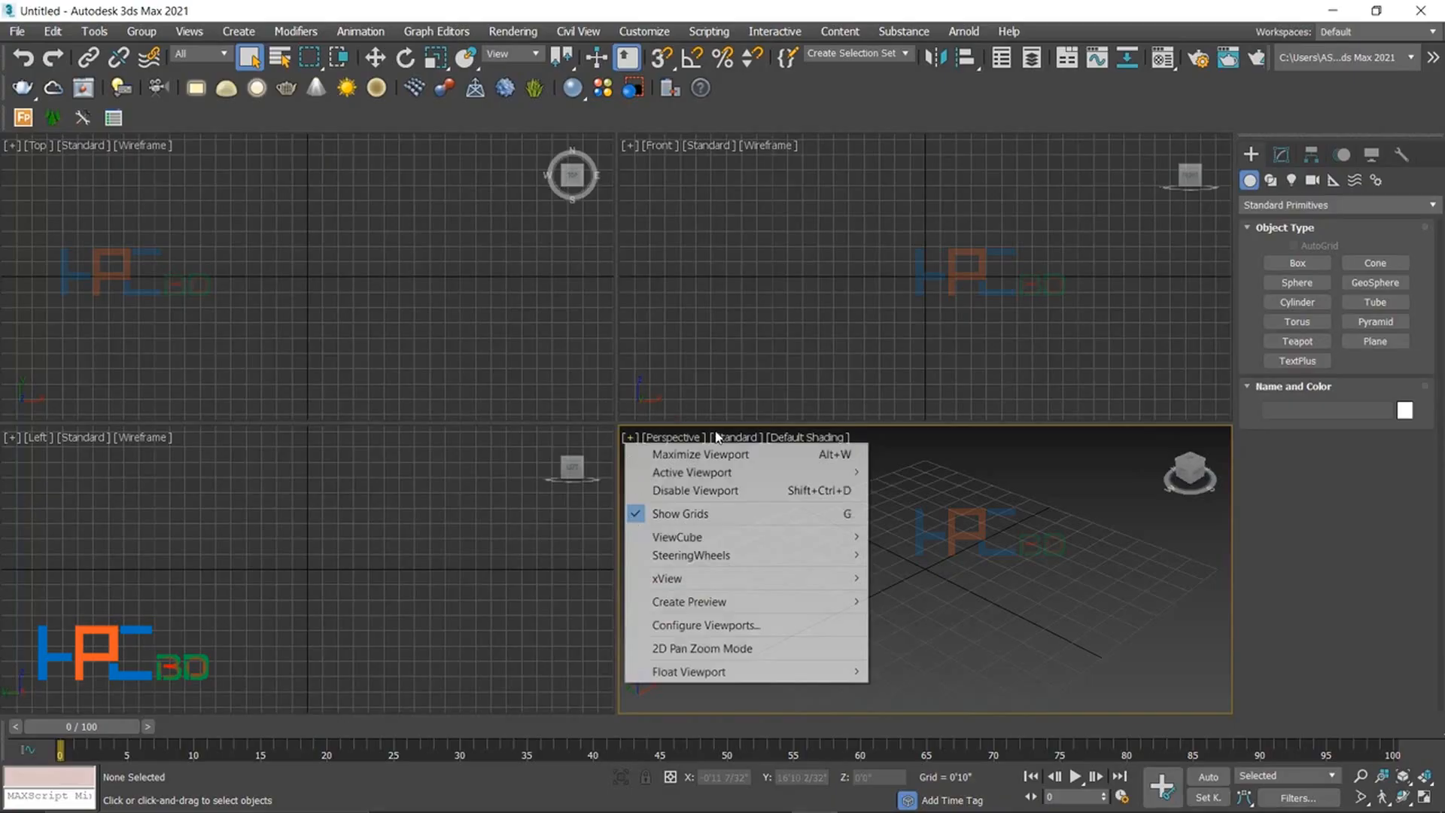
click(663, 454)
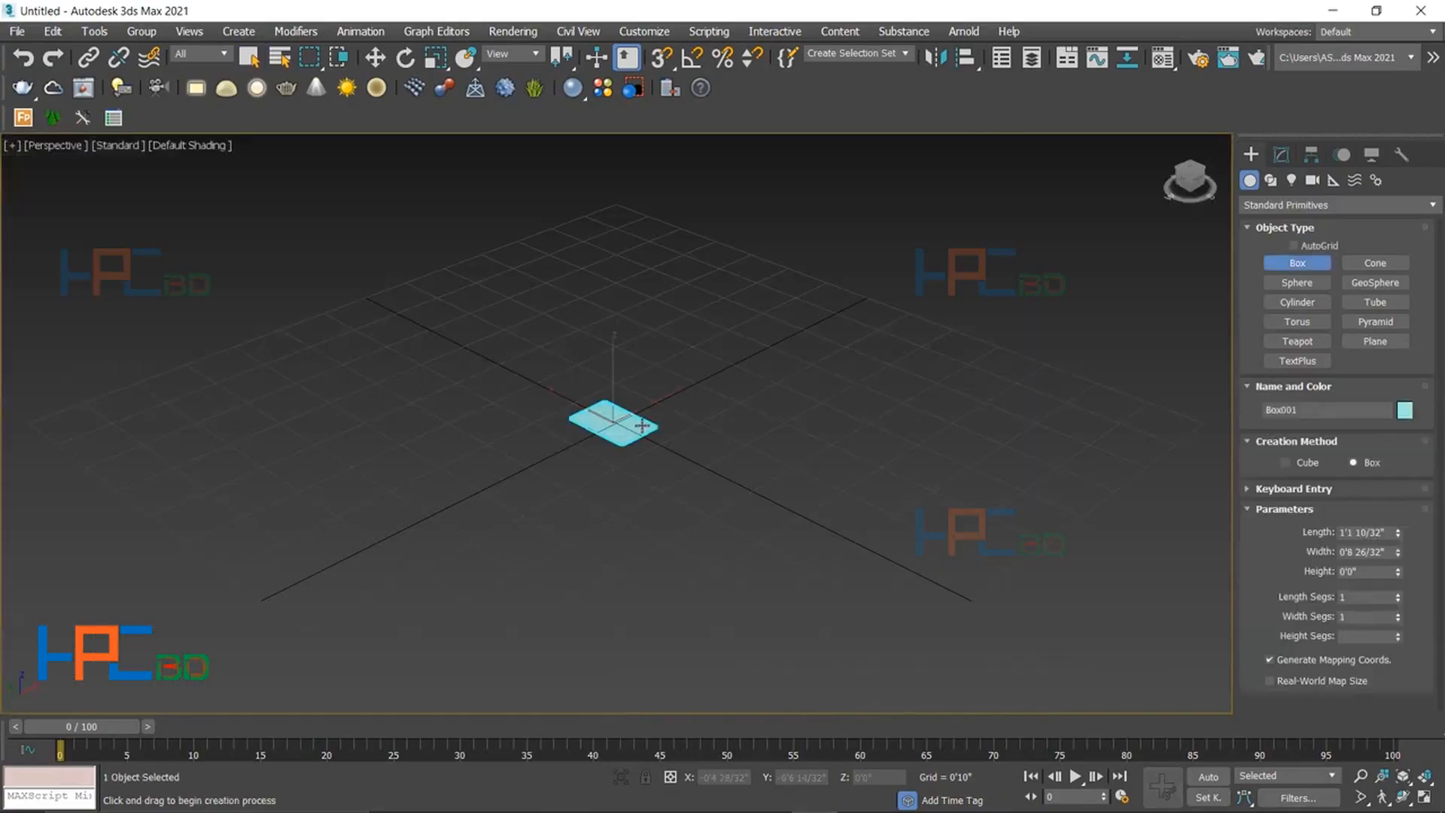
drag(643, 426, 617, 525)
click(910, 366)
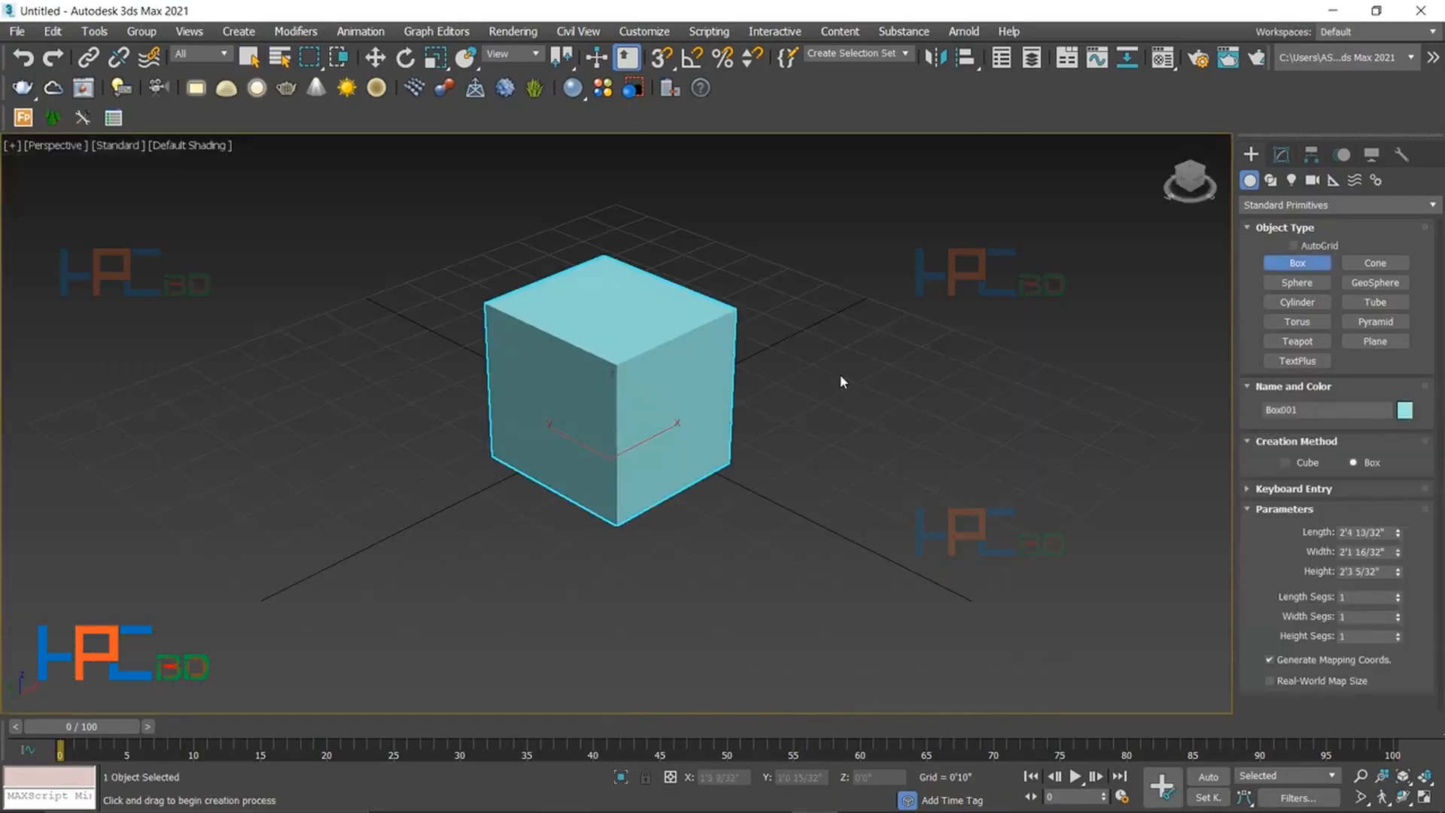
right_click(732, 417)
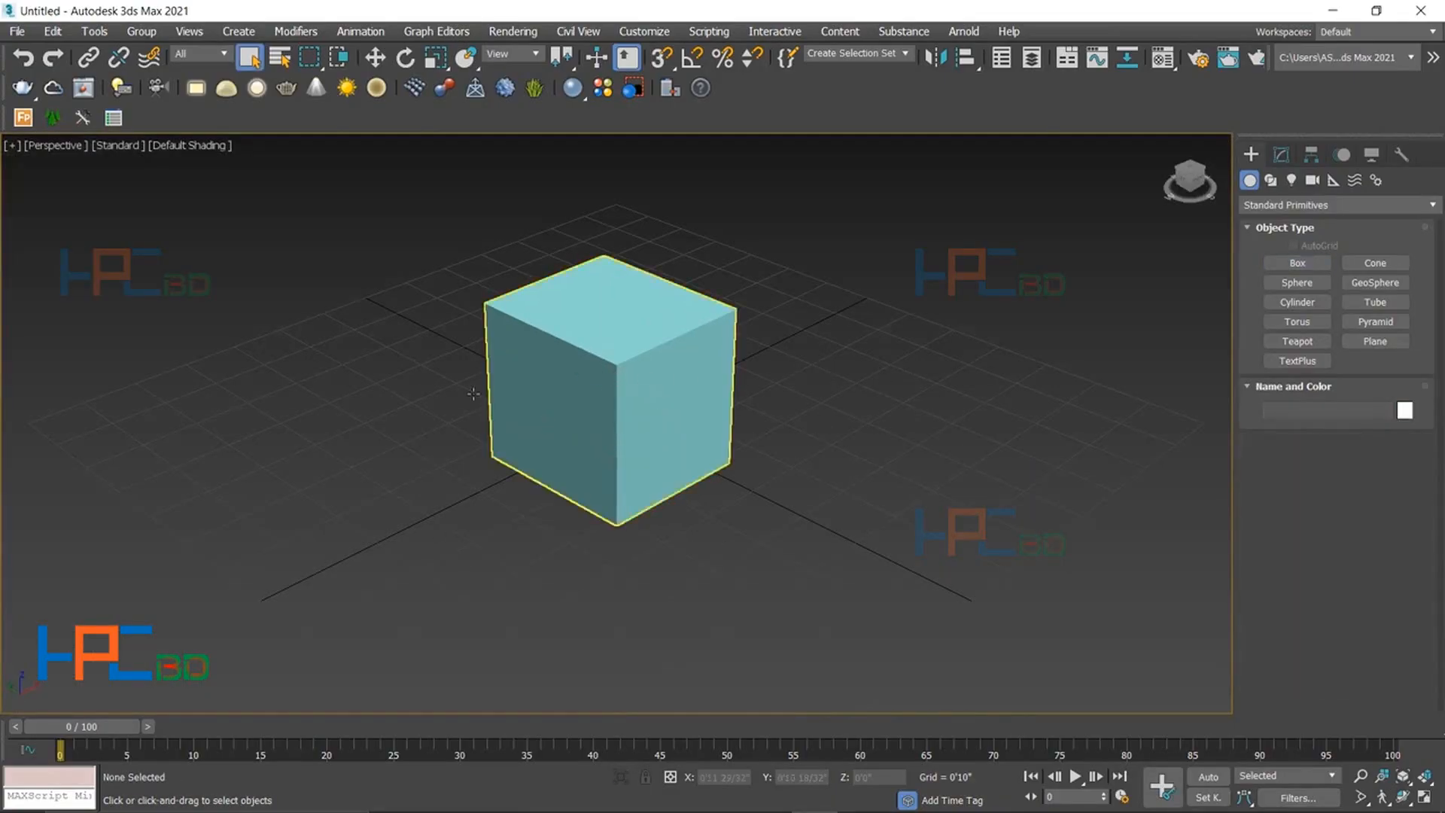
- Select the box and clear the selection twice with the Select Object tool
click(673, 445)
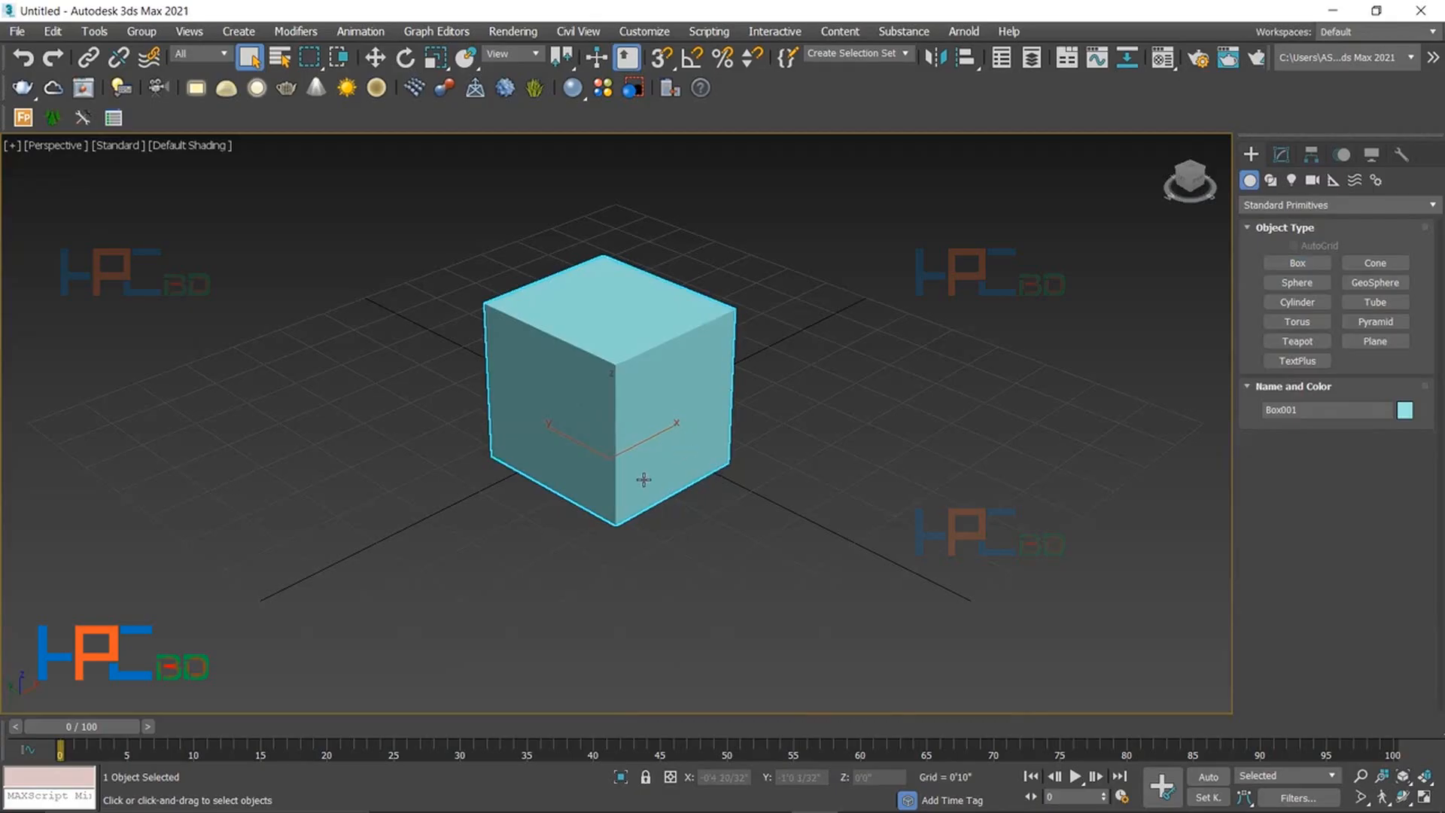
middle_drag(644, 480, 654, 450)
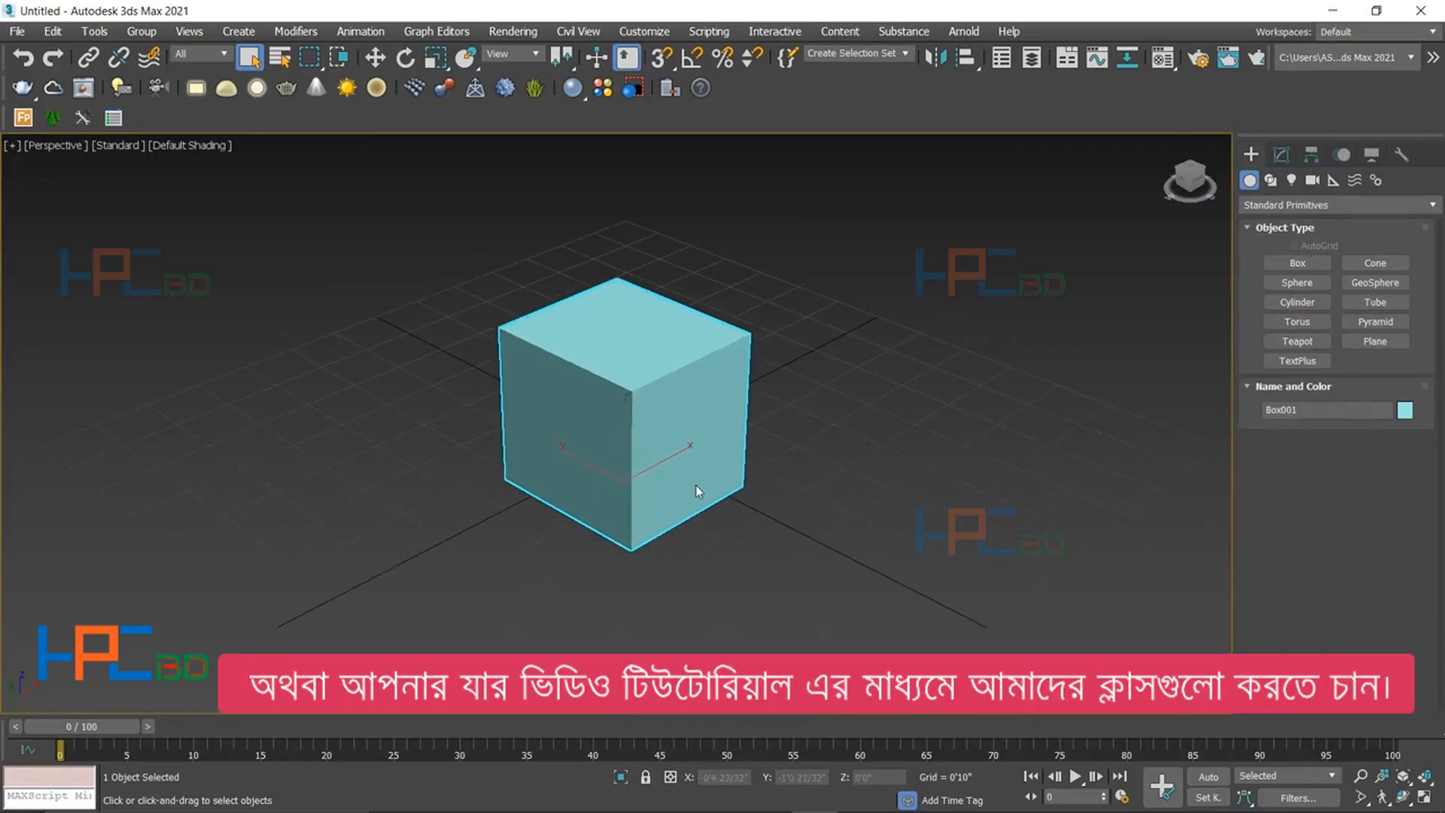
scroll(696, 485, down, 3)
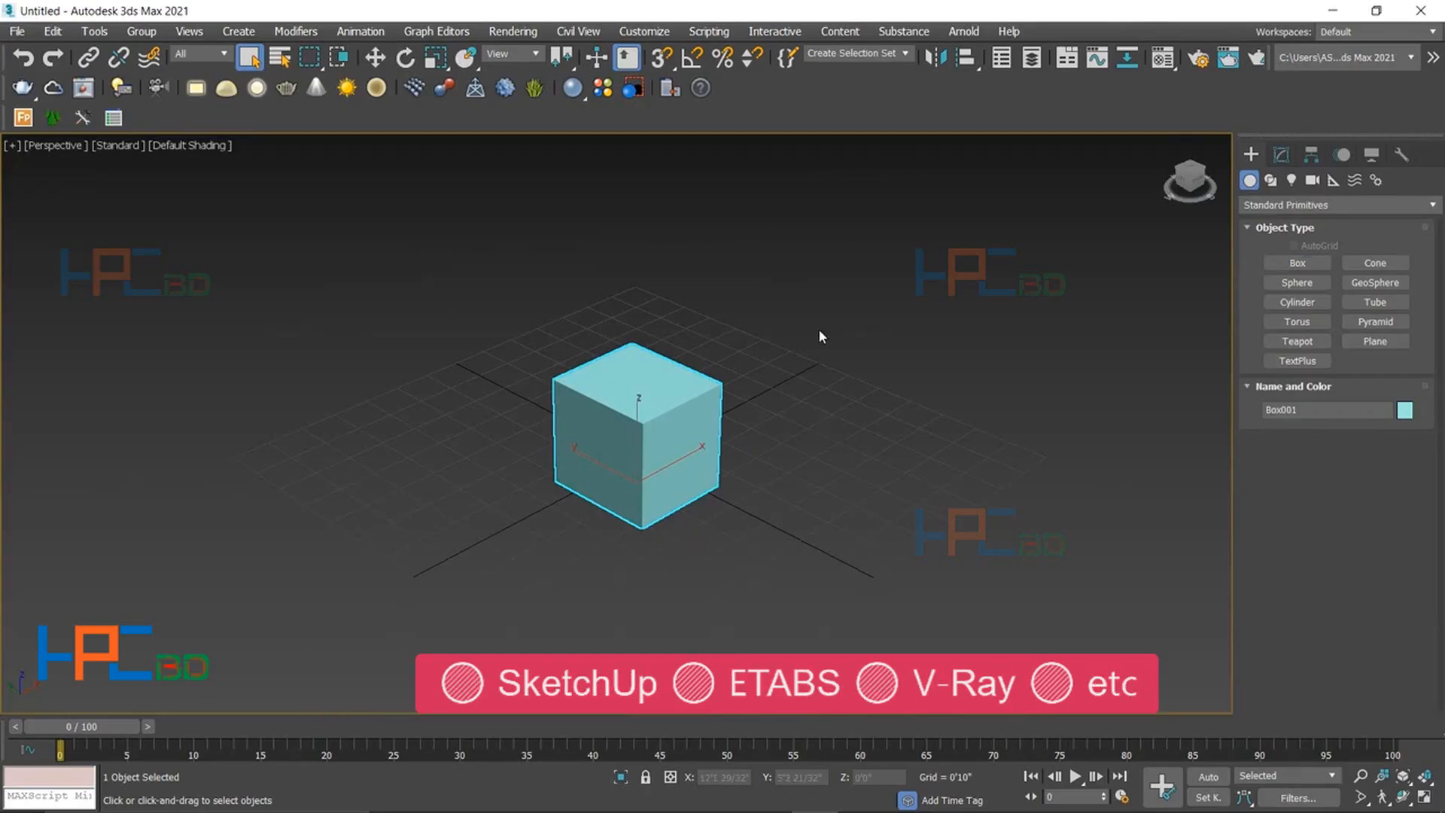
right_click(804, 292)
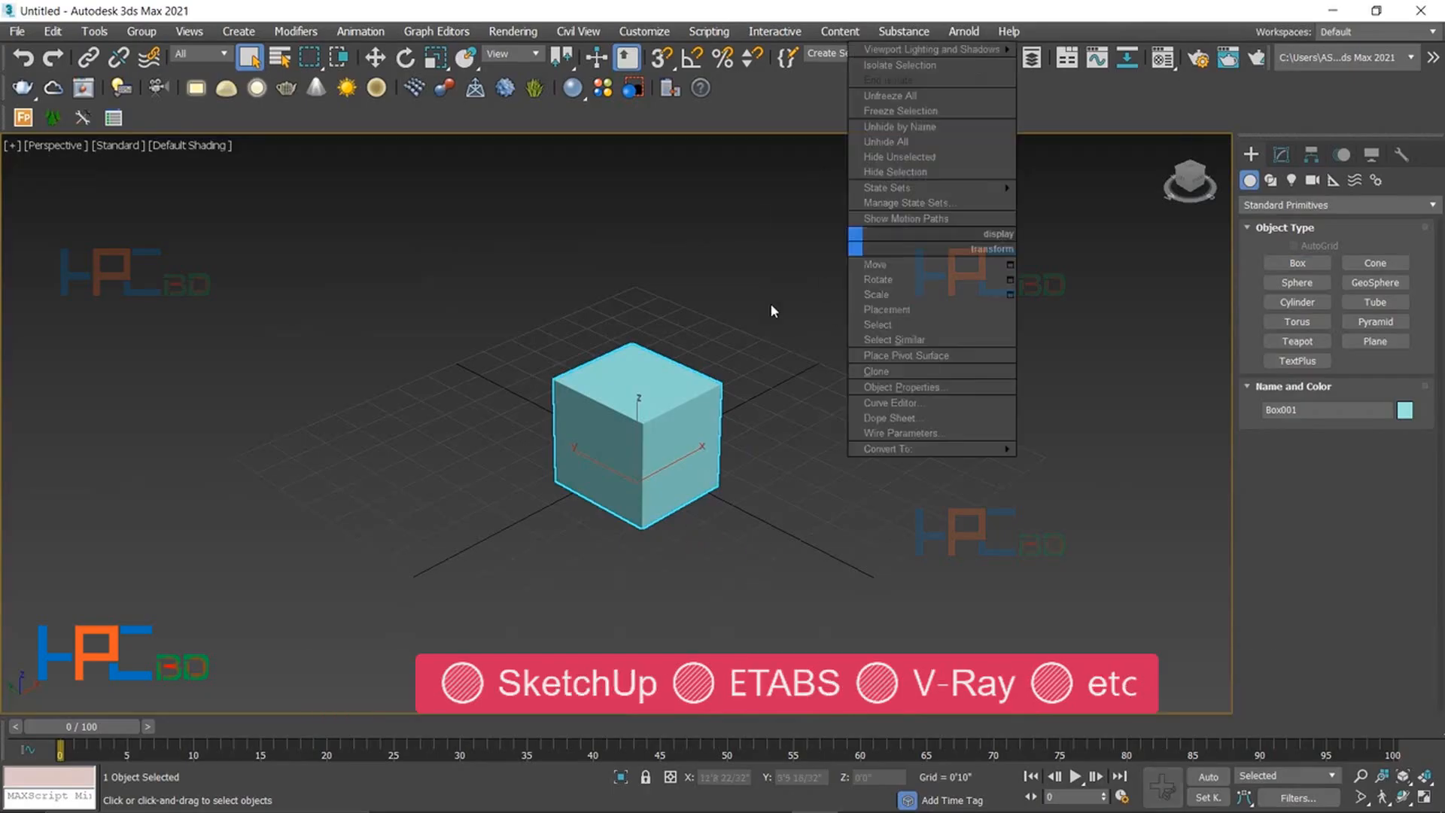
click(584, 253)
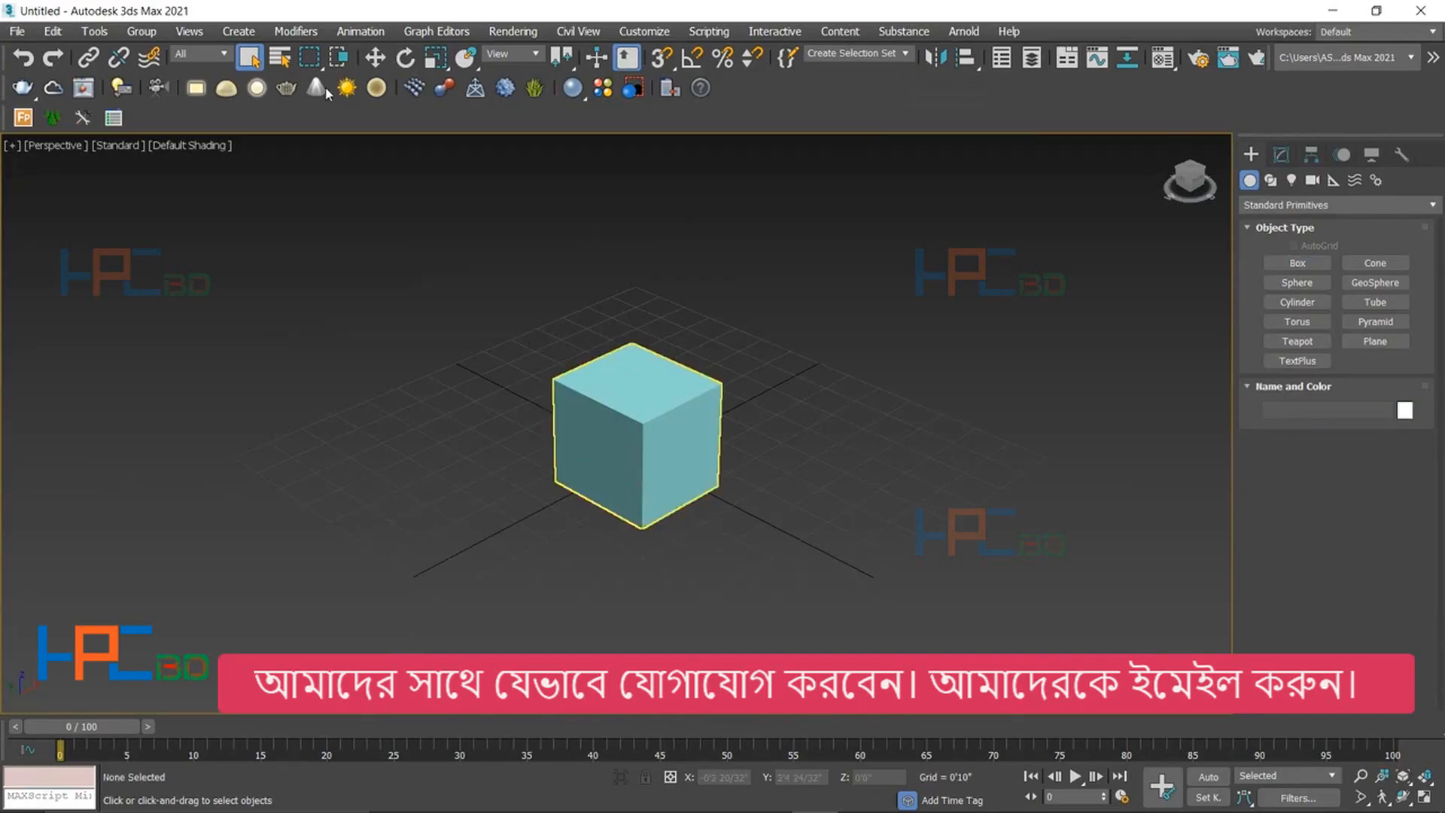
click(619, 406)
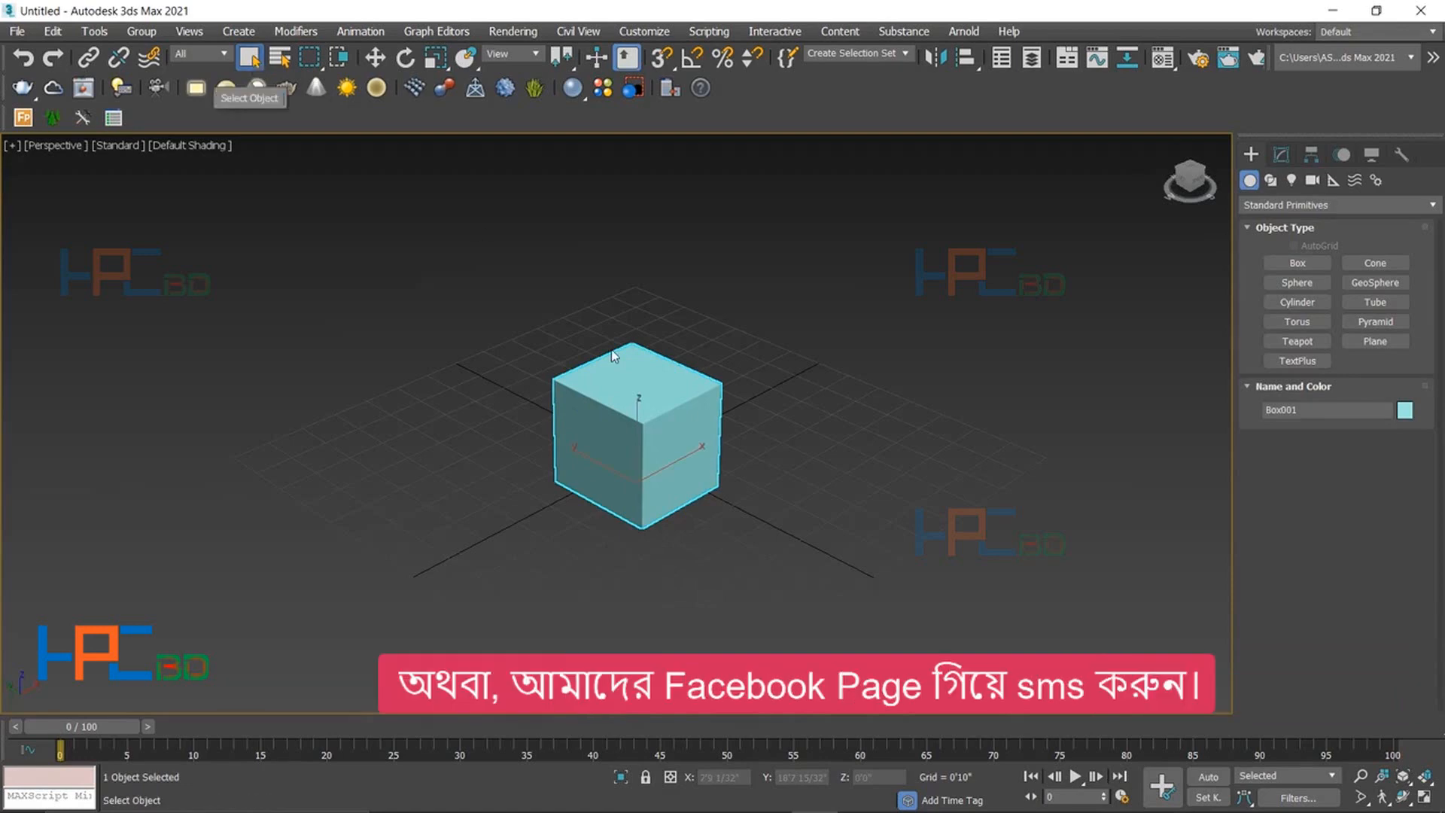
click(863, 460)
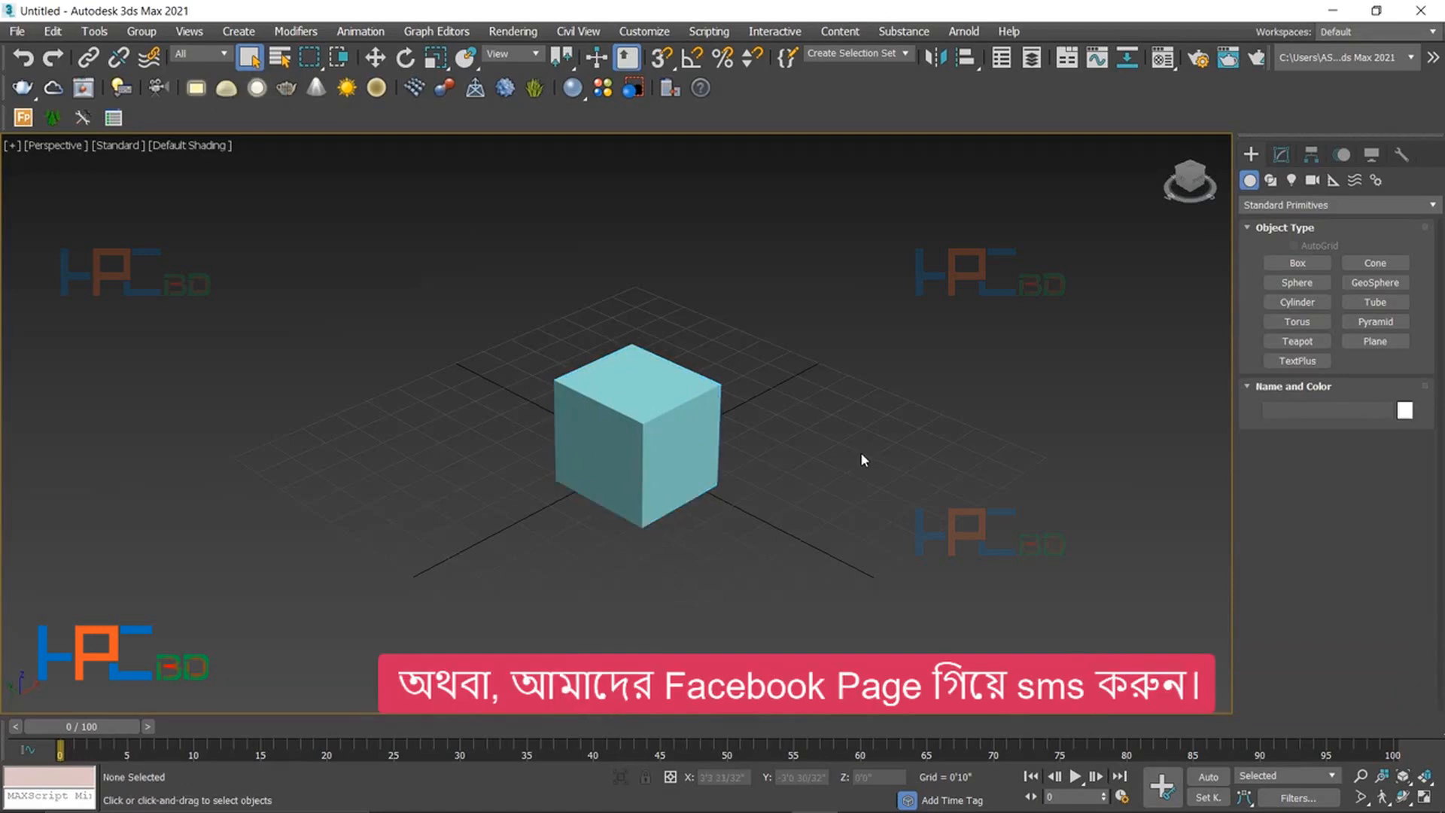
- Create a second box about 2'3" long, 2'11" wide and 2'9" high beside the first one, and delete it
click(1276, 265)
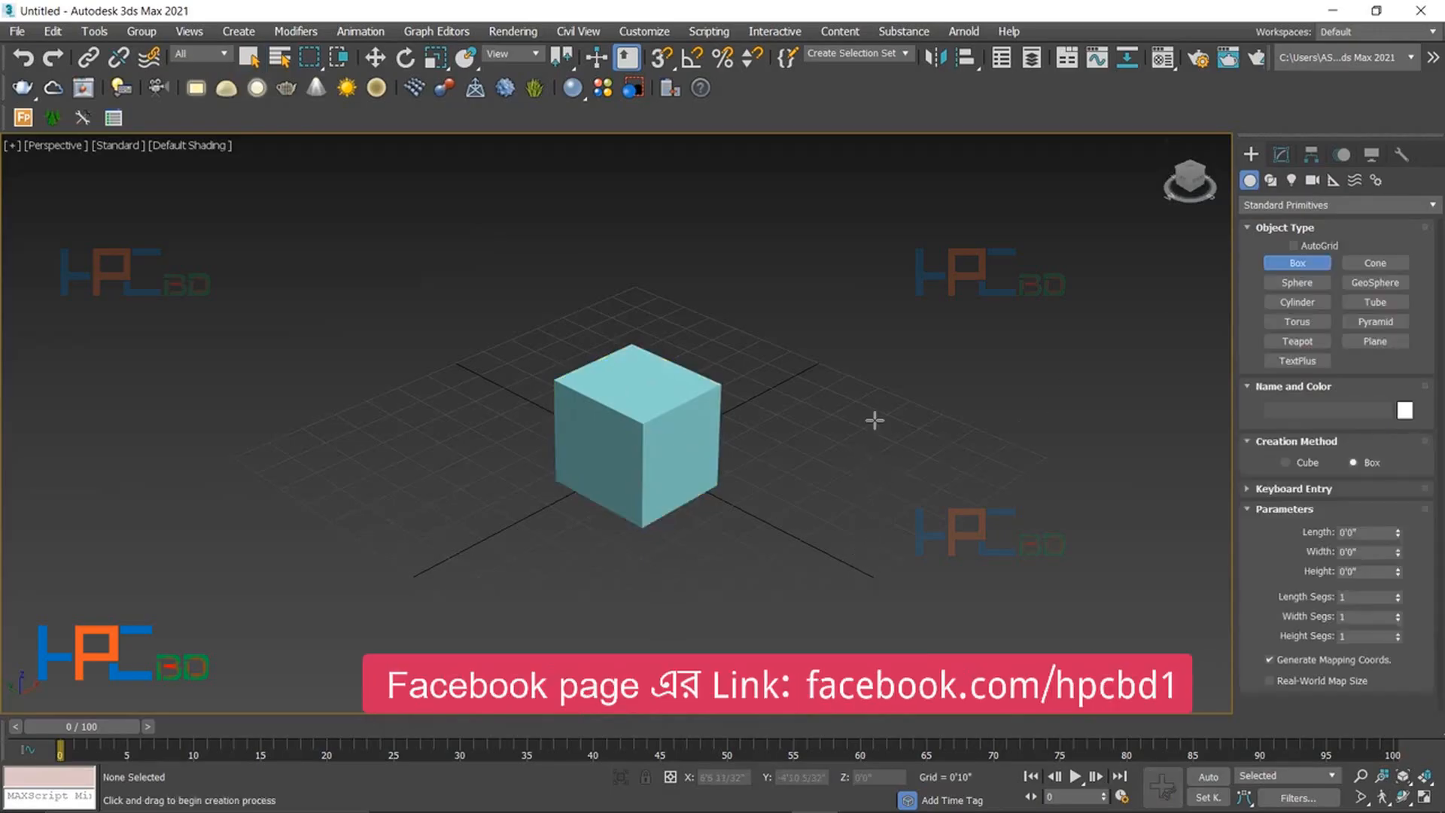
drag(863, 454, 871, 545)
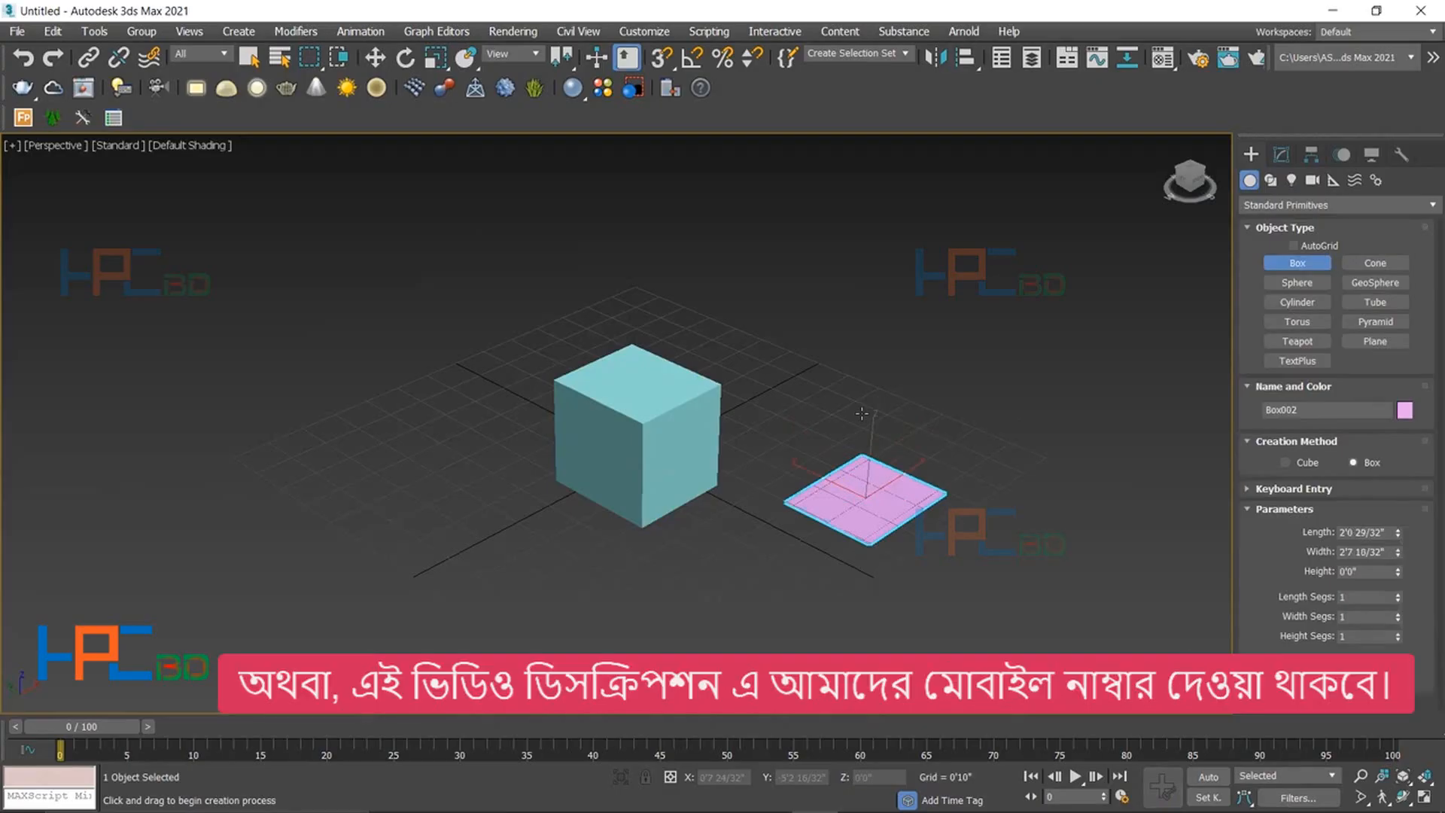
drag(862, 413, 907, 359)
drag(852, 396, 858, 406)
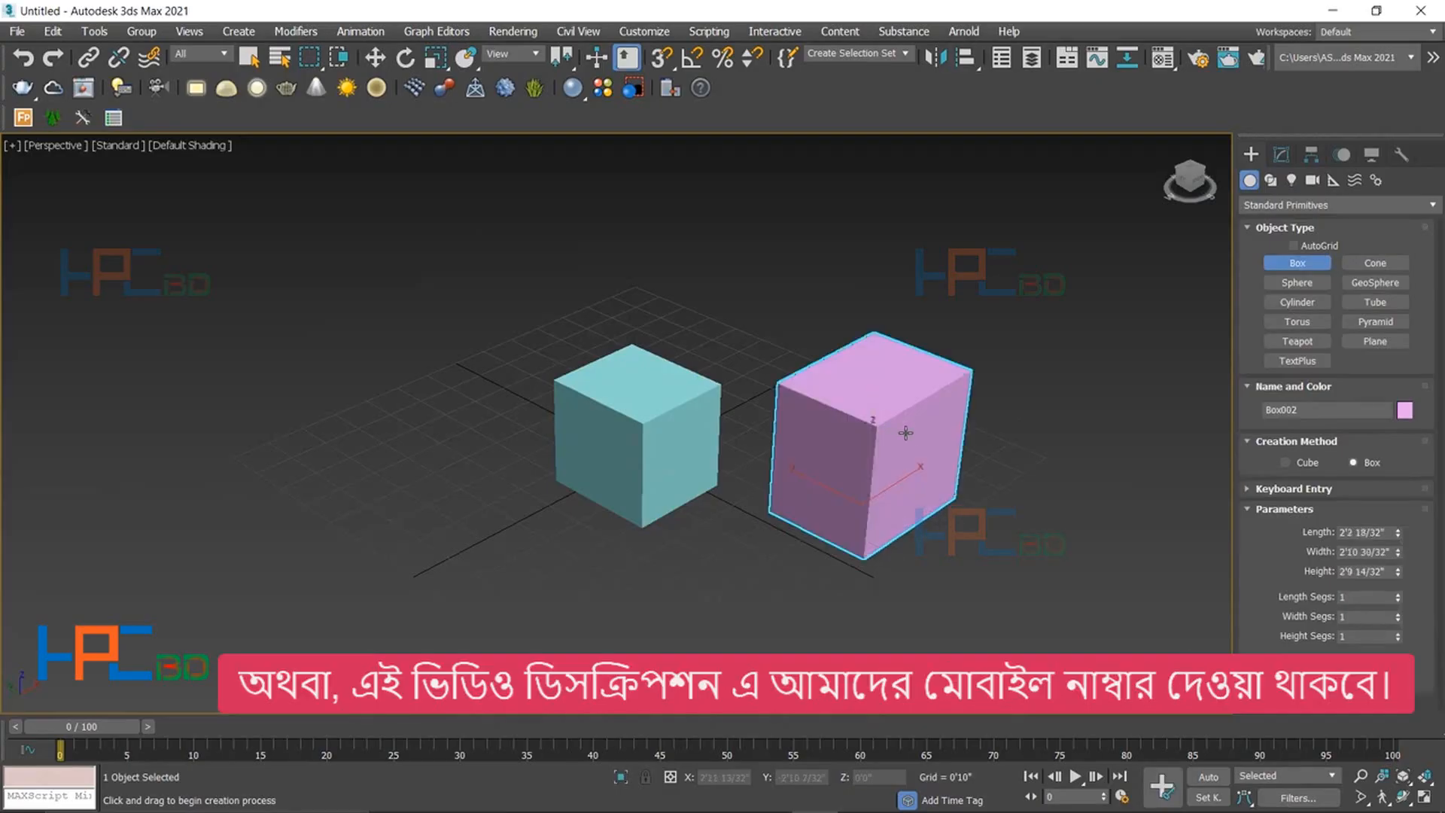
click(916, 436)
right_click(916, 436)
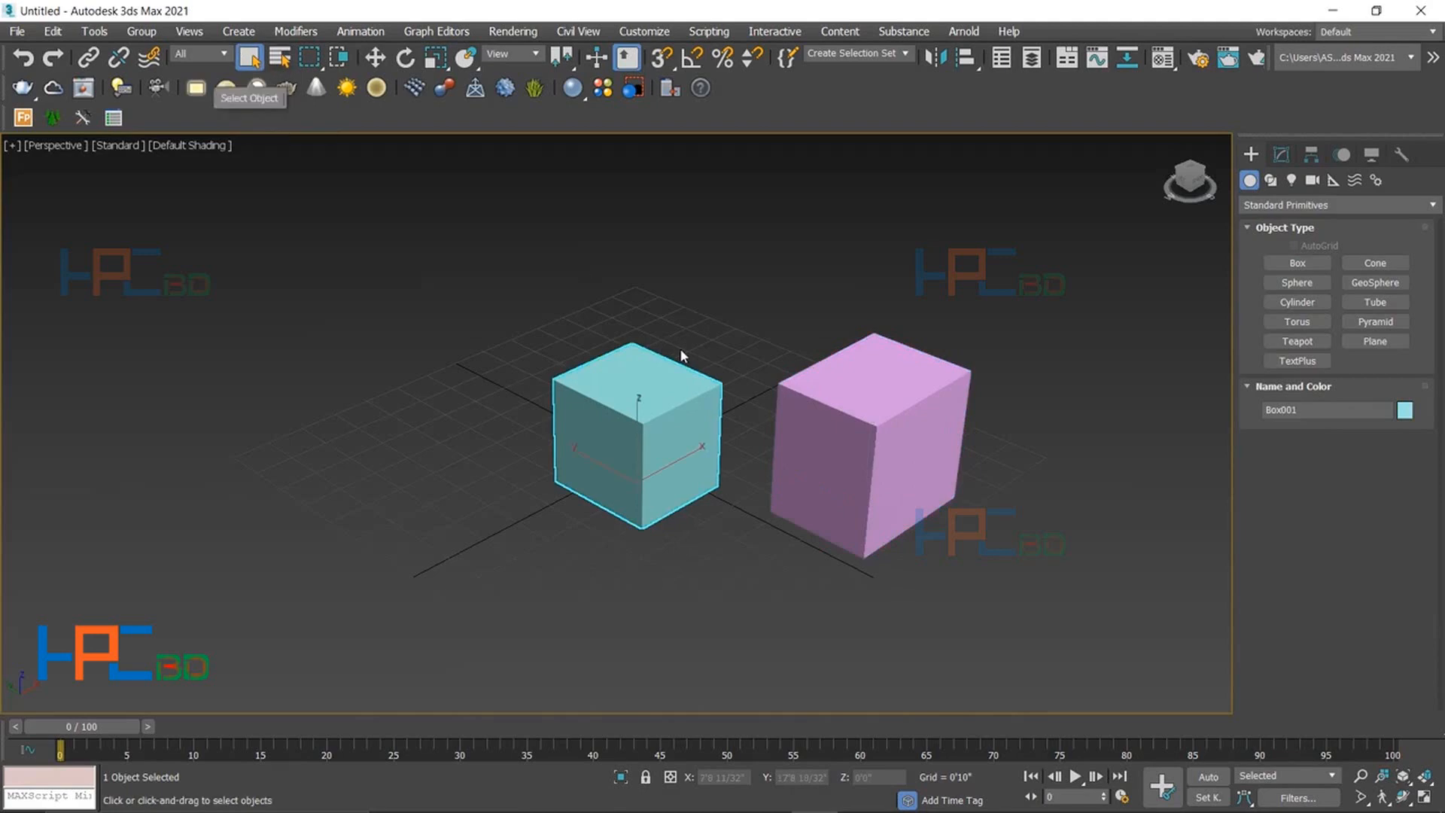
click(911, 451)
key(Delete)
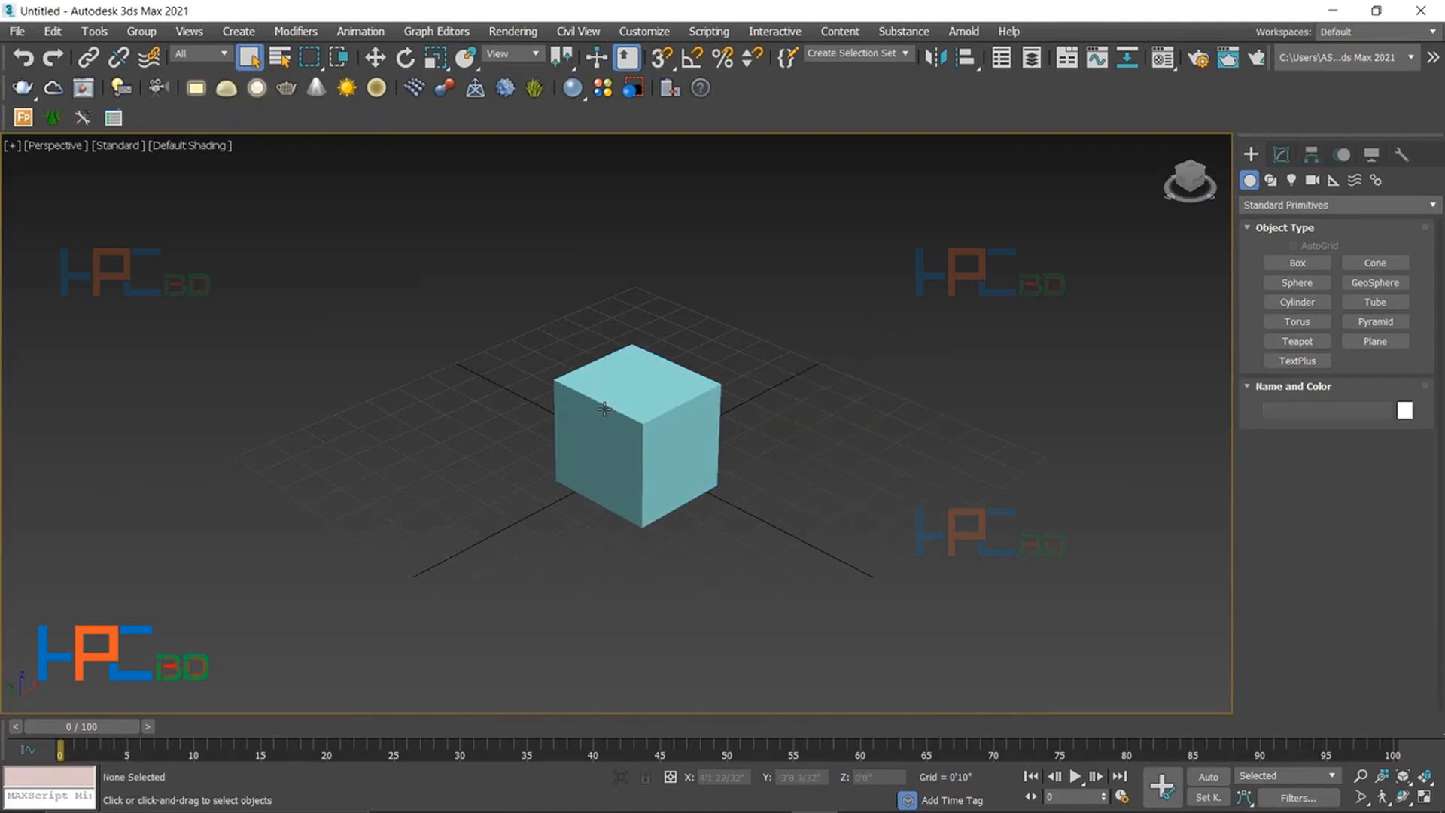
- Select the remaining box and activate the Move tool, switching to Select Object and back to Move
click(619, 411)
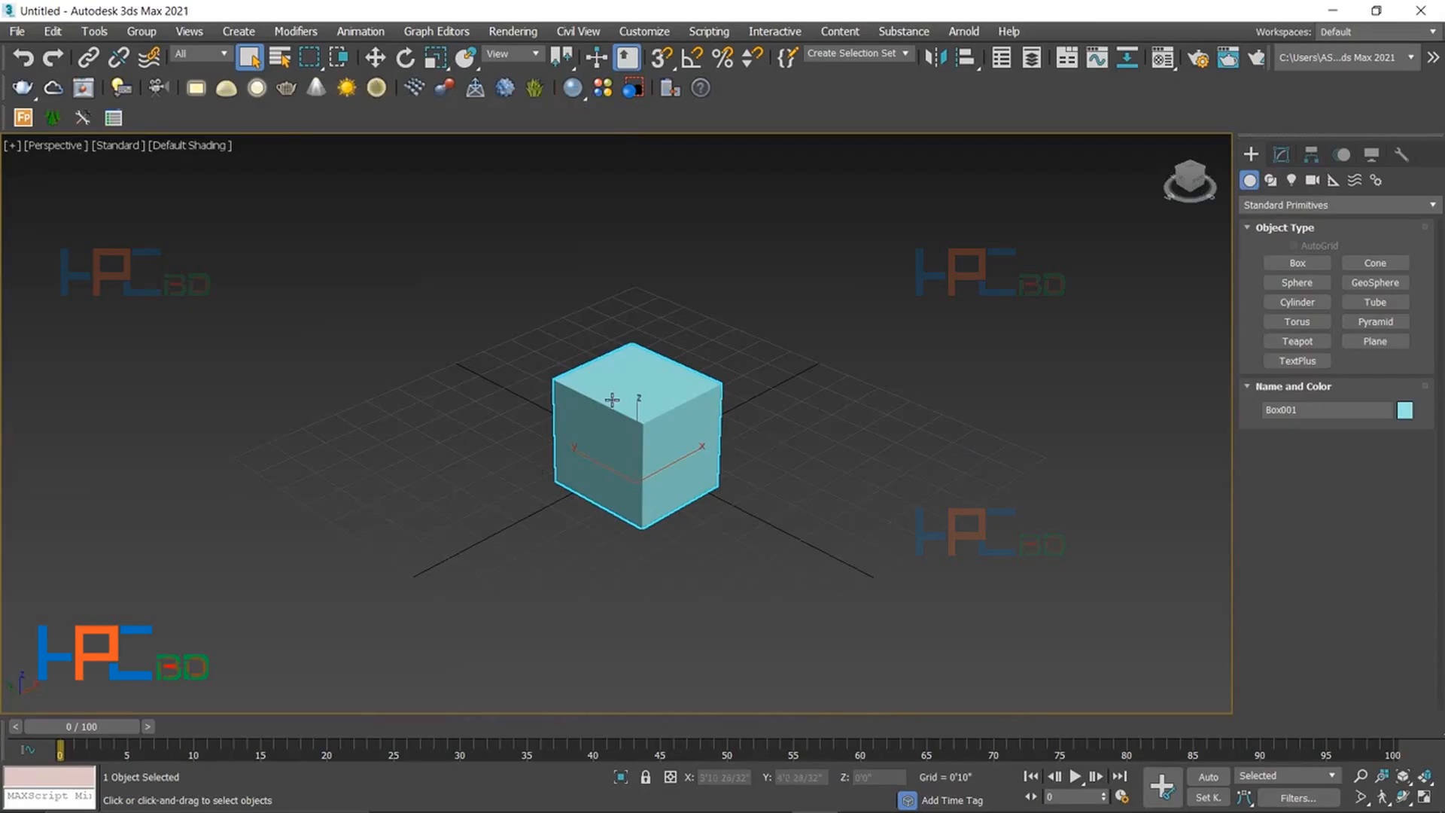
click(374, 59)
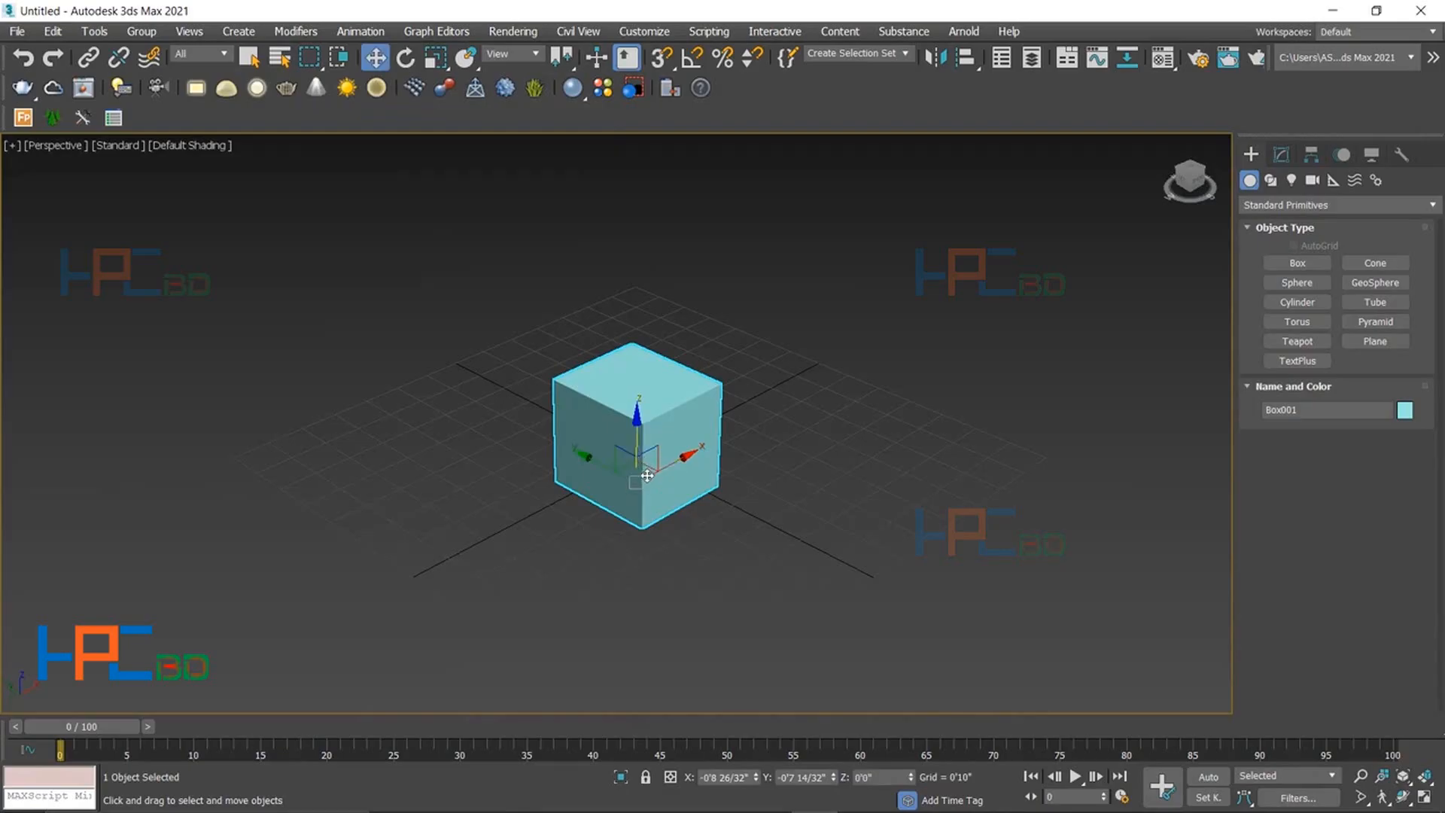
scroll(650, 477, up, 3)
scroll(659, 482, down, 3)
scroll(687, 469, up, 2)
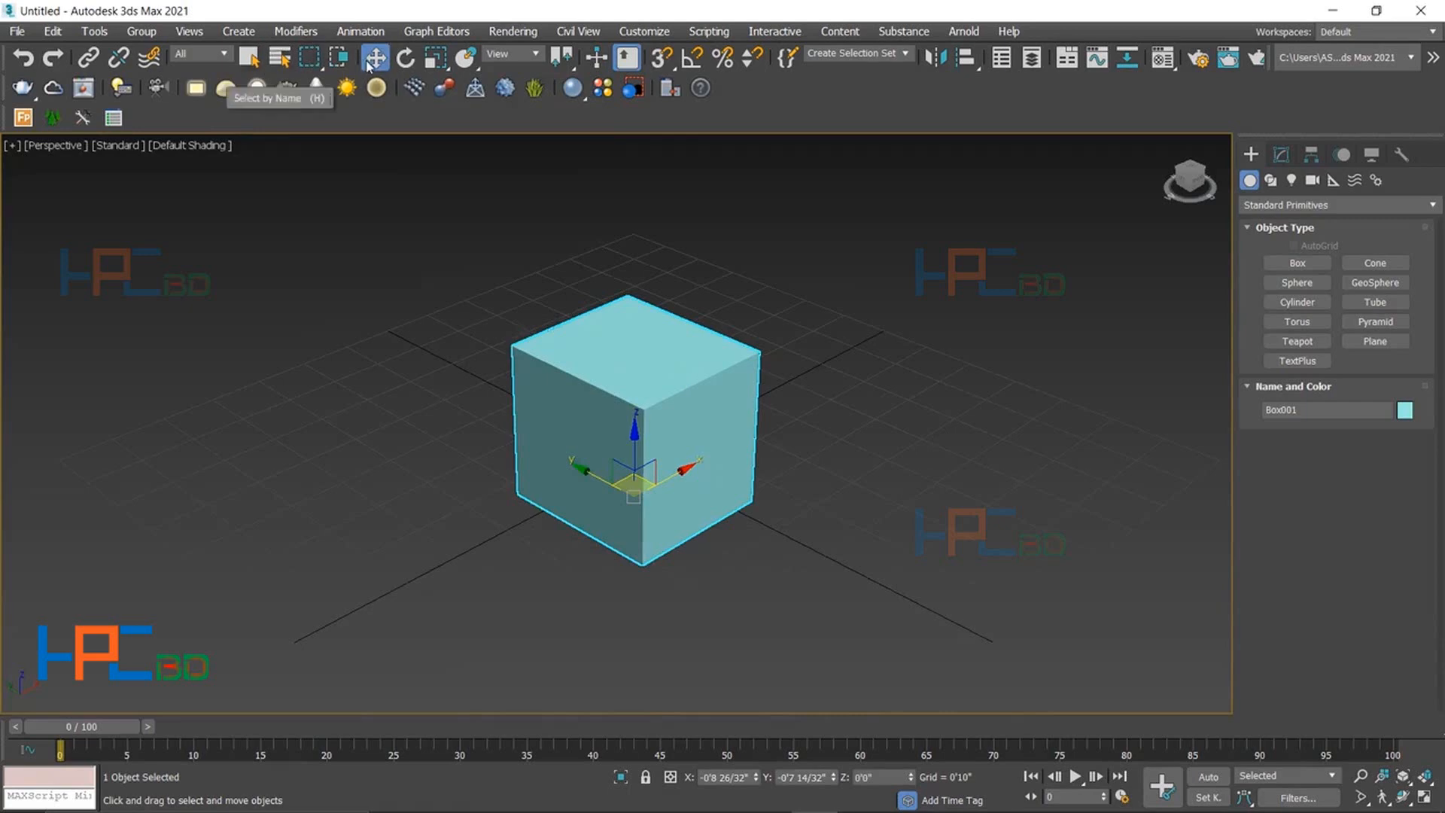
click(250, 58)
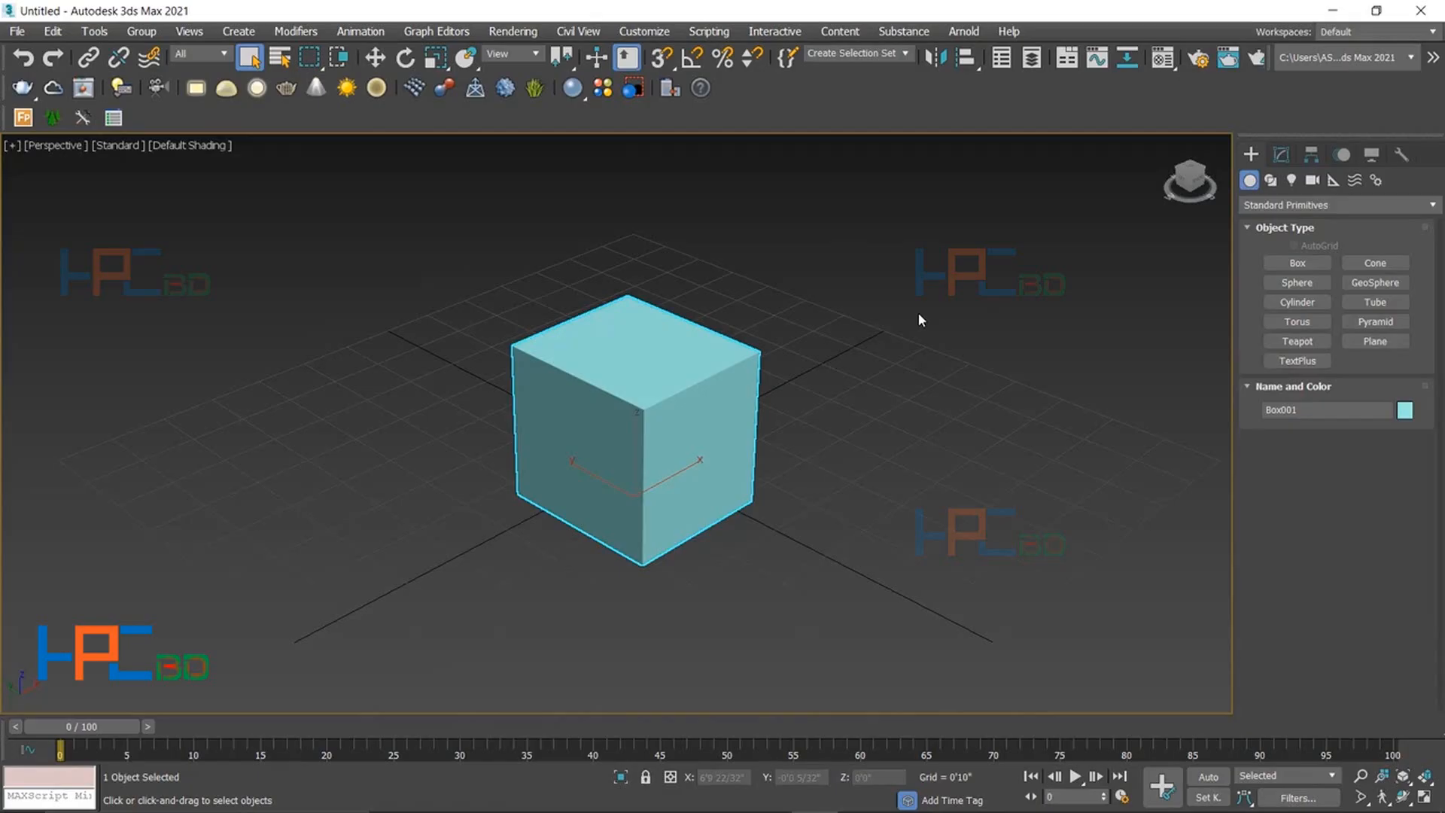
key(w)
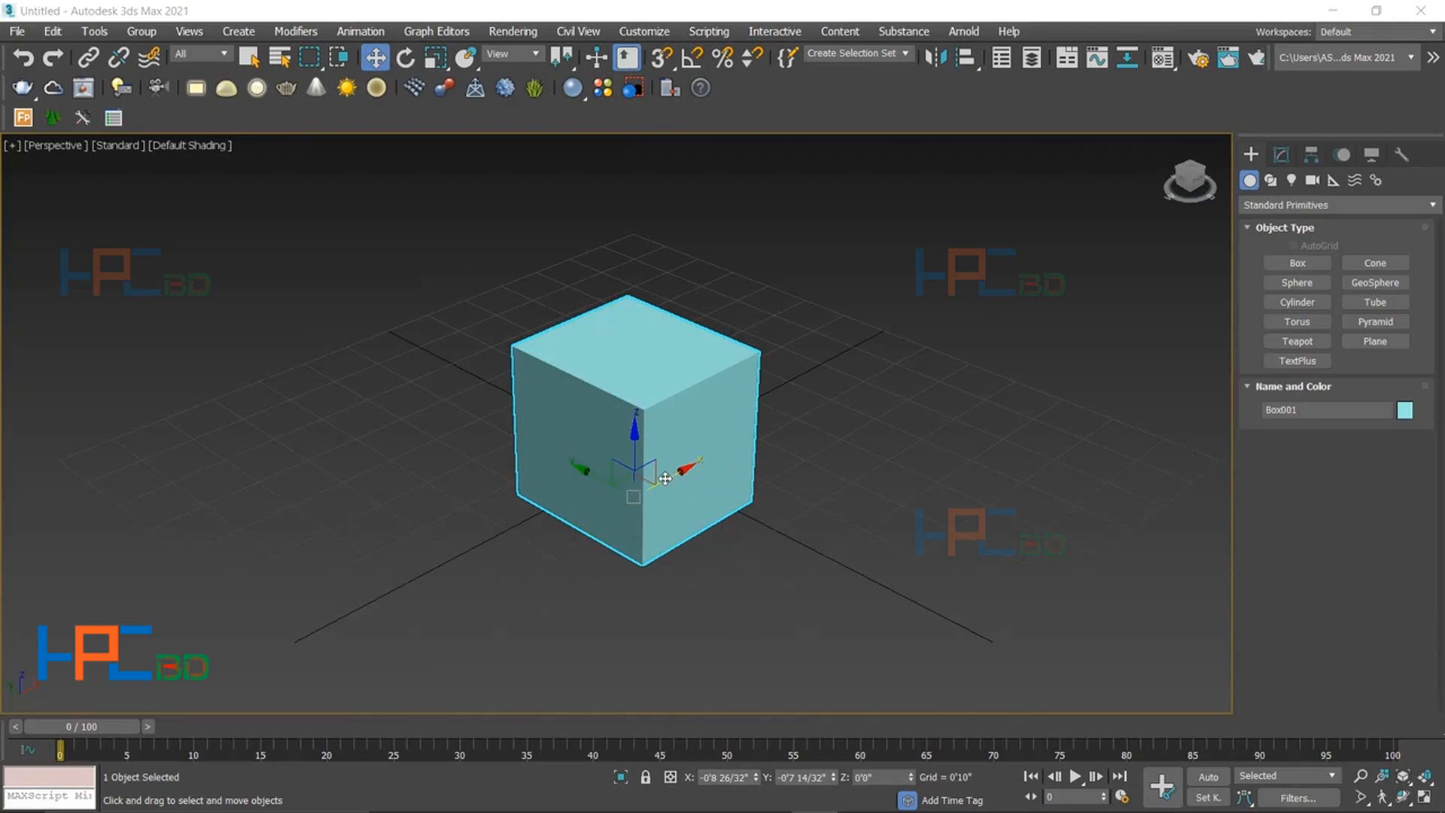
- Move the box along the X axis to about X -0'2" and raise it along Z to about 0'11"
drag(665, 479, 687, 373)
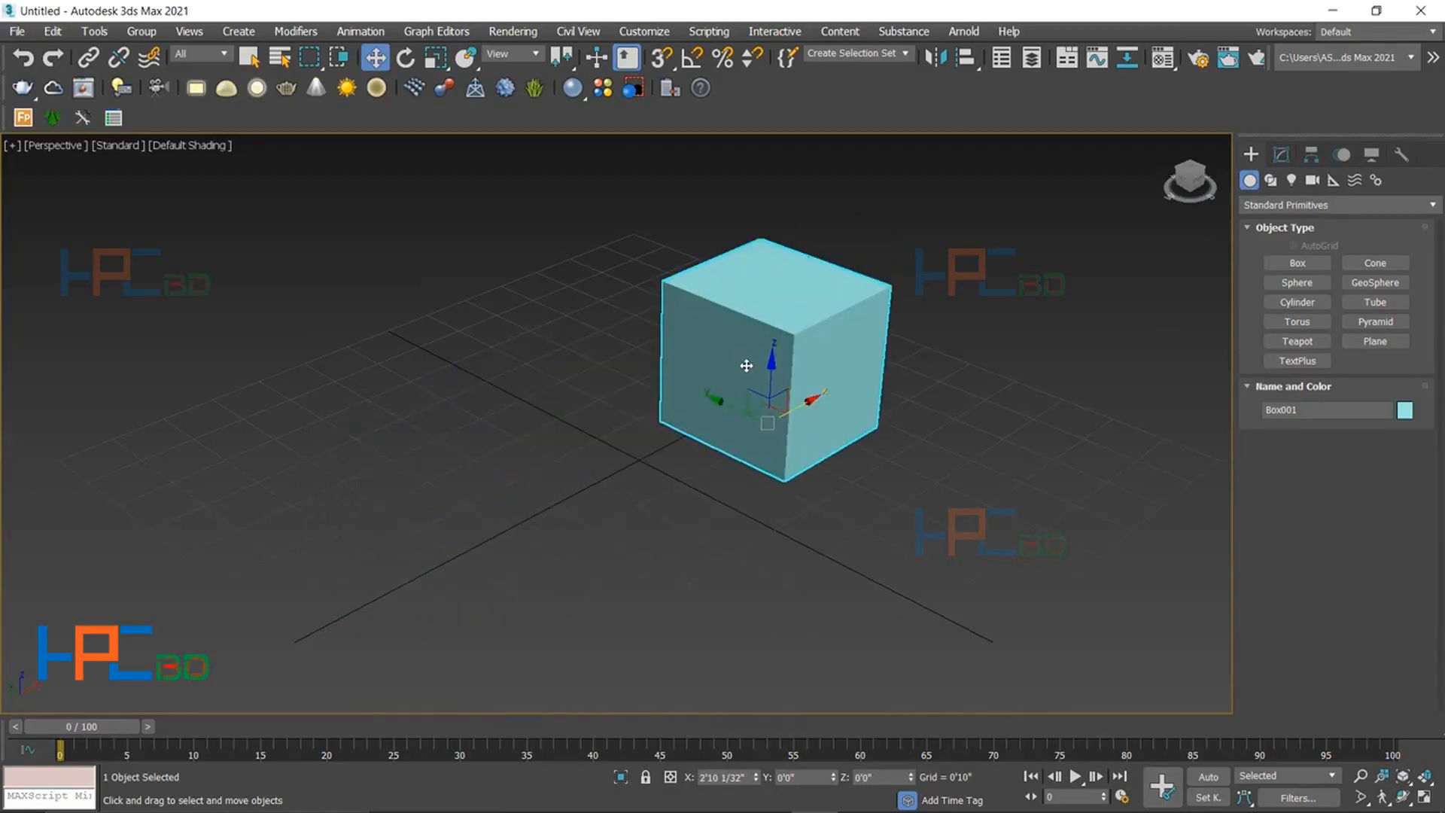
scroll(746, 365, down, 3)
drag(746, 365, 746, 346)
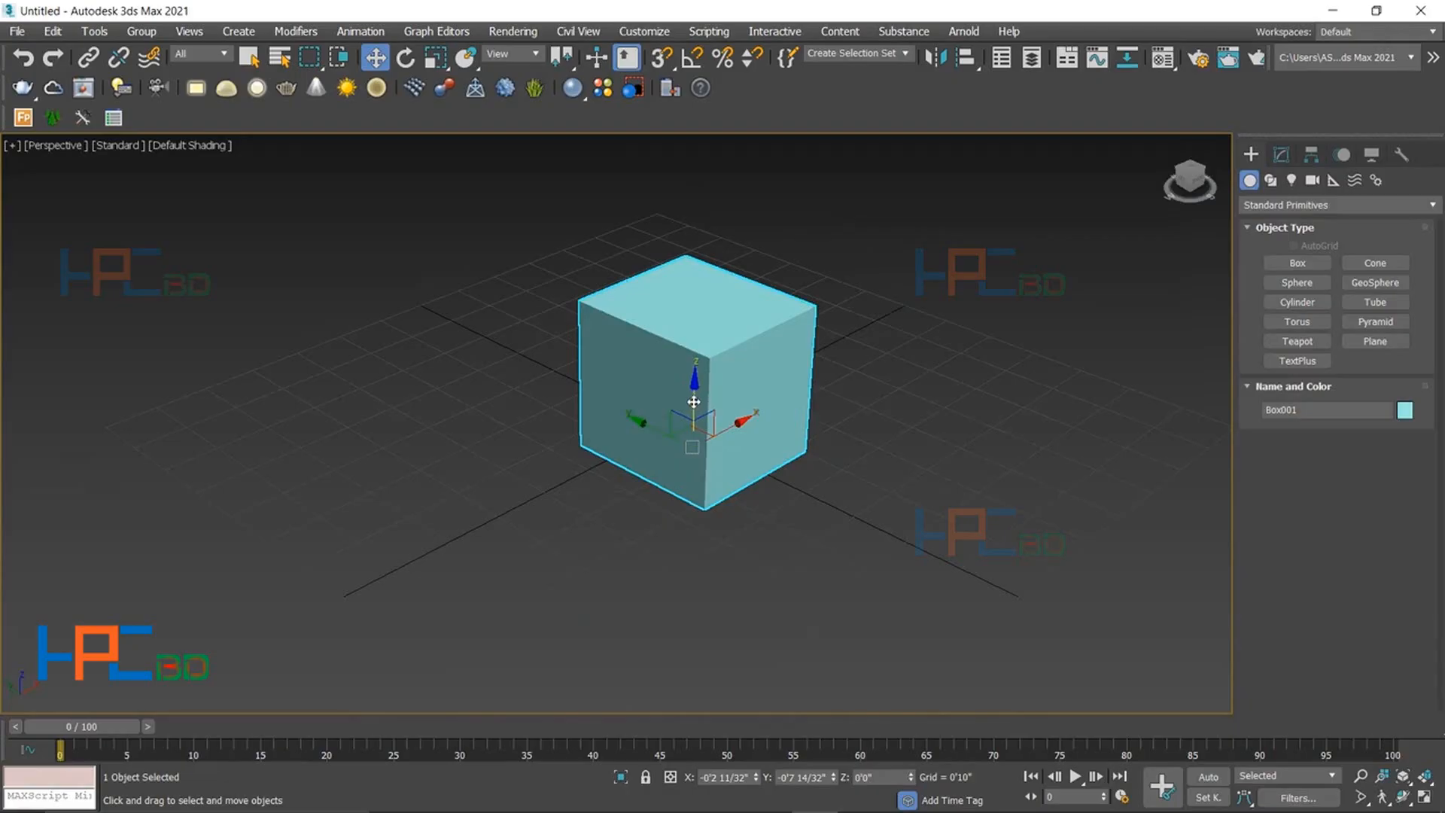
drag(695, 402, 667, 369)
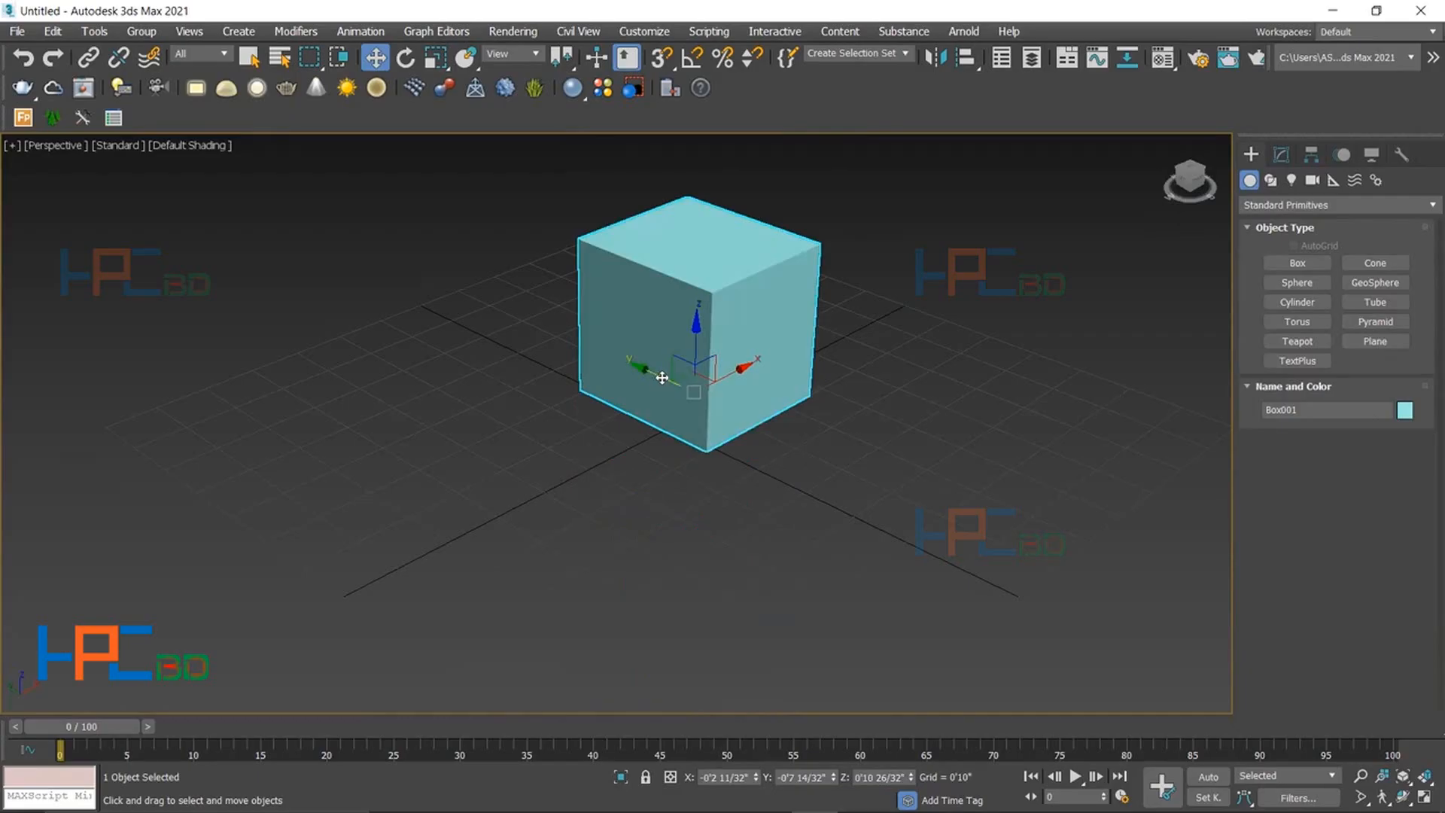
- Slide the box back and forth along the Y axis
drag(655, 380, 867, 476)
drag(682, 472, 548, 320)
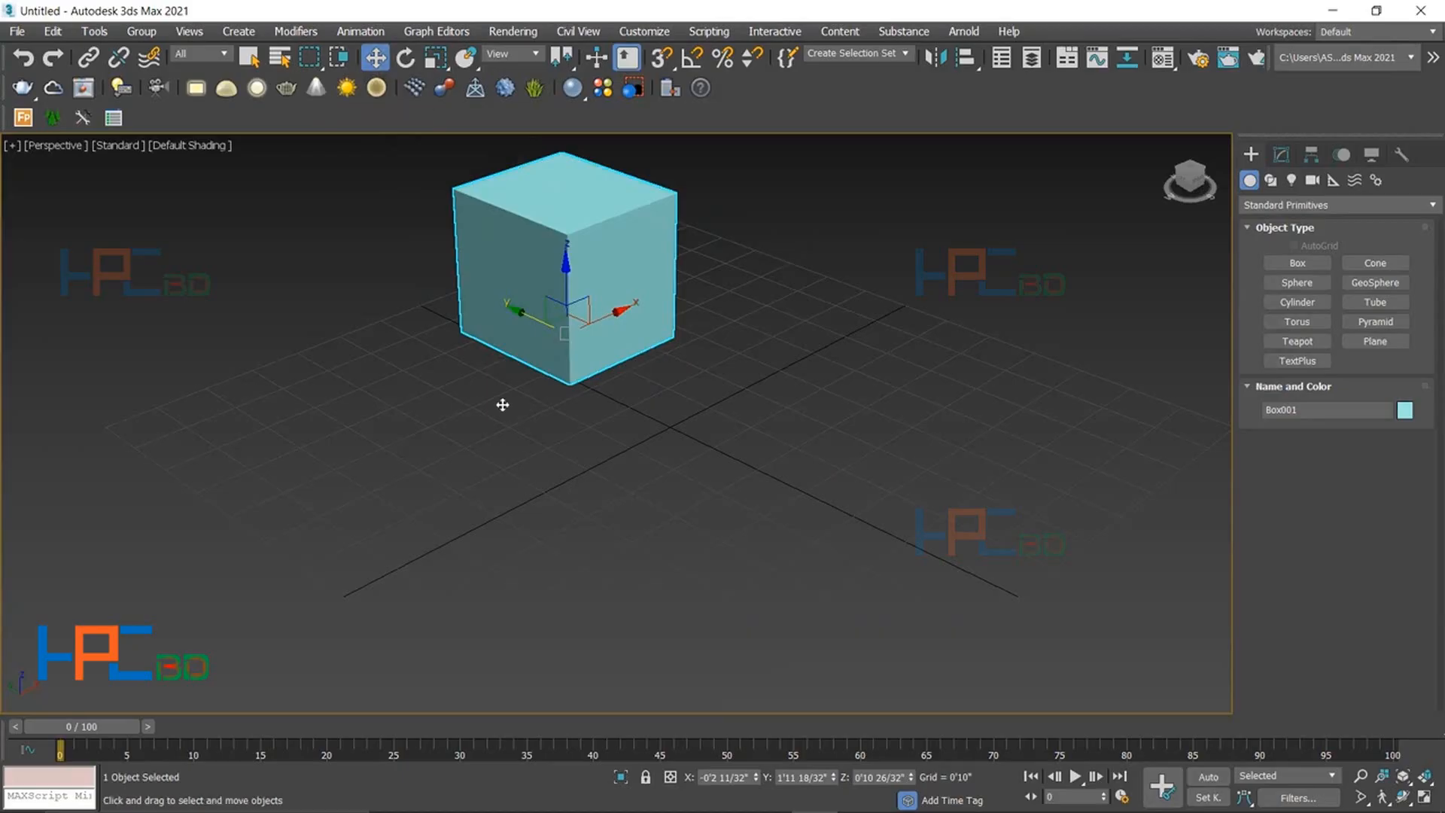
drag(527, 301, 735, 399)
key(F6)
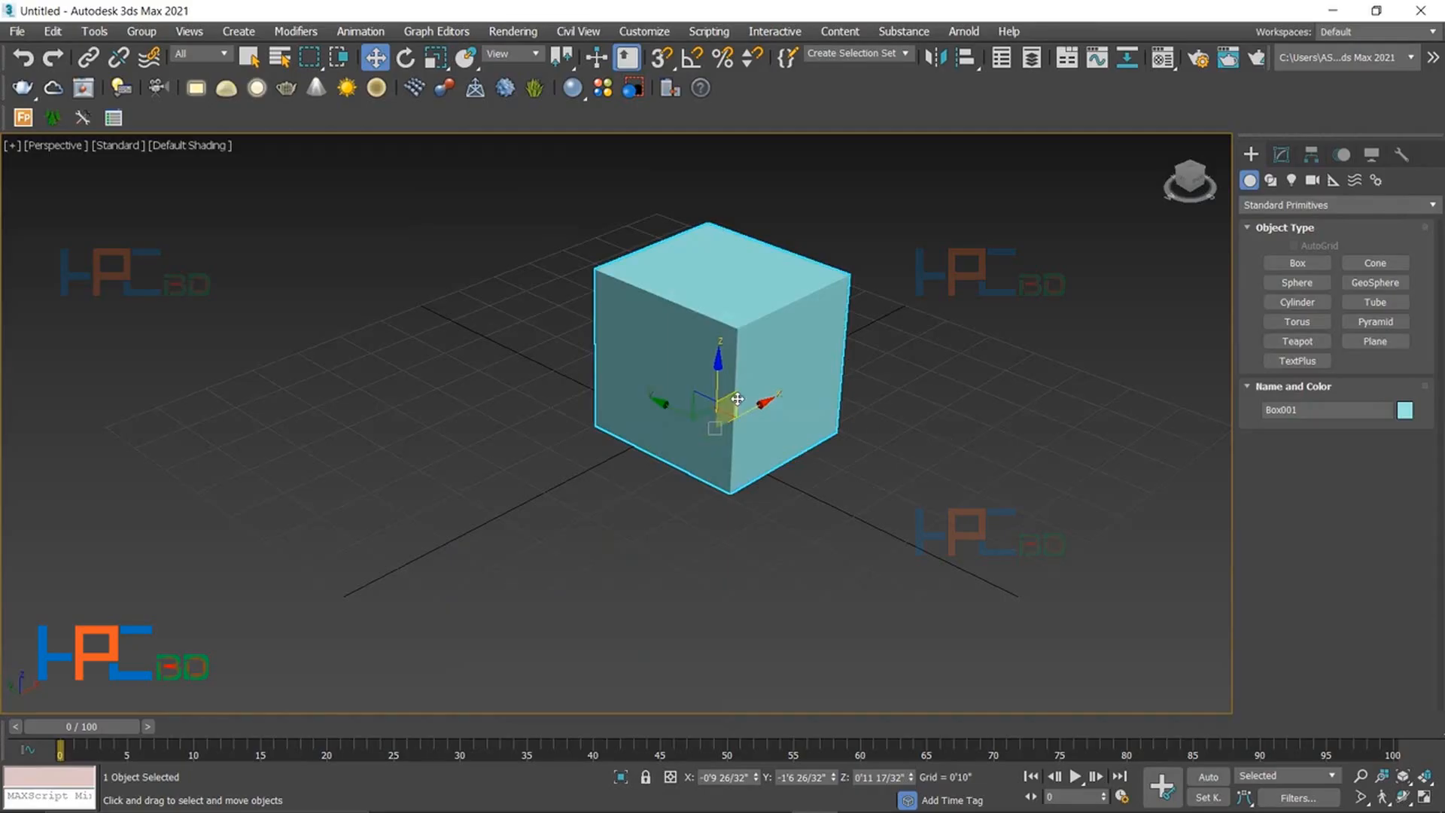
- Move the box within the XZ plane and freely across the view
drag(733, 397, 925, 322)
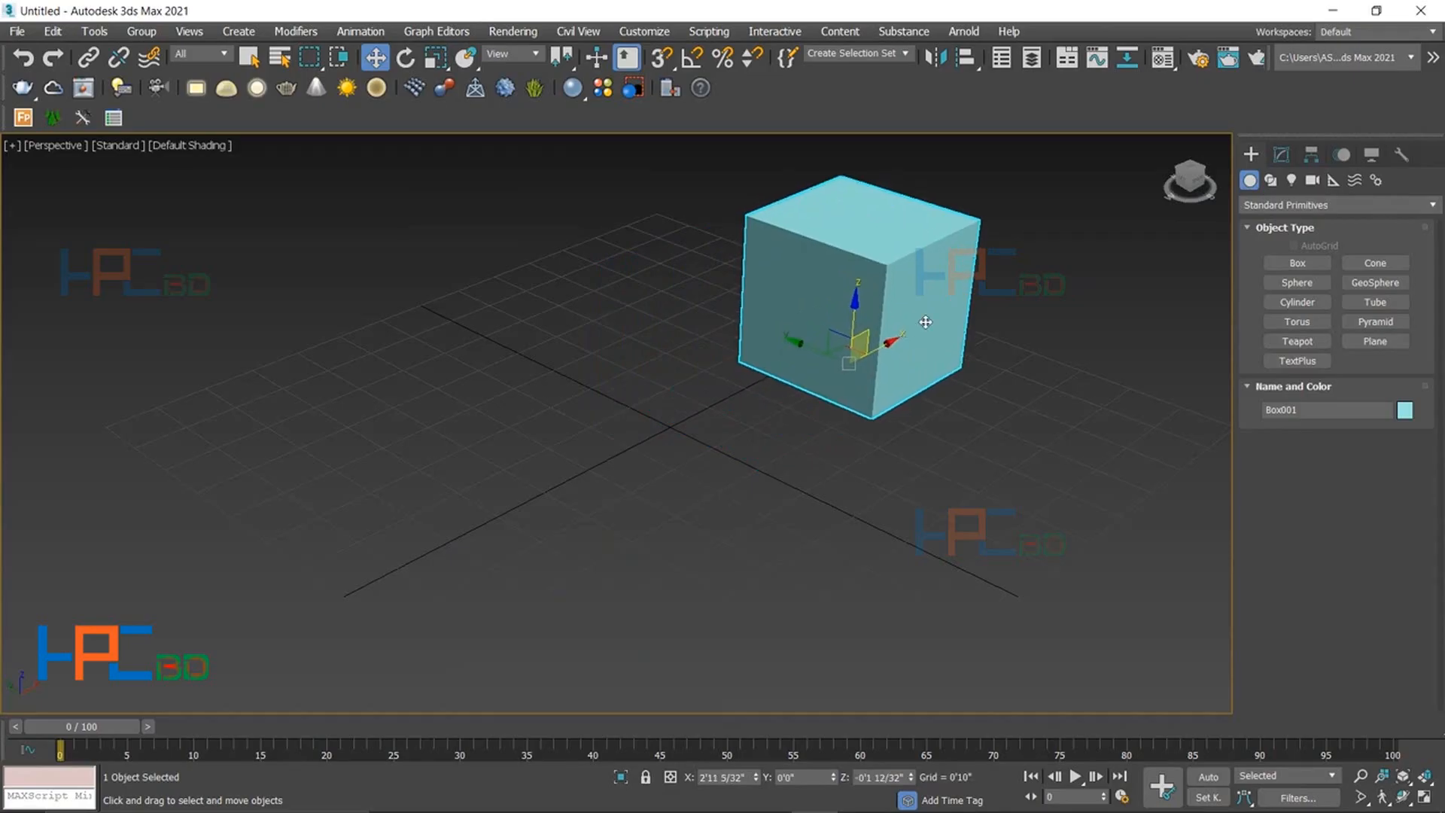
drag(926, 322, 676, 298)
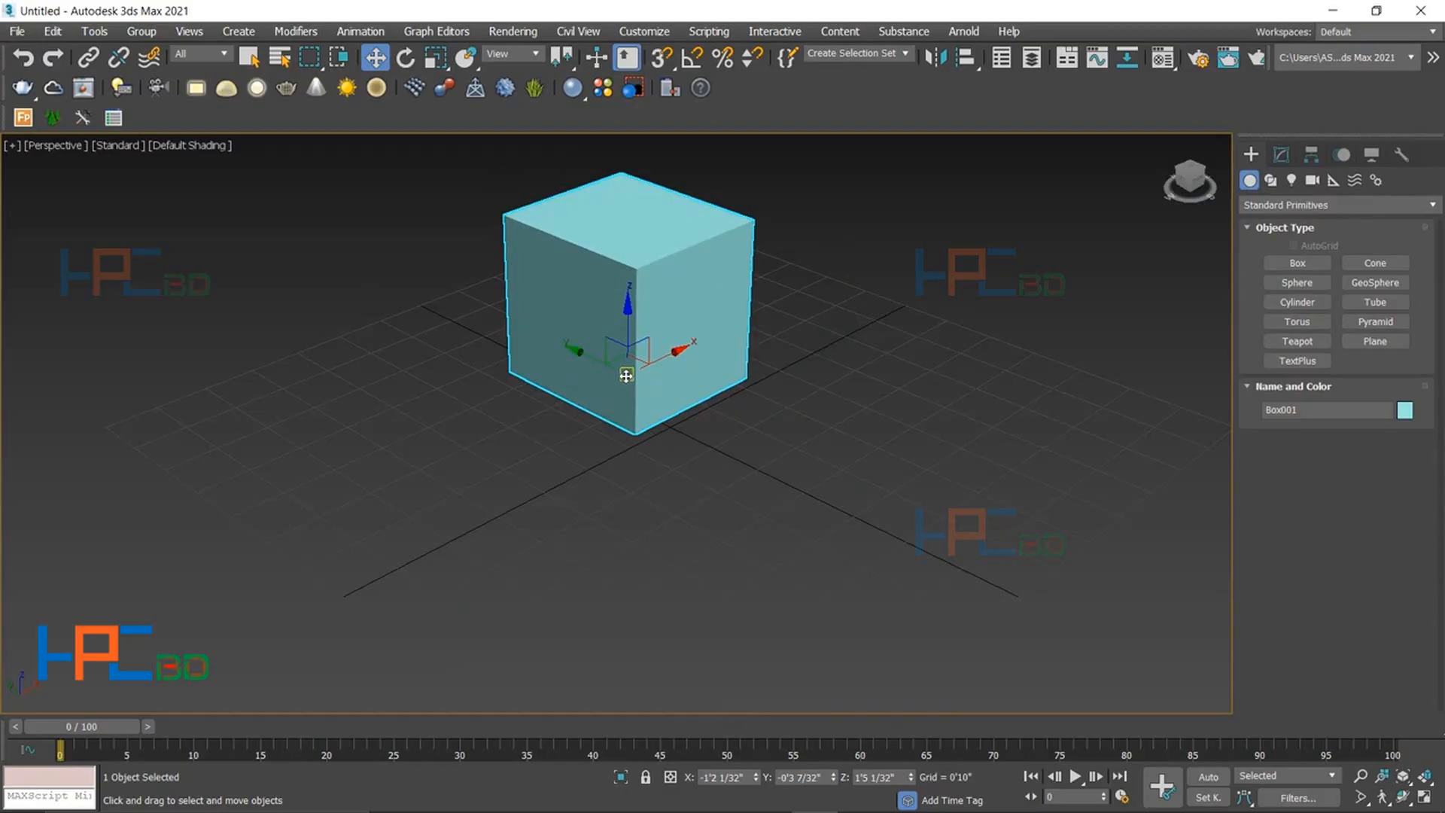
drag(626, 376, 913, 305)
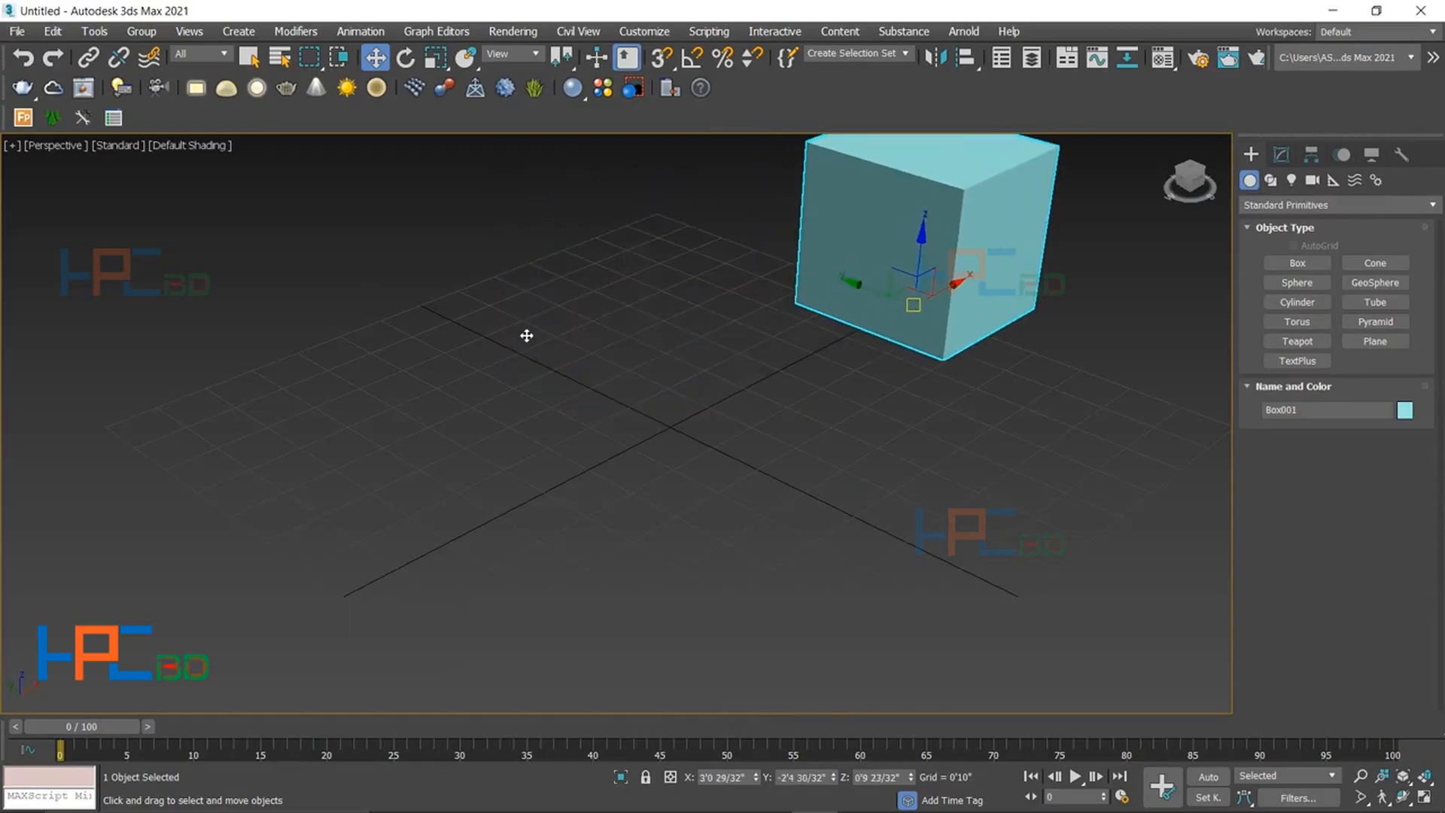
drag(375, 187, 574, 361)
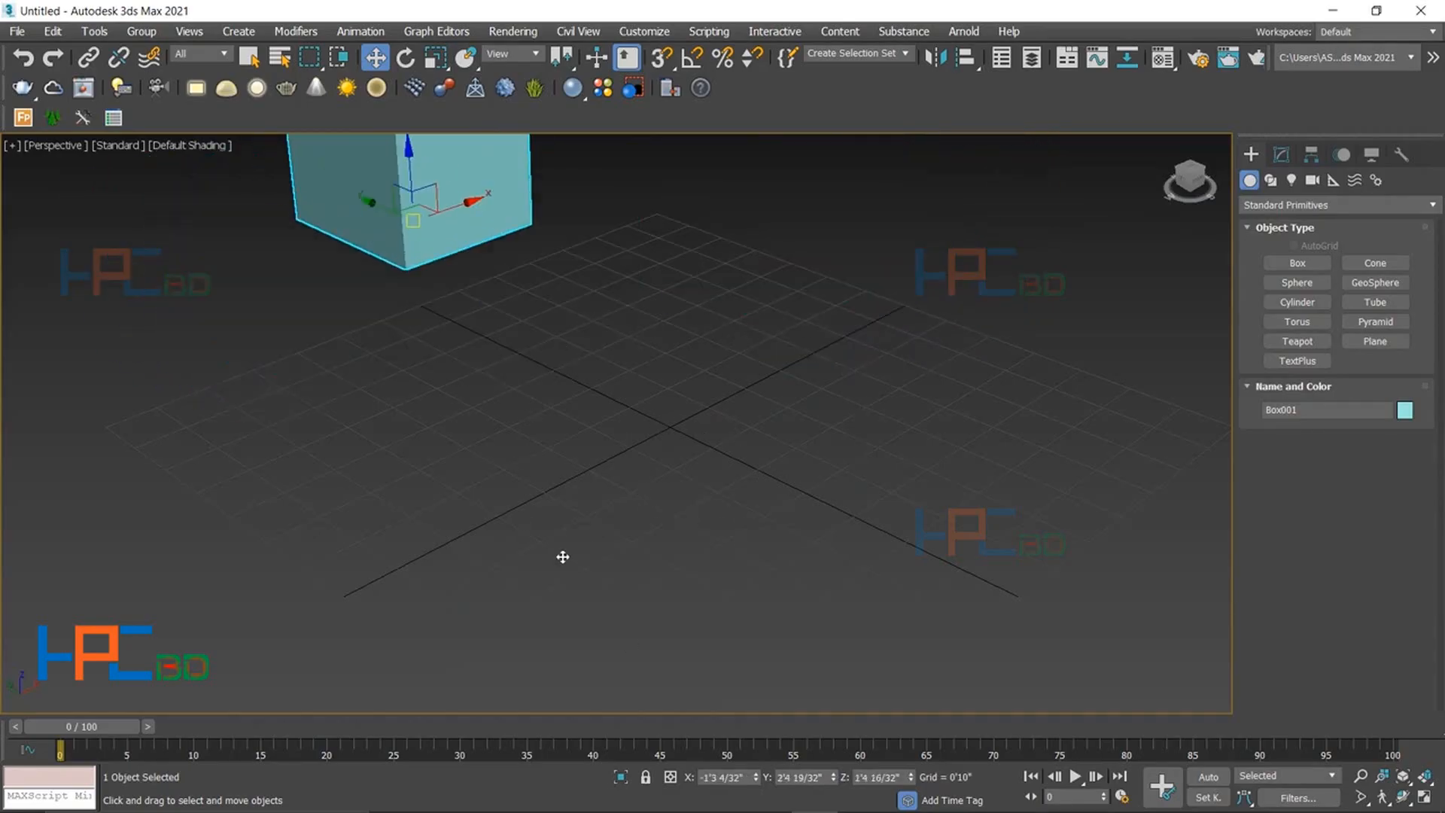
drag(669, 551, 648, 442)
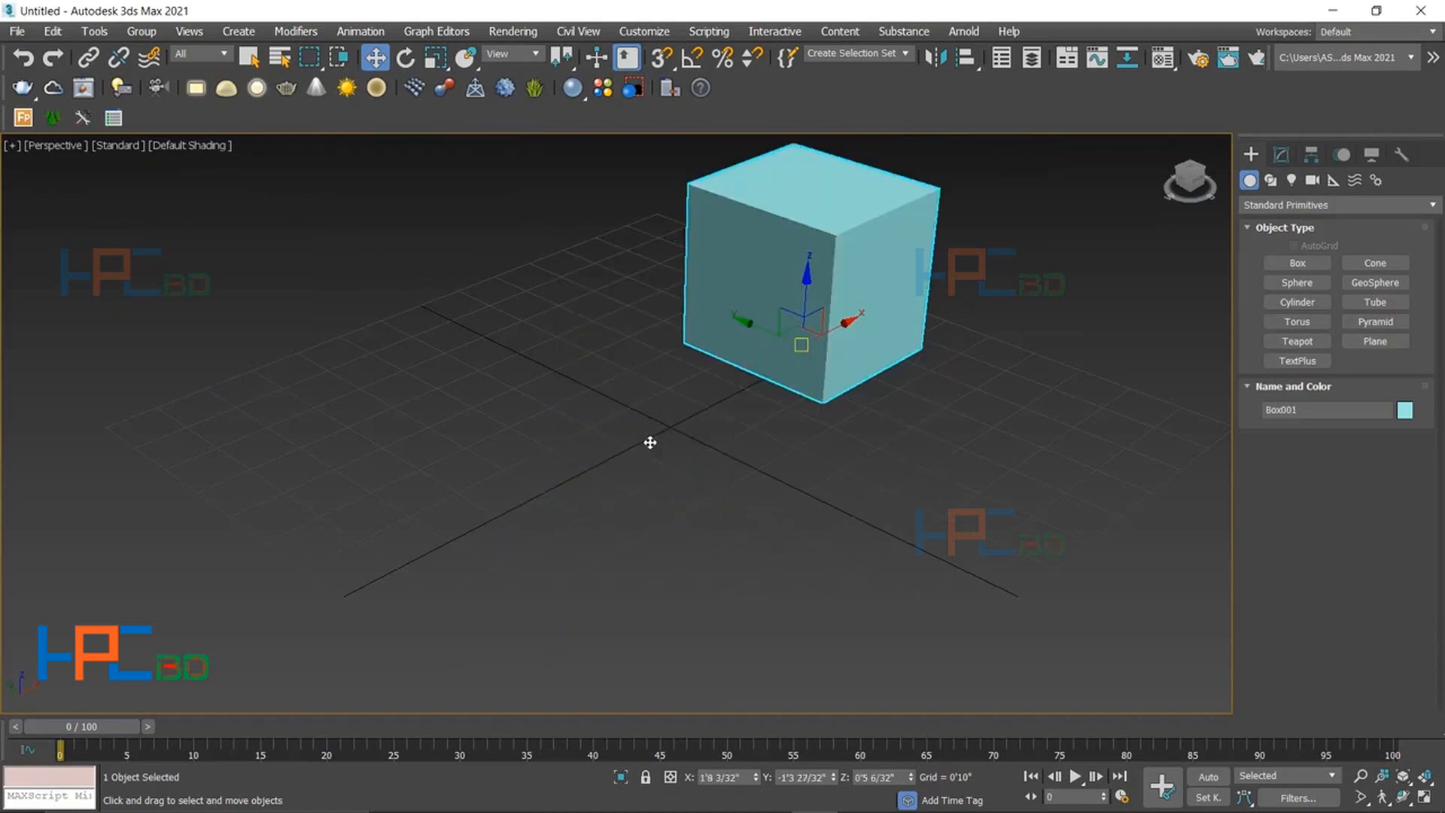
- Undo the recent free and planar moves of the box
key(ctrl+z)
key(ctrl+z)
key(ctrl+z)
key(ctrl+z)
key(ctrl+z)
key(ctrl+z)
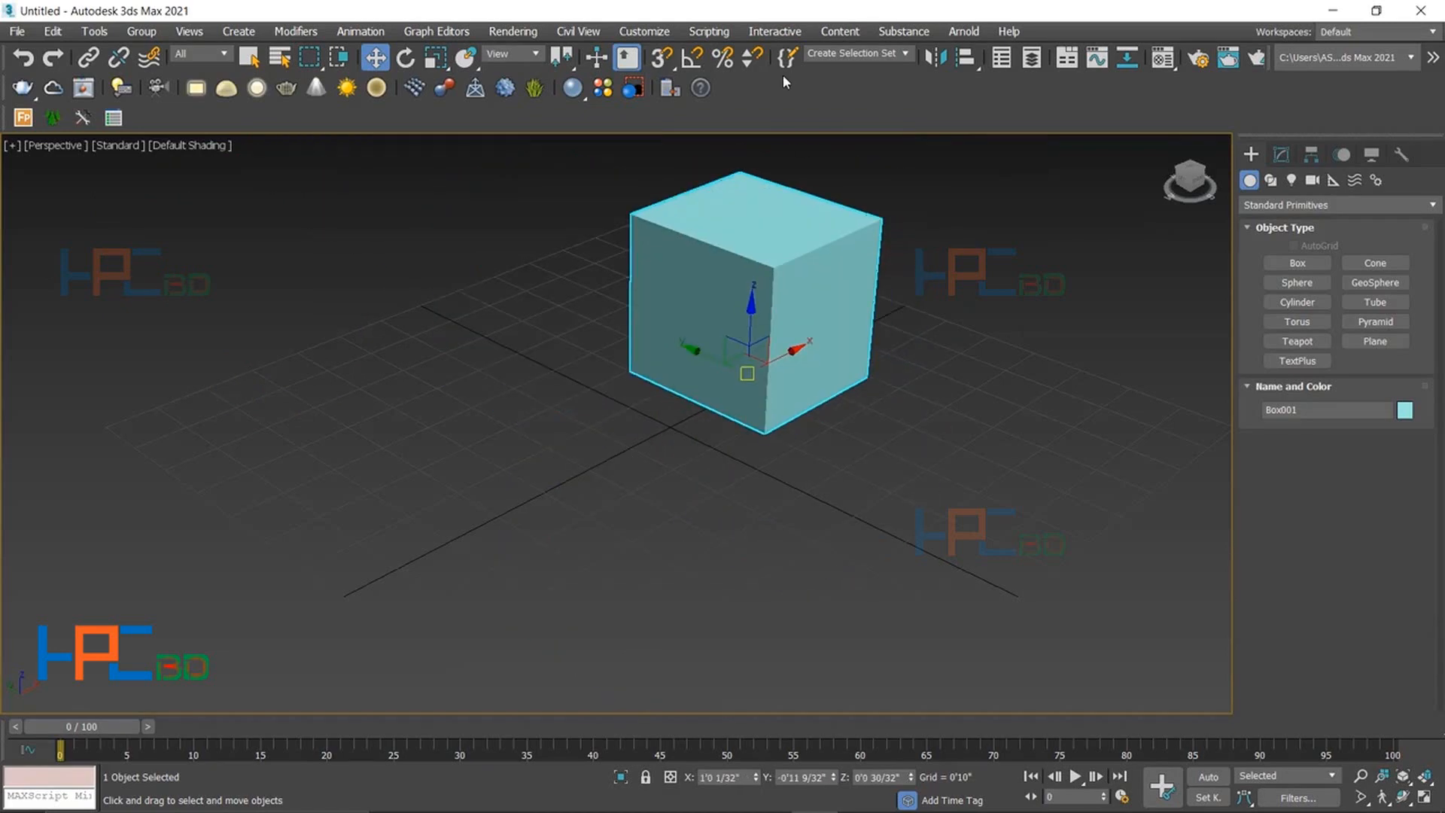
key(ctrl+z)
key(ctrl+z)
key(ctrl+z)
key(ctrl+z)
key(ctrl+z)
key(ctrl+z)
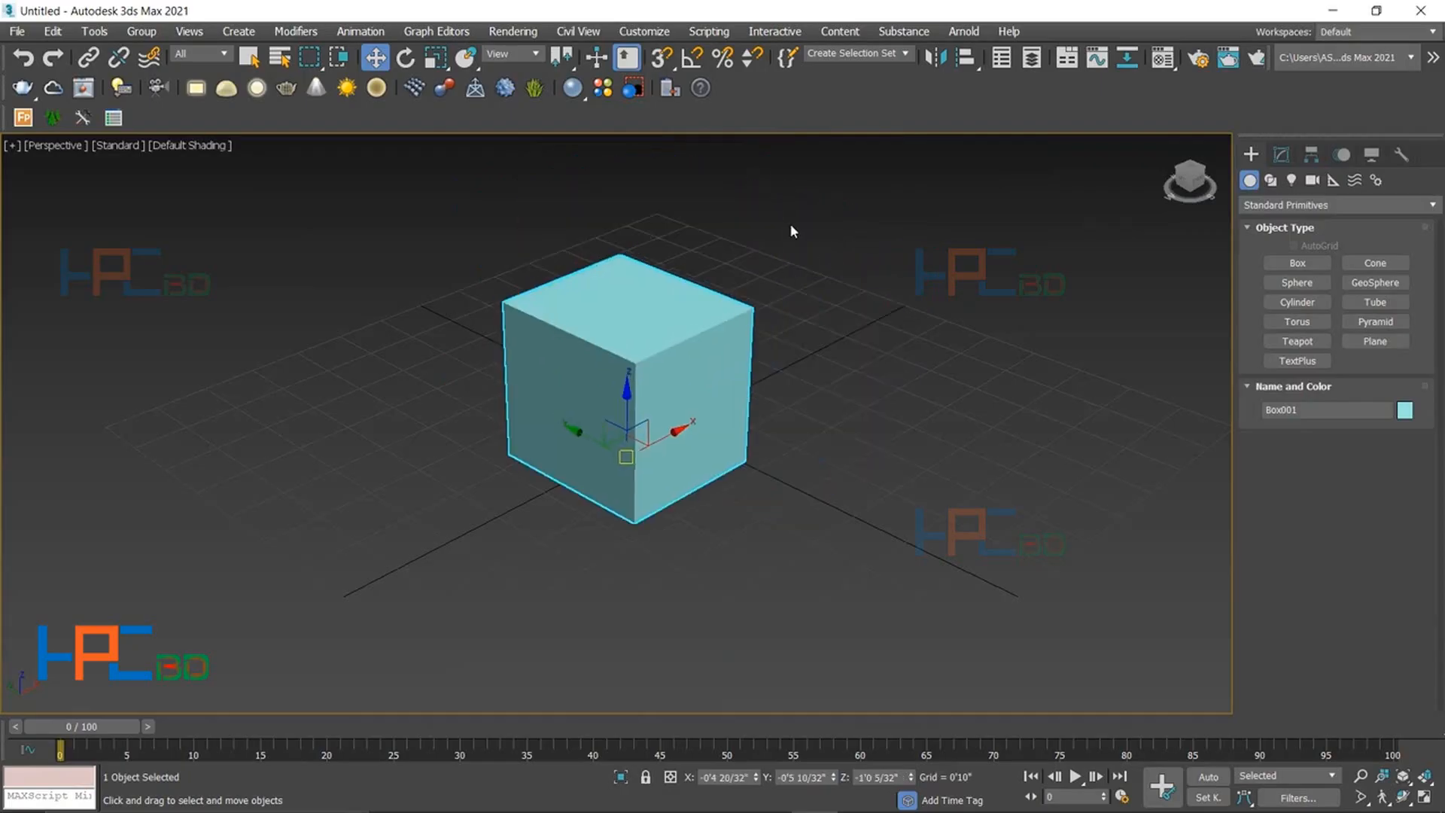
key(ctrl+z)
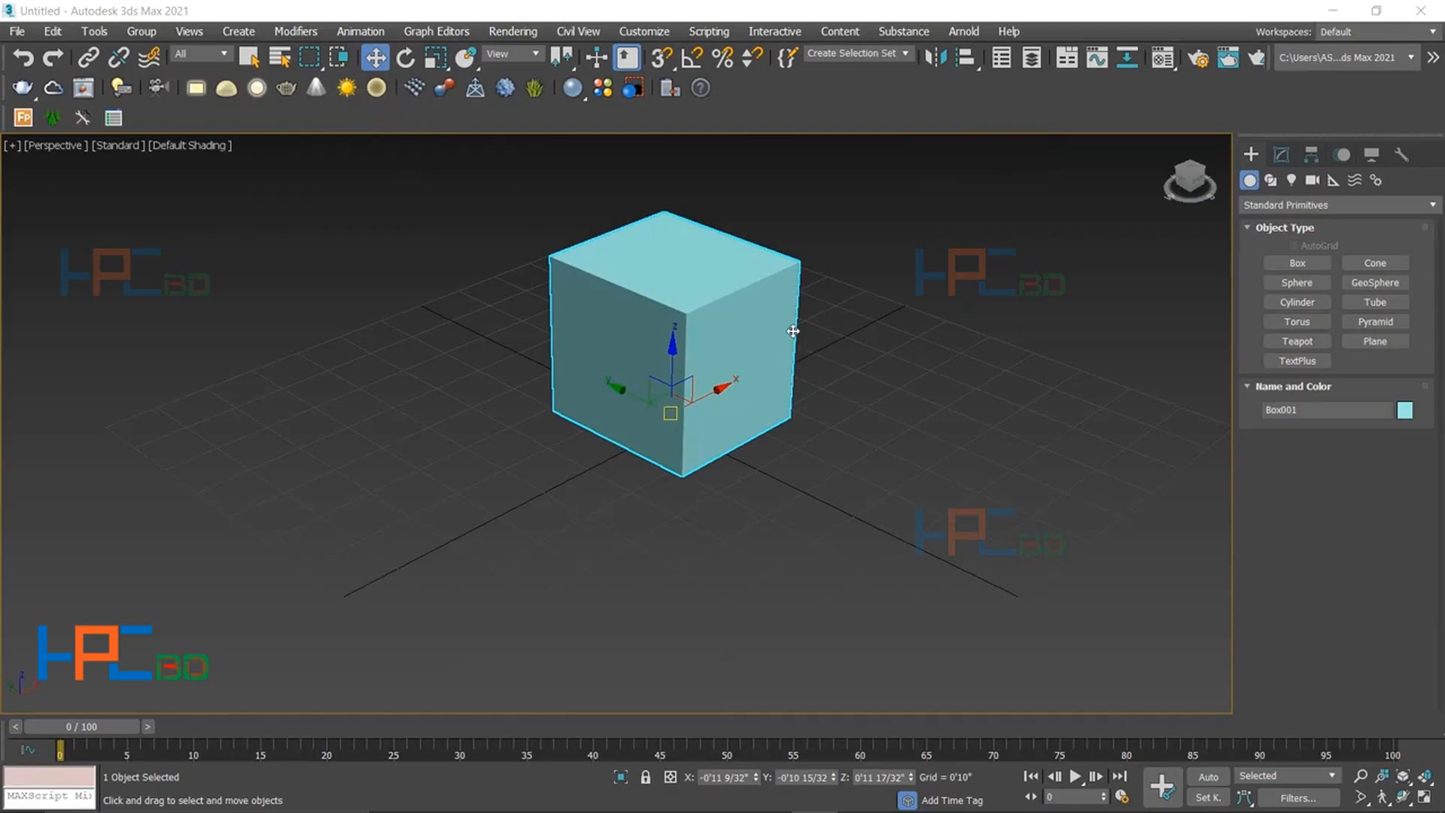
- Choose the Move command for the selected box from its transform commands
middle_drag(799, 355, 755, 406)
middle_drag(796, 314, 800, 360)
right_click(758, 408)
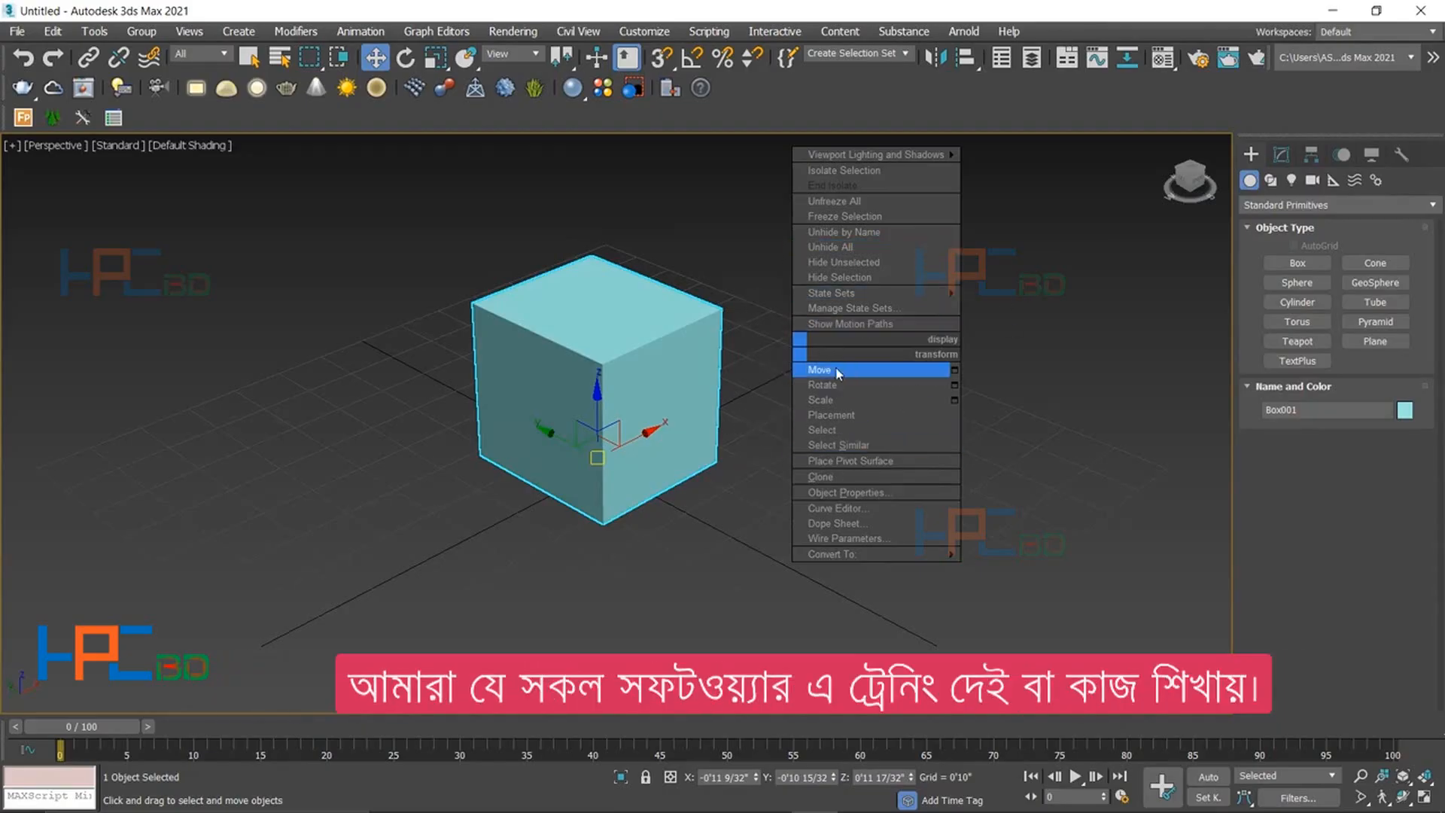
click(1092, 275)
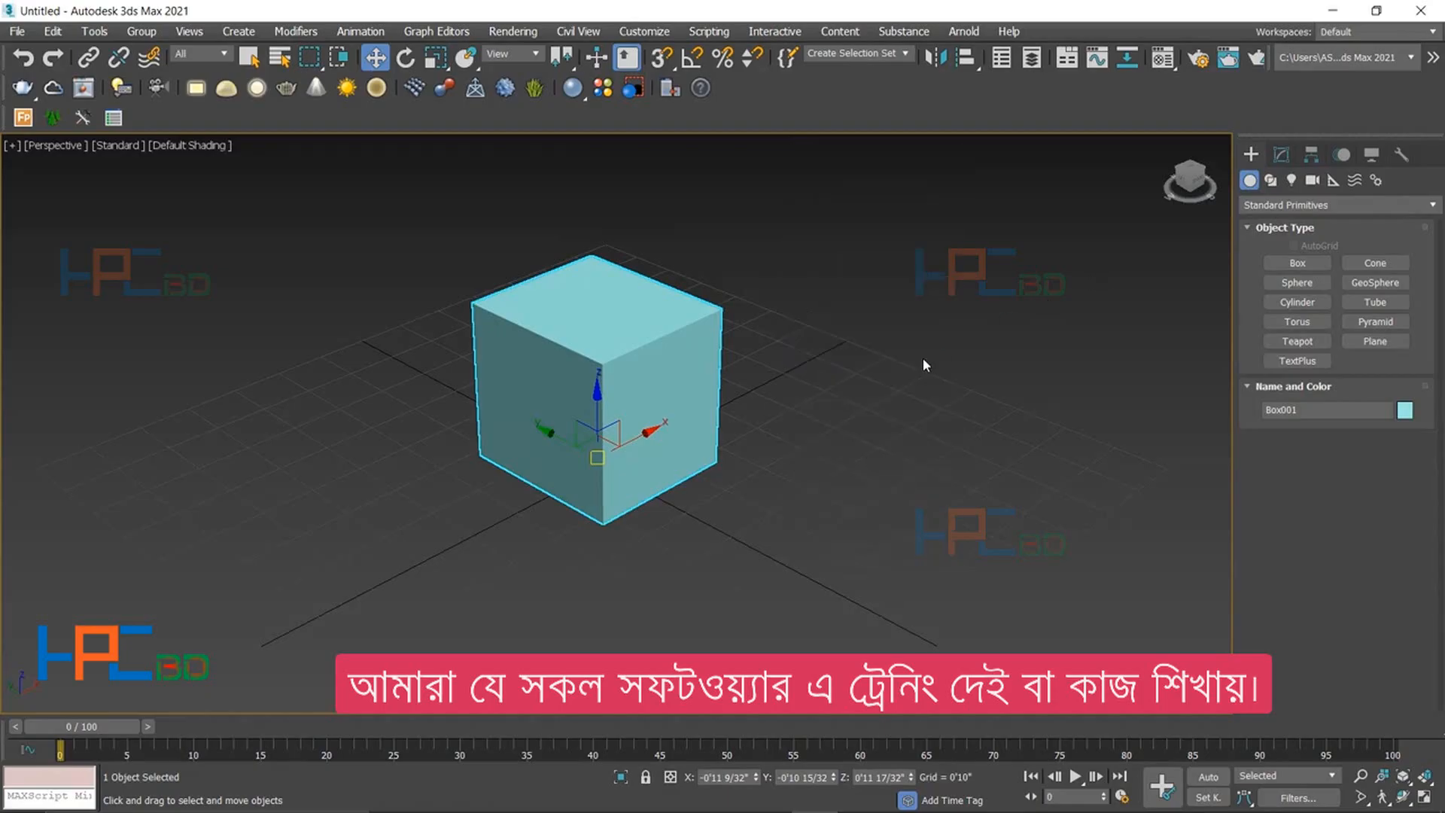
right_click(849, 366)
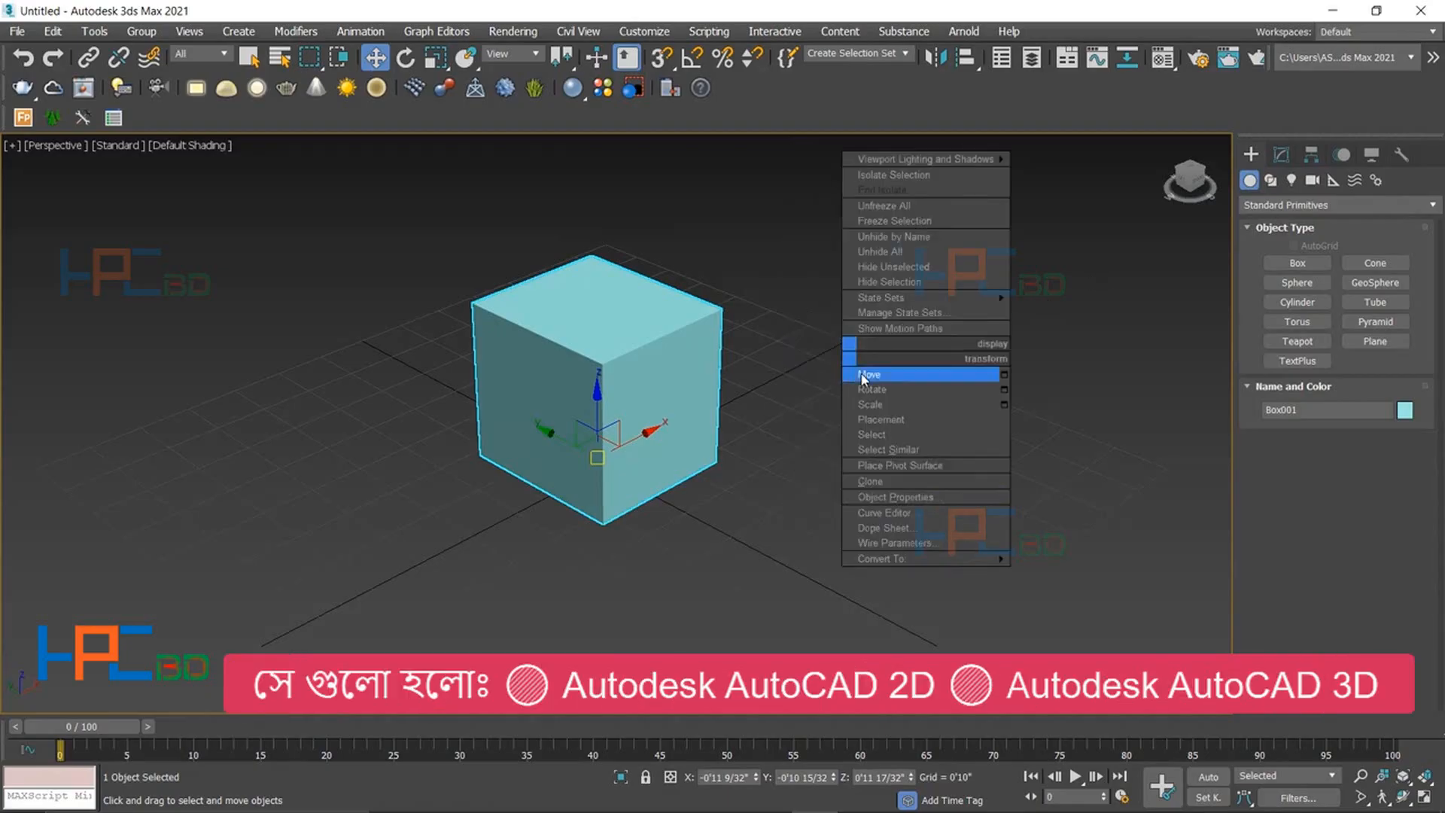
click(866, 373)
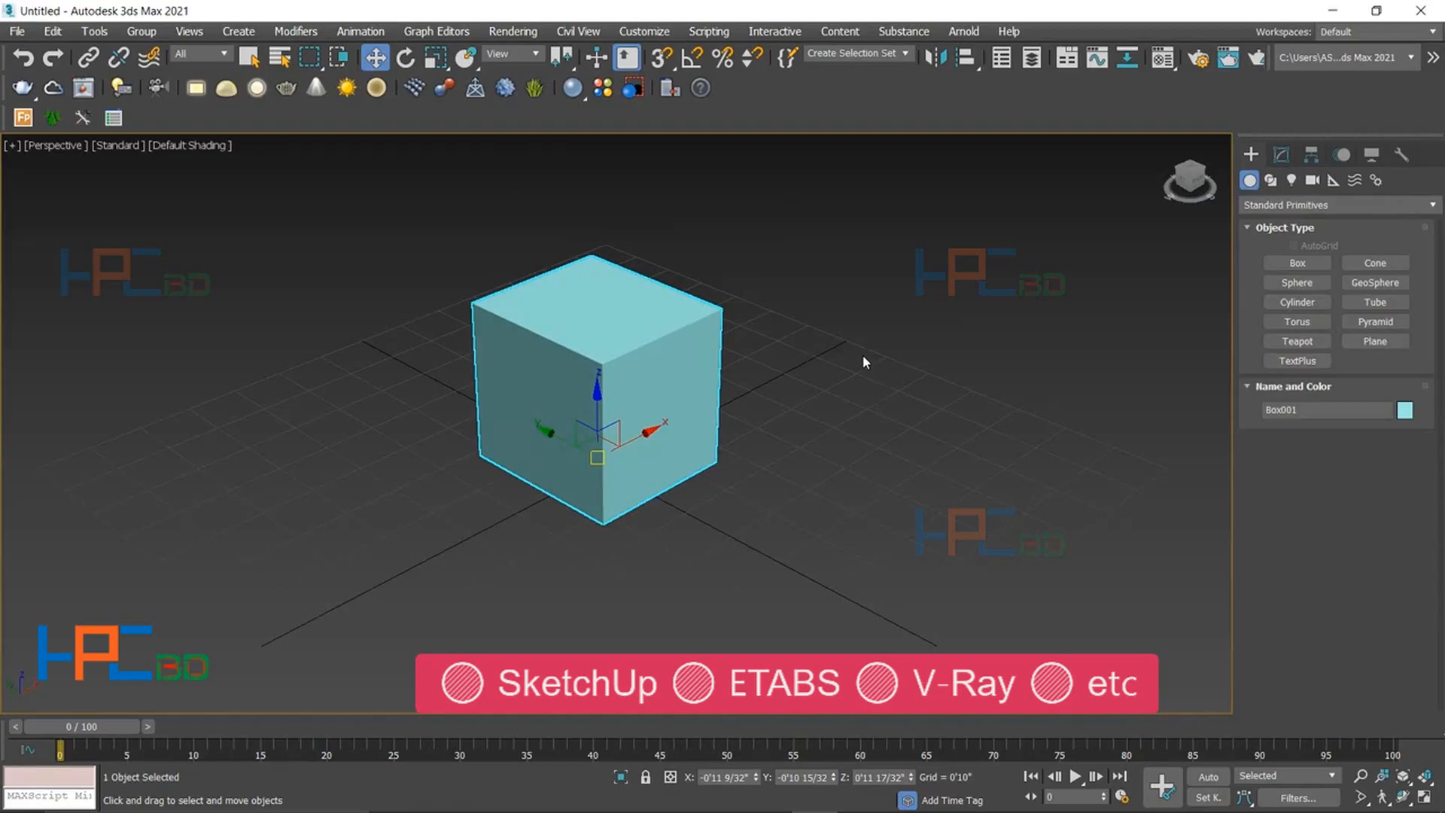
right_click(881, 365)
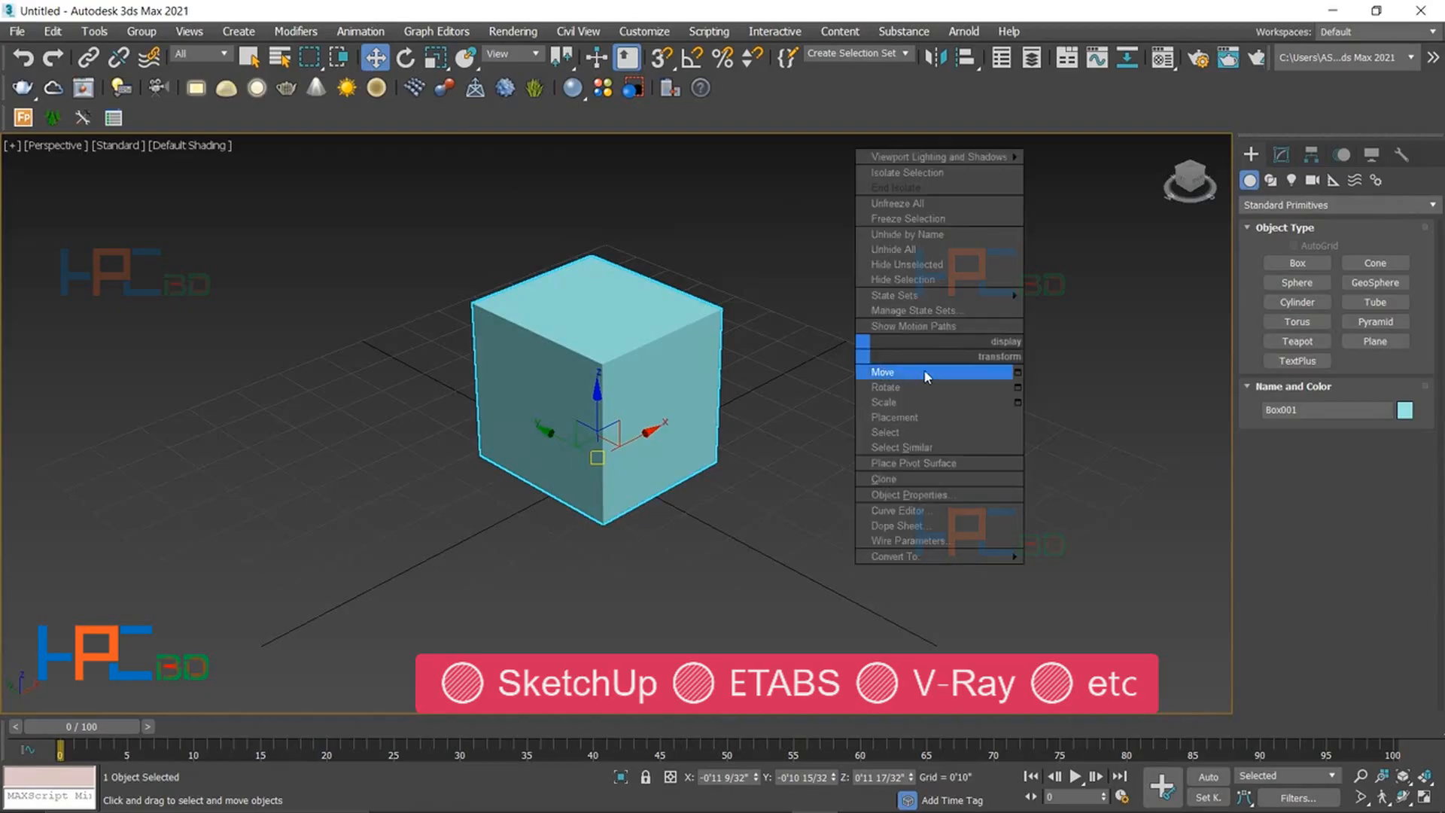
click(1018, 373)
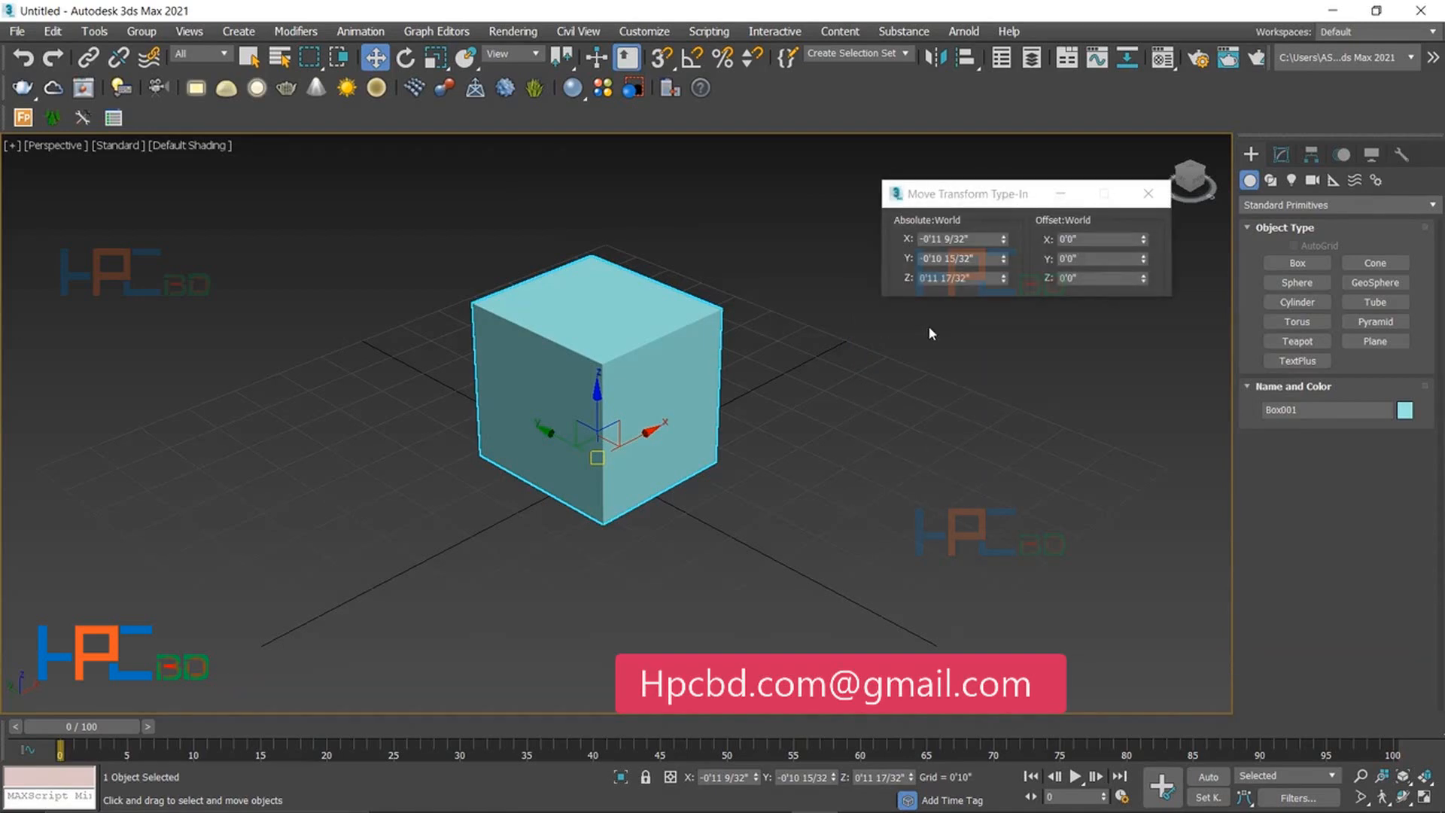
drag(979, 193, 907, 332)
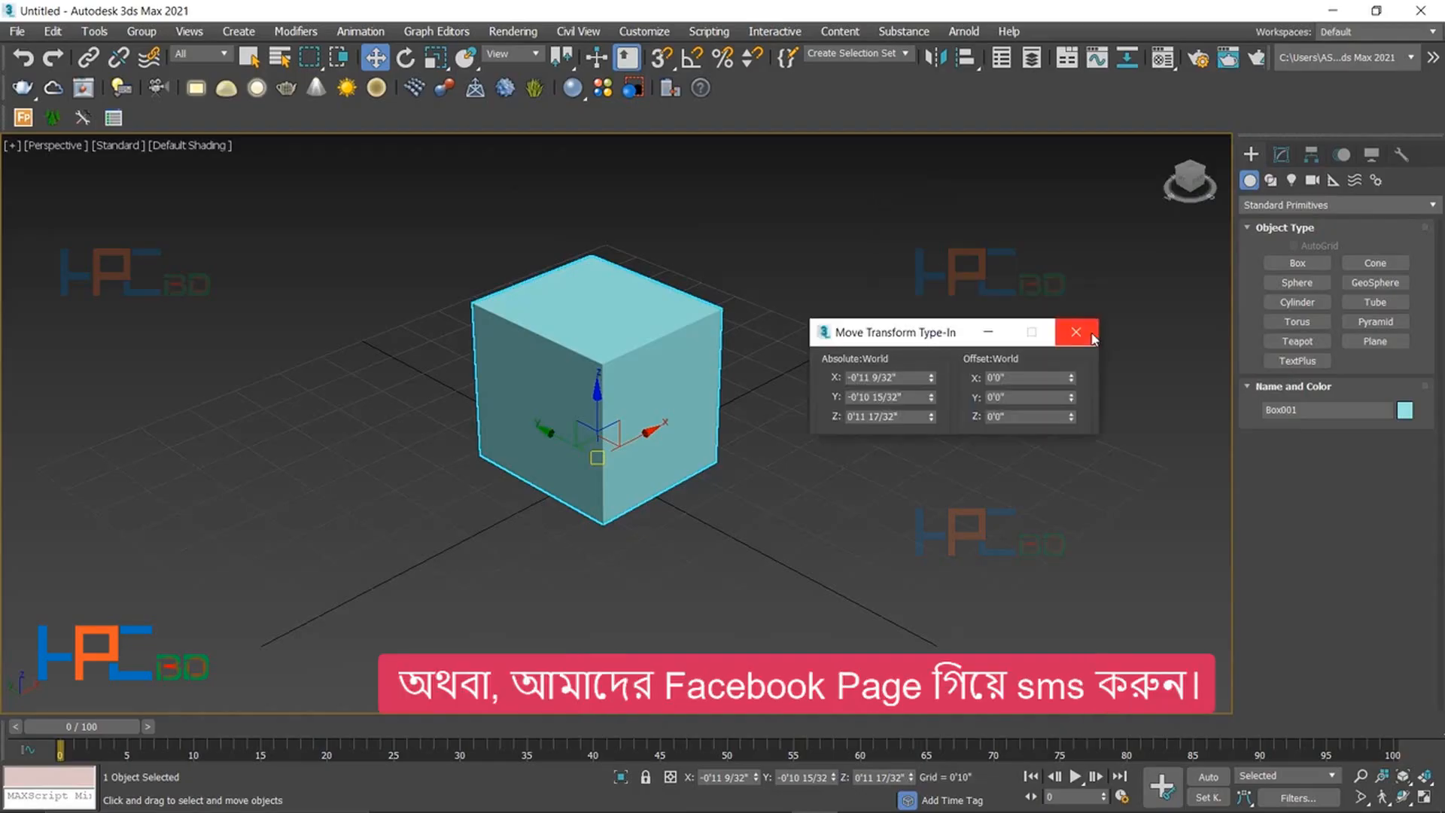
click(980, 332)
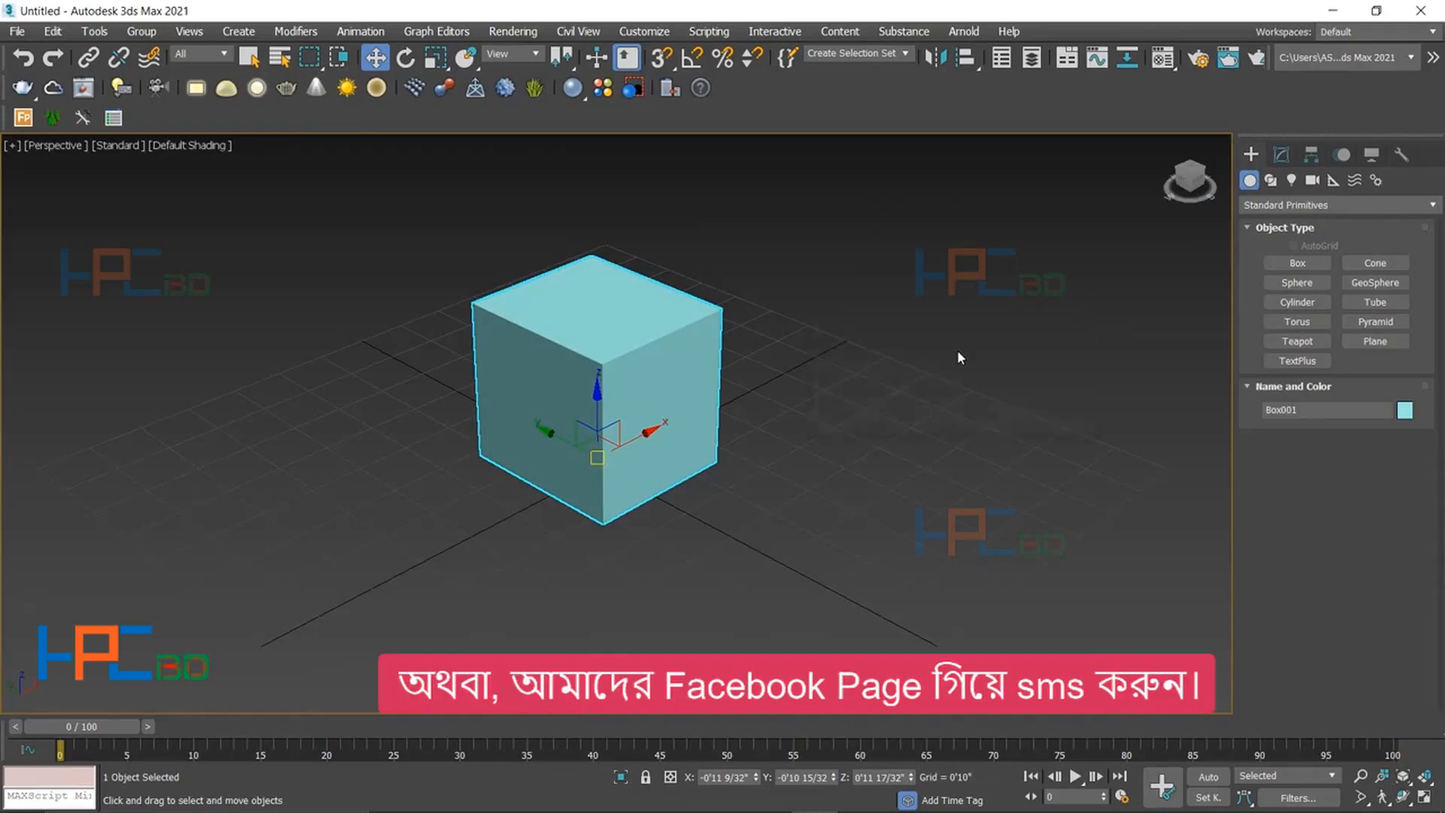
- Open the Move Transform Type-In window beside the box and move the box along the X axis to about X -1'1 17/32"
right_click(918, 346)
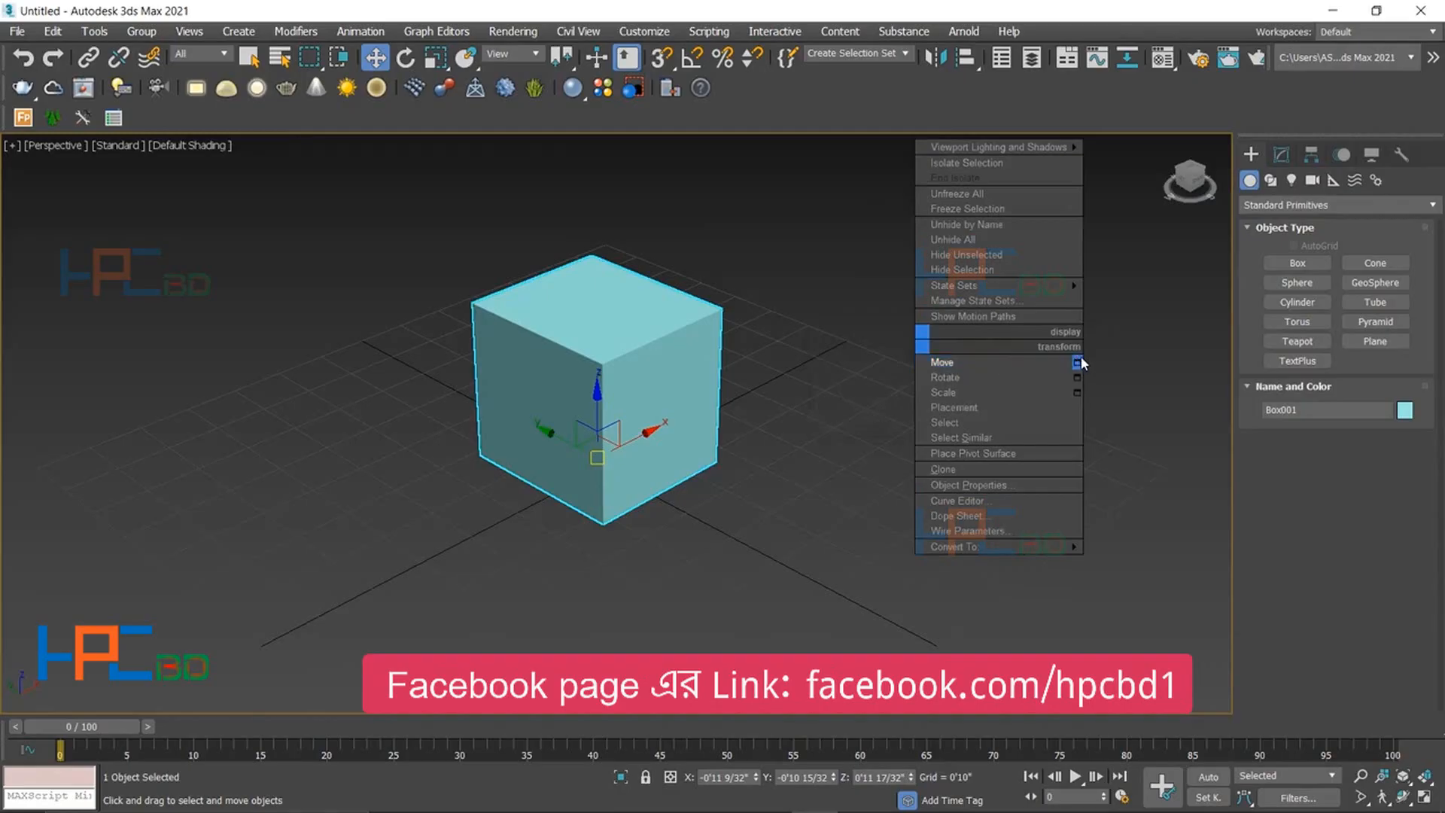
click(1077, 363)
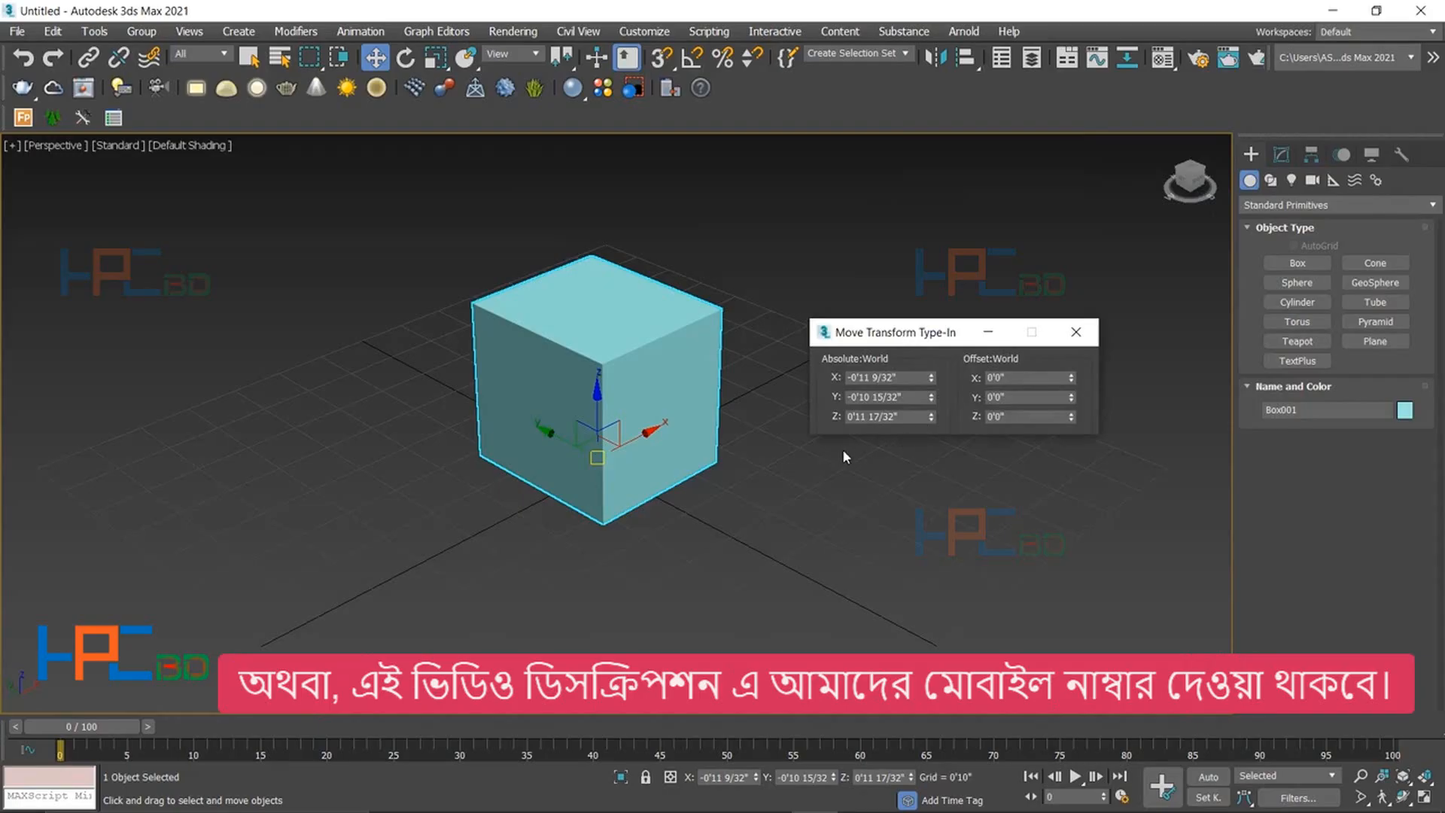
drag(938, 332, 958, 416)
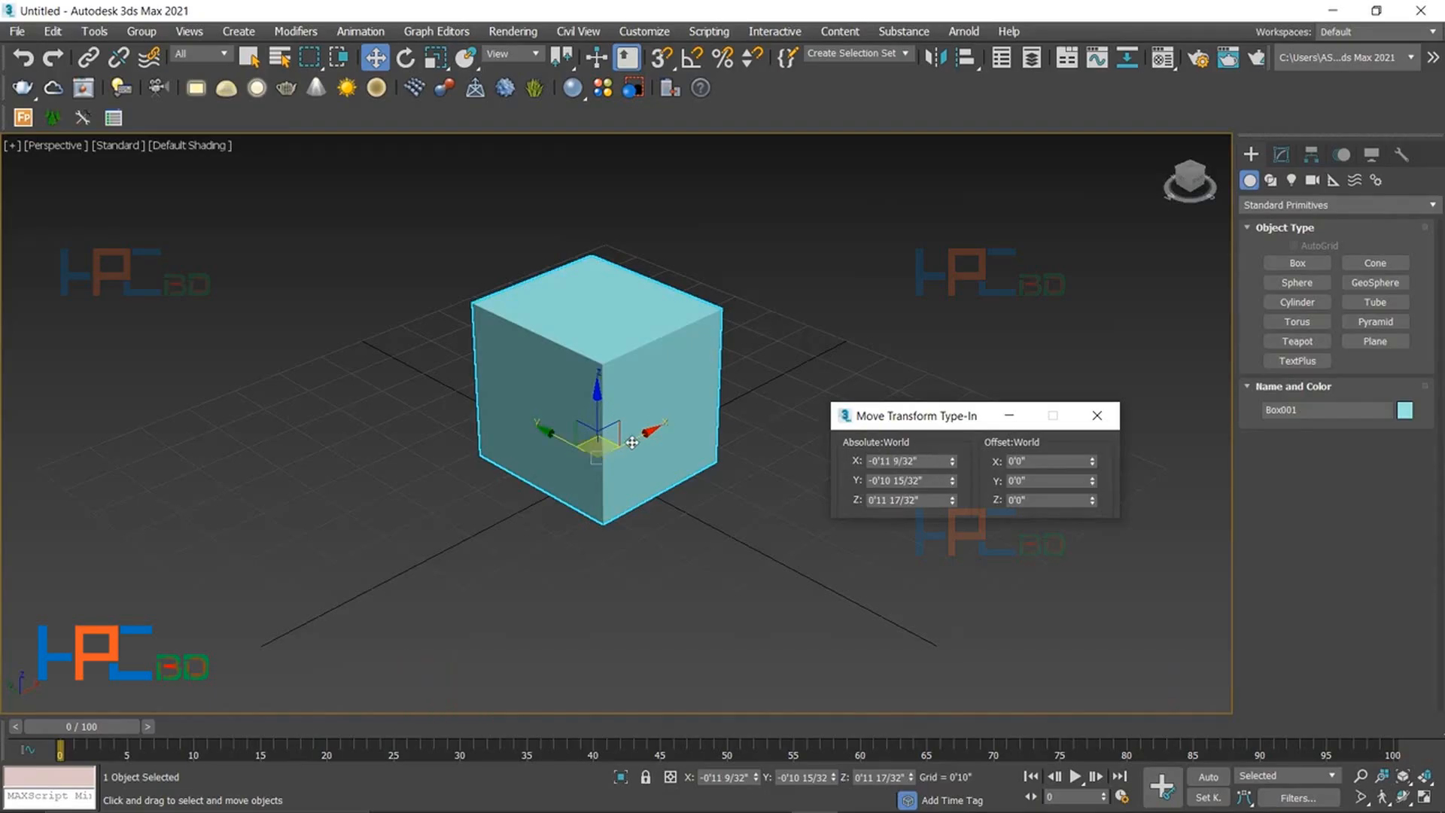
drag(616, 448, 965, 420)
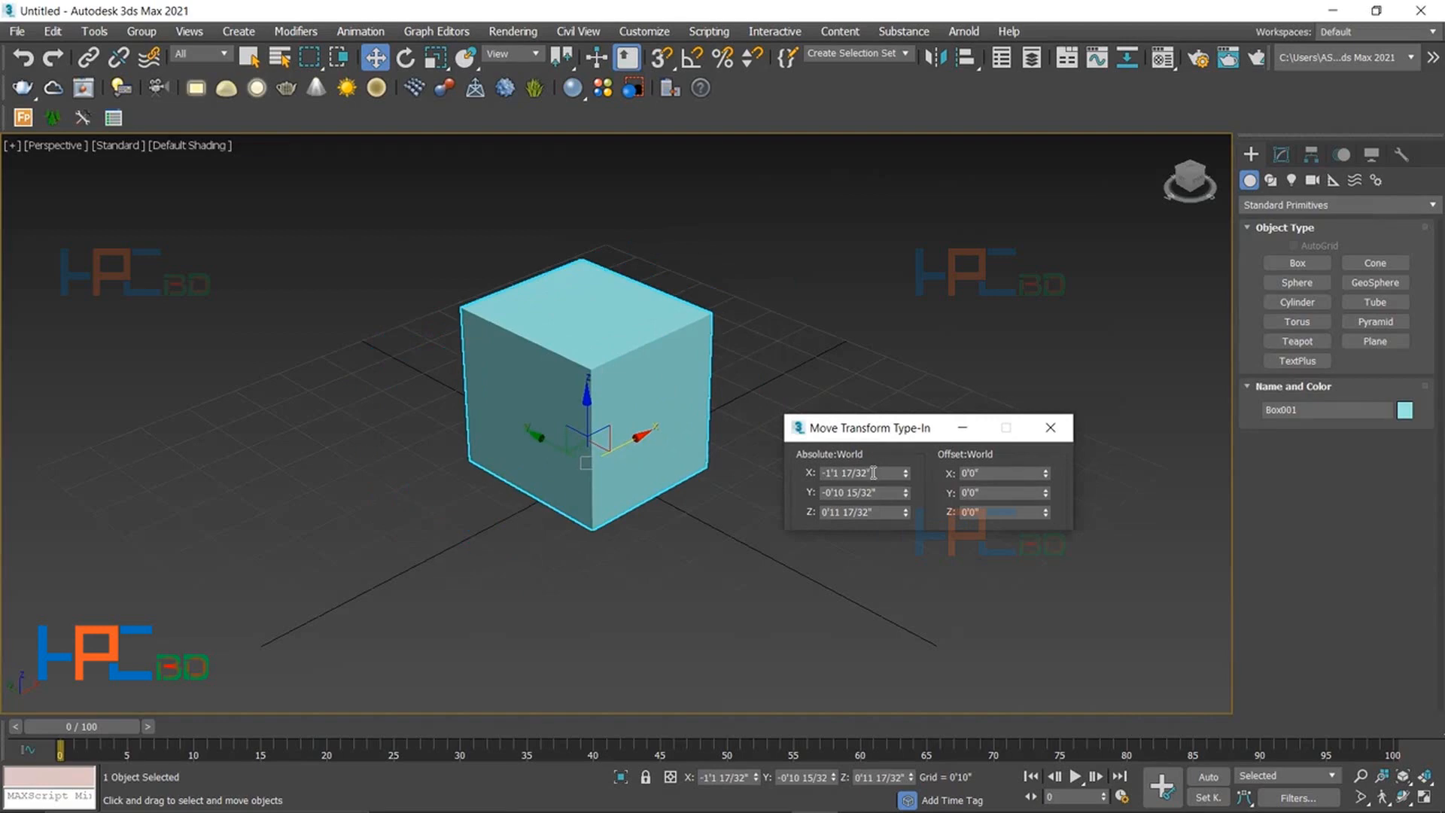
- Shift the box's absolute world X to about -4'4 13/32" and undo the move
double_click(873, 473)
drag(906, 475, 530, 405)
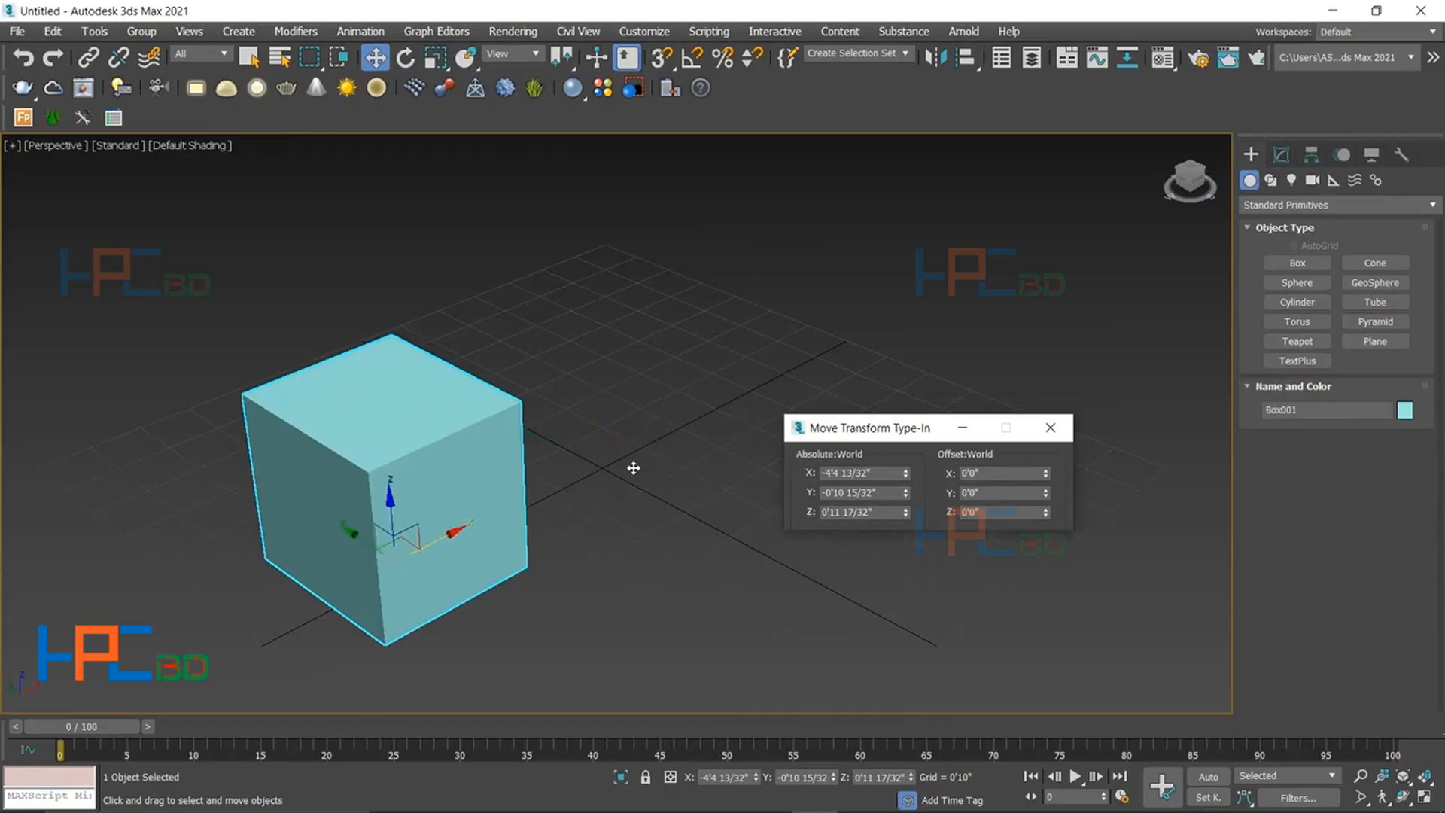
key(ctrl+z)
key(ctrl+z)
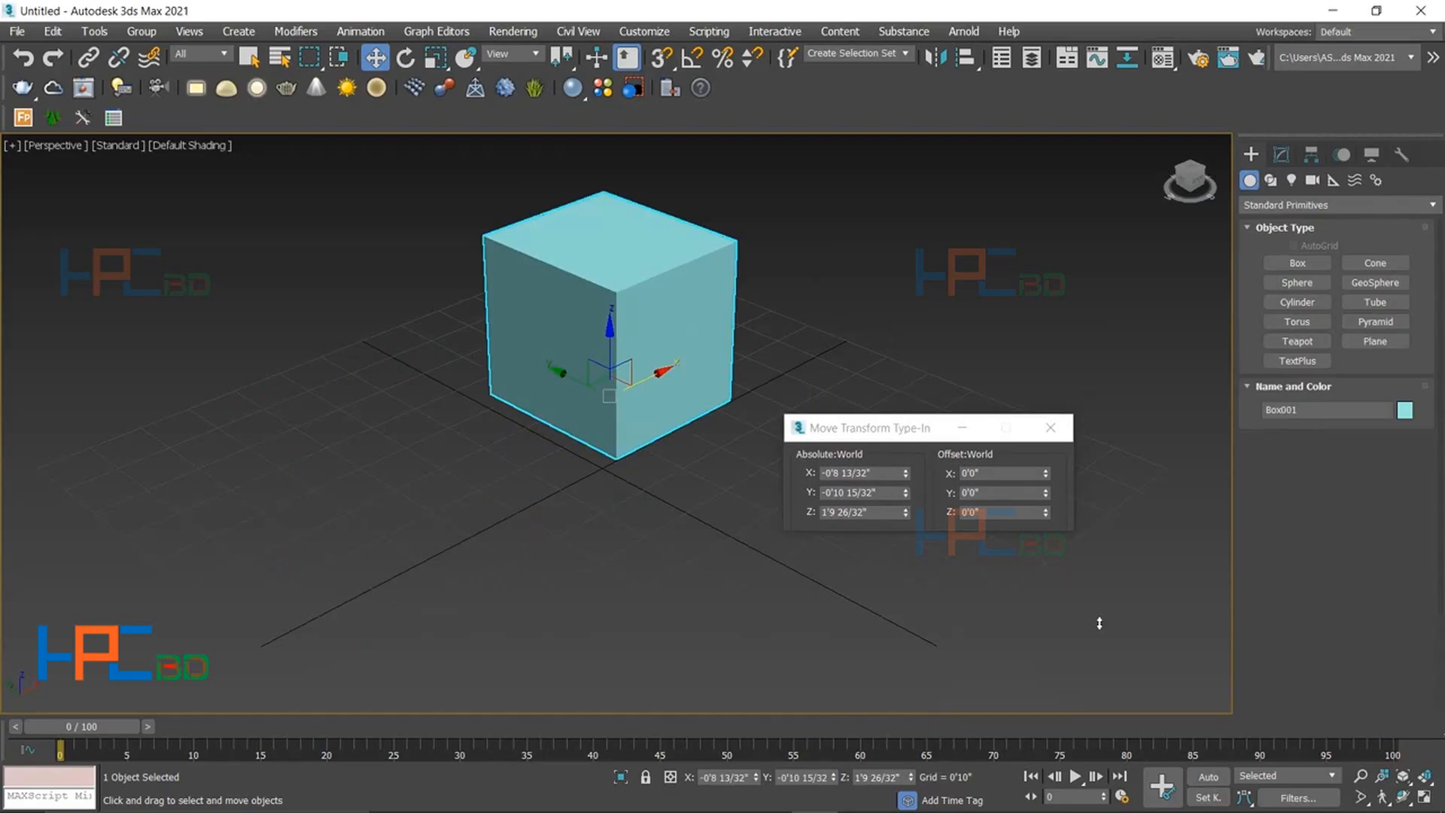
- Adjust the box's absolute world position to about Y 0'5 25/32" and Z 1'11 25/32", and close the Move Transform Type-In window
drag(808, 364, 523, 370)
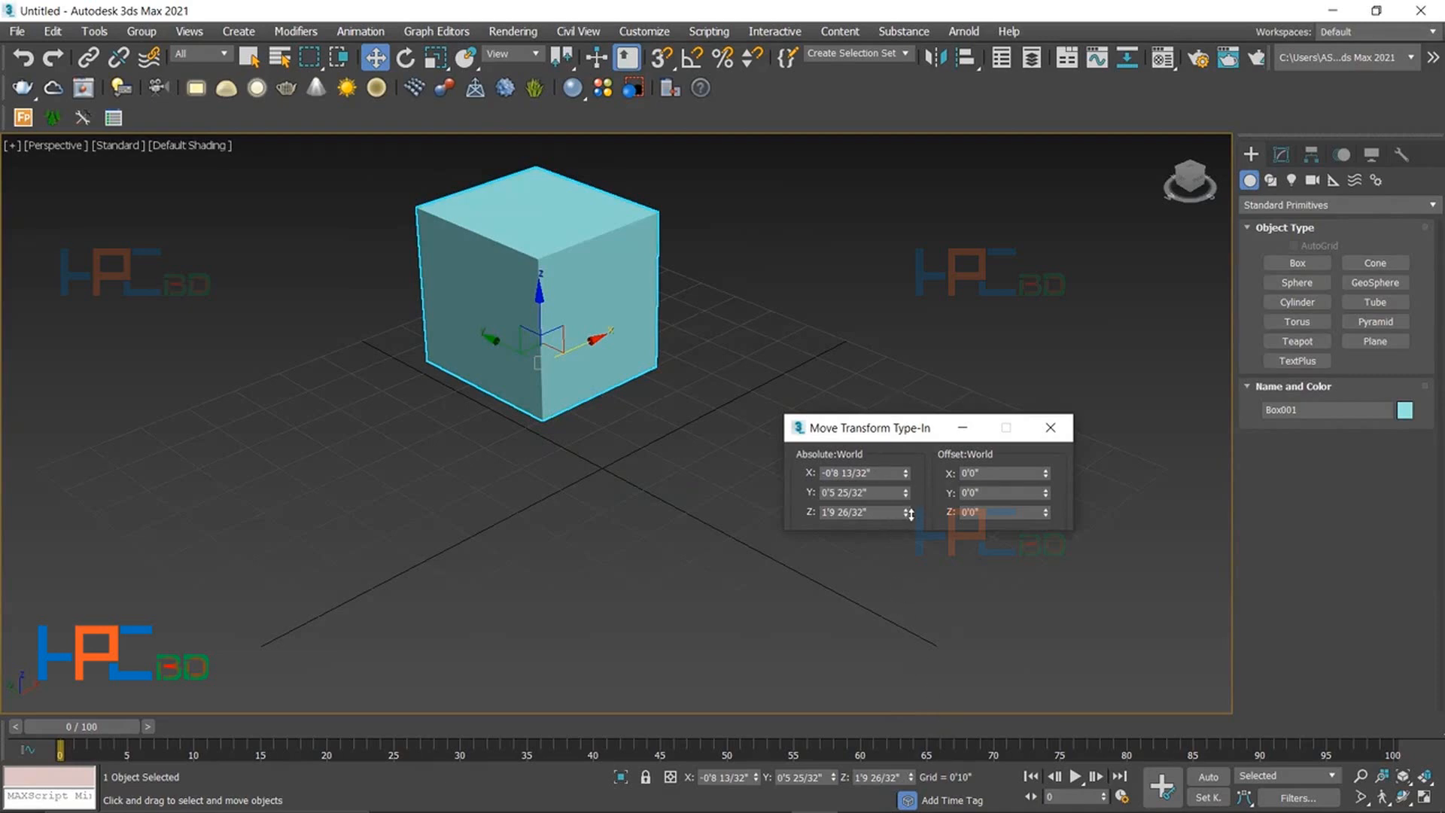
drag(964, 619, 1054, 421)
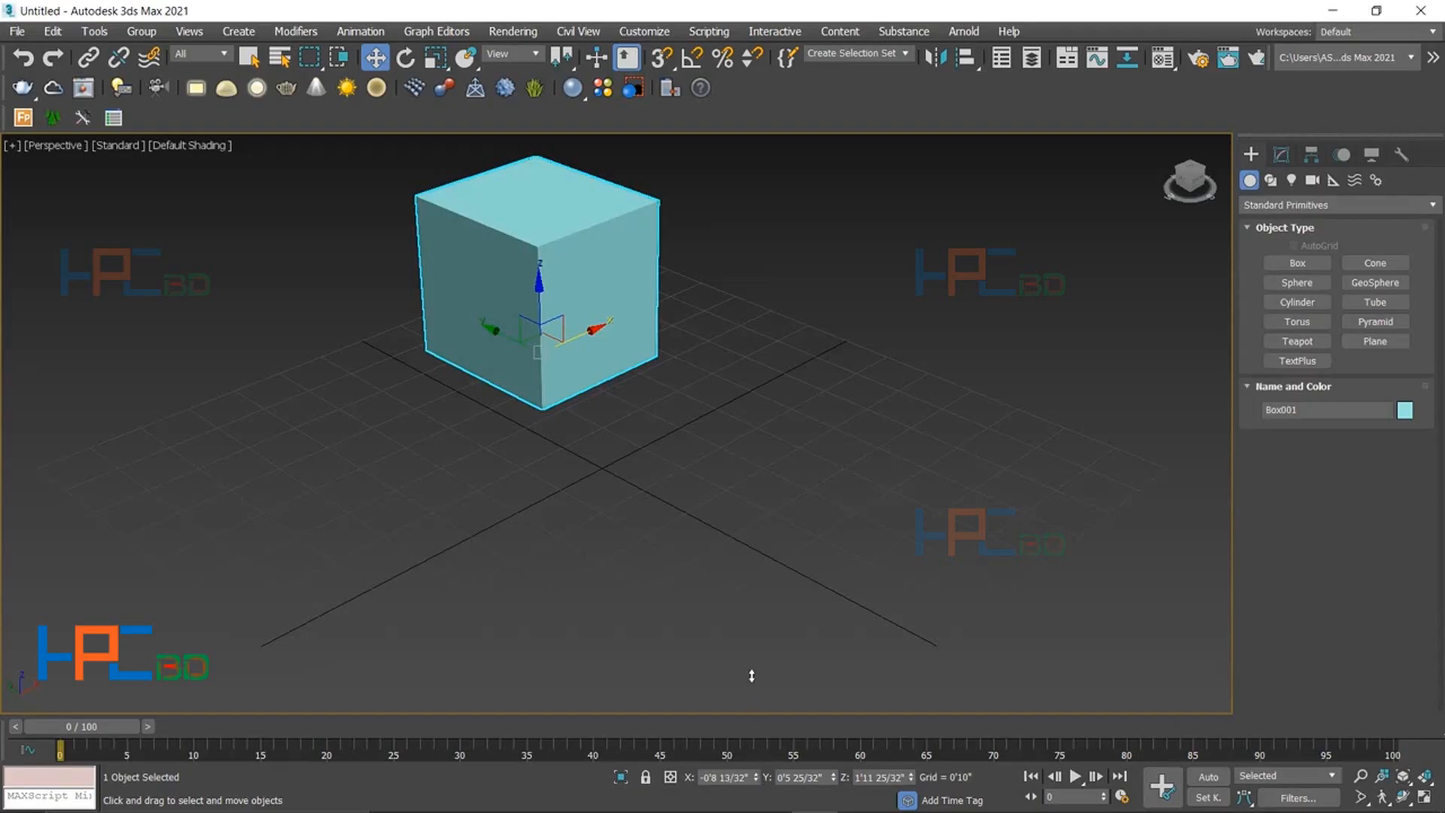
- Adjust the box's transform coordinates to about X -0'10 31/32", Y -1'5 28/32" and Z 2'2 1/32" without the Transform Type-In window
drag(746, 31, 762, 782)
drag(847, 770, 923, 592)
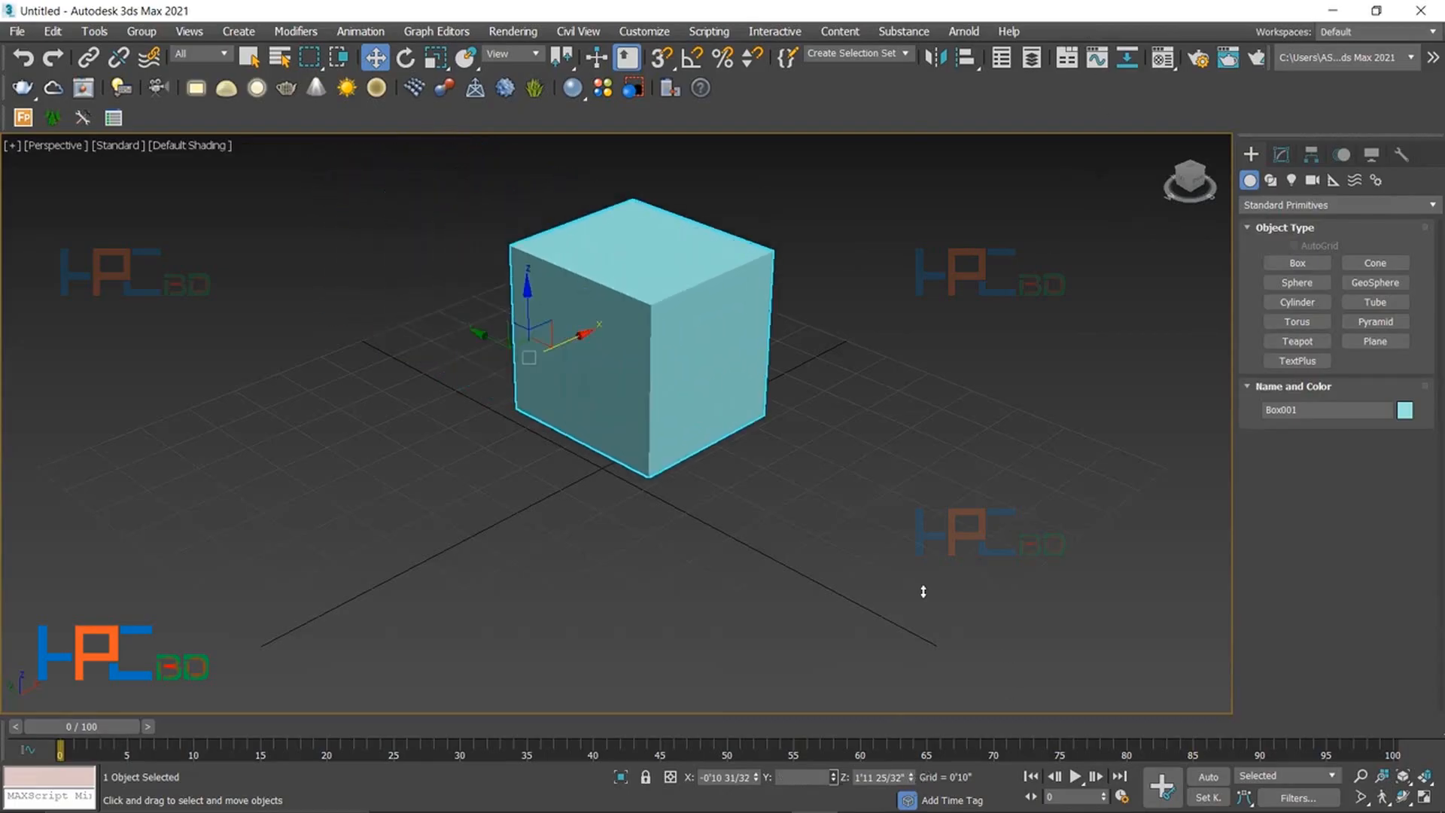
drag(911, 777, 873, 356)
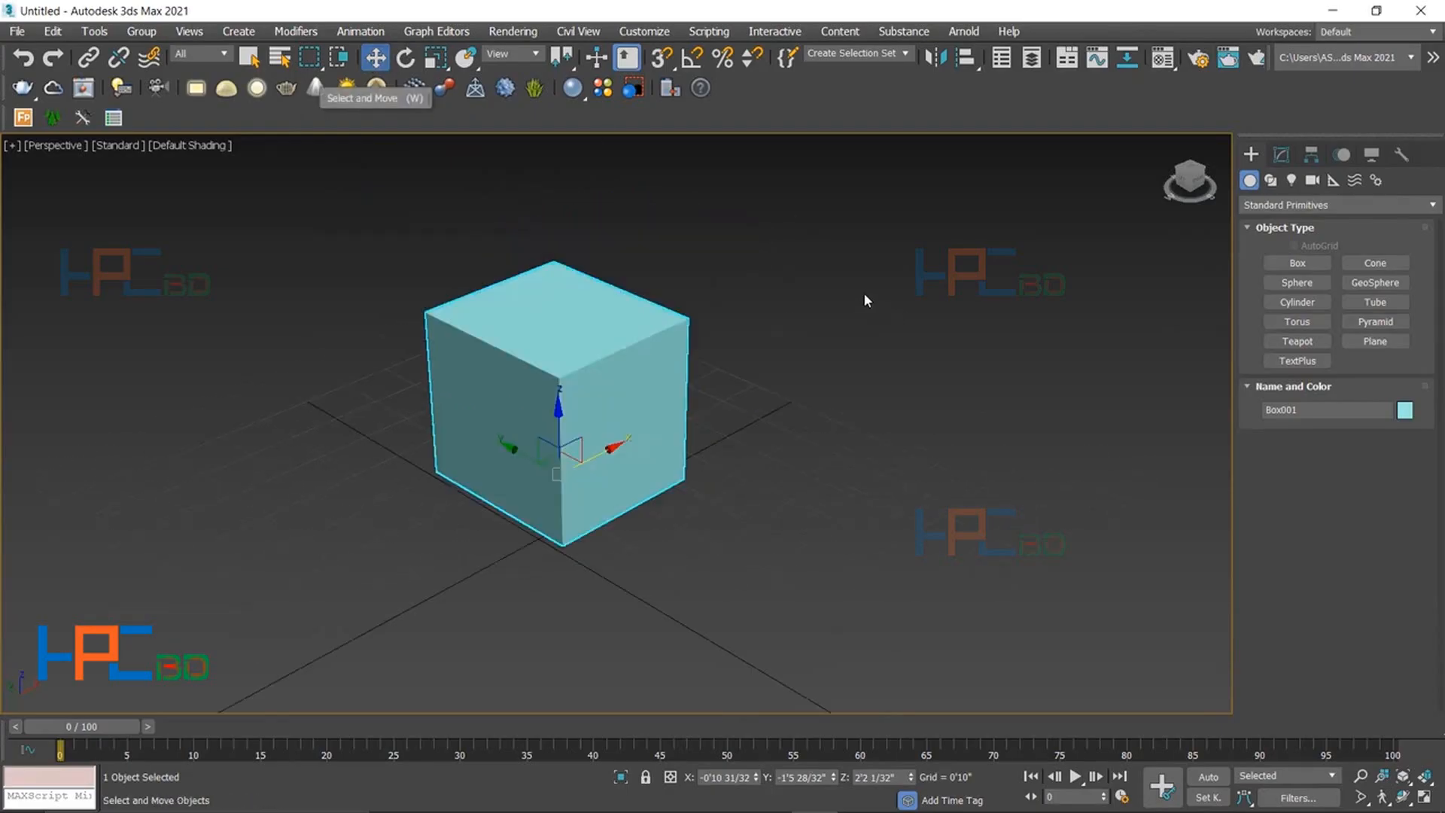
right_click(1025, 304)
click(1022, 310)
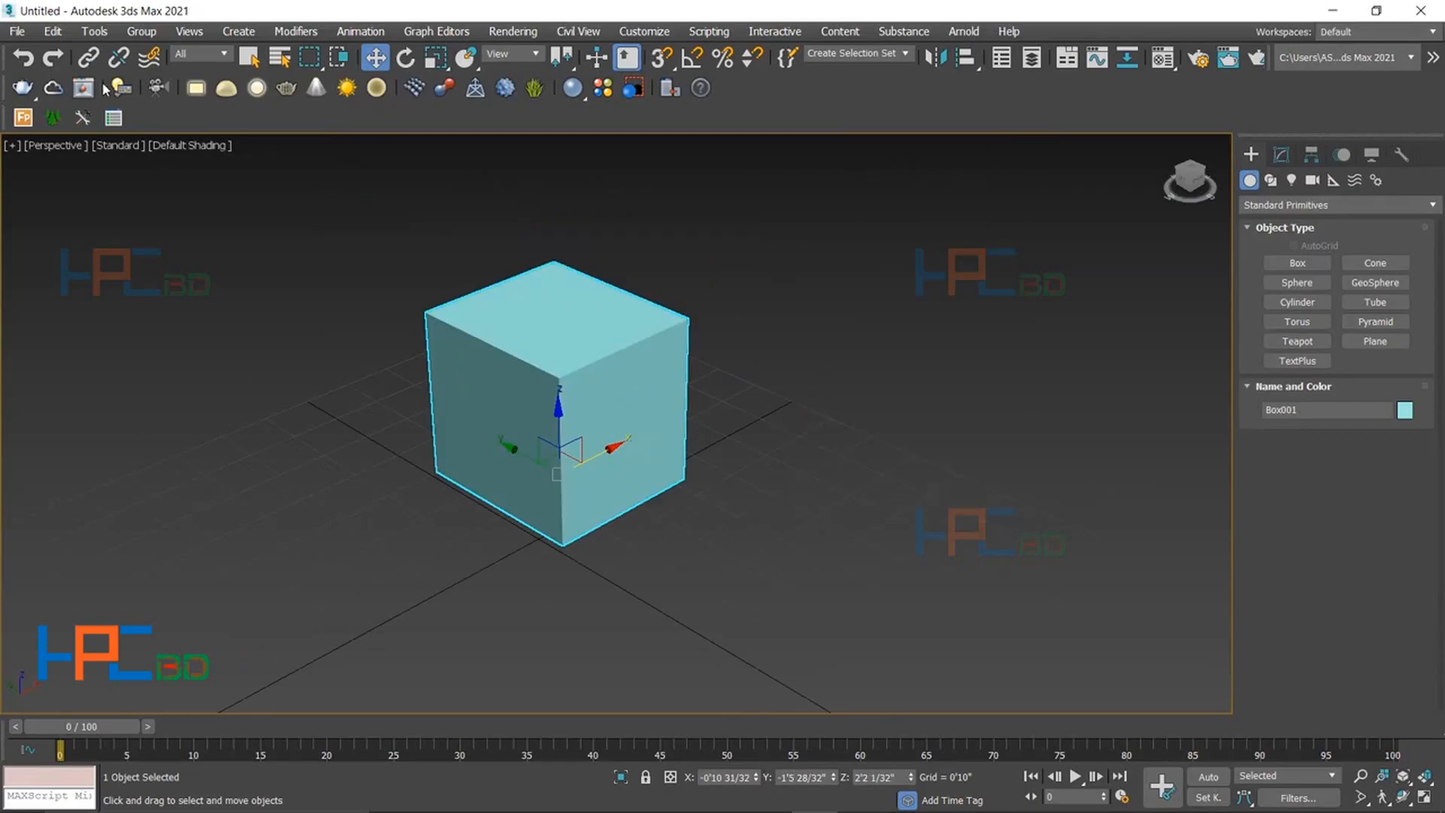
click(53, 34)
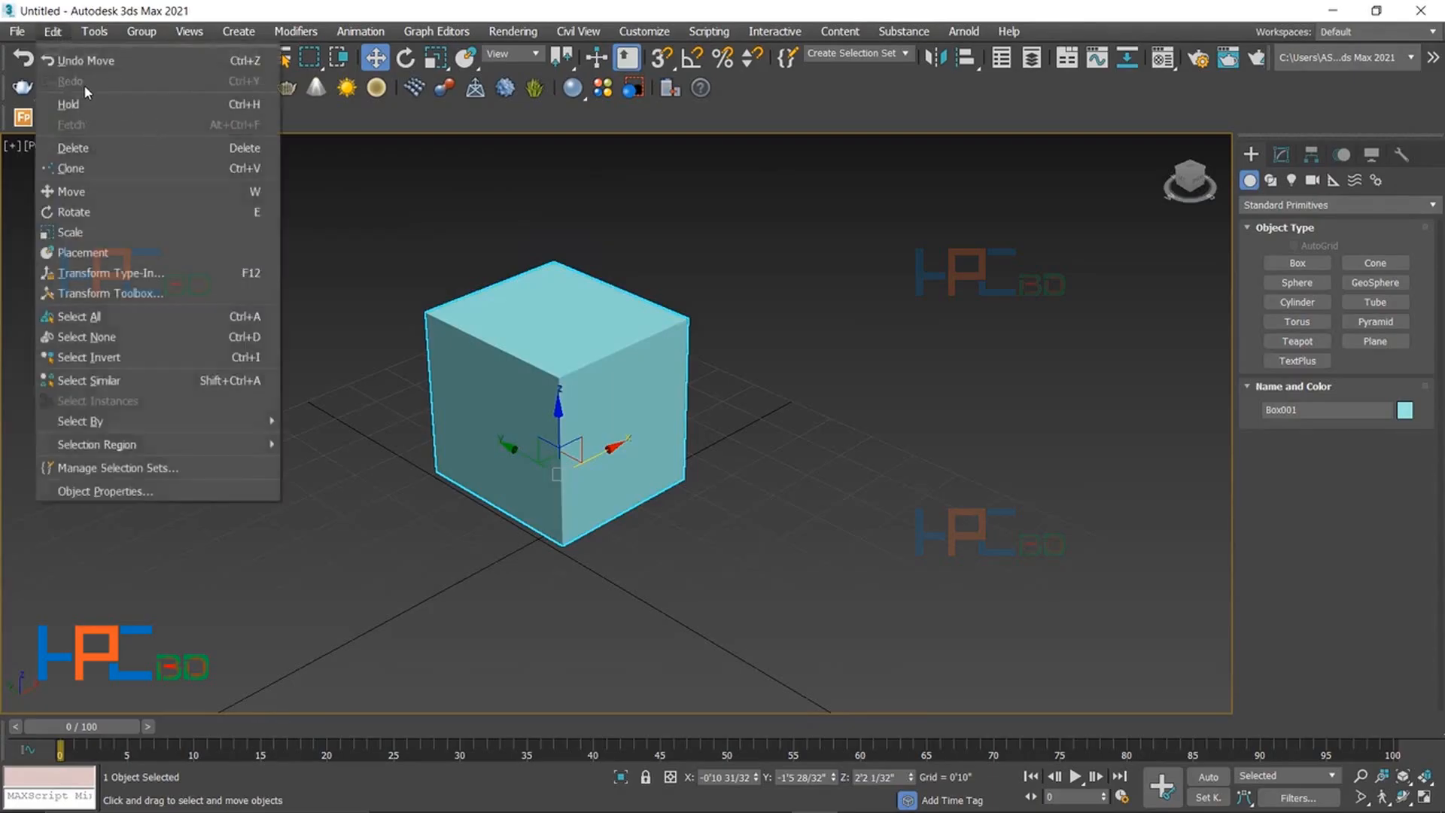
mouse_move(89, 34)
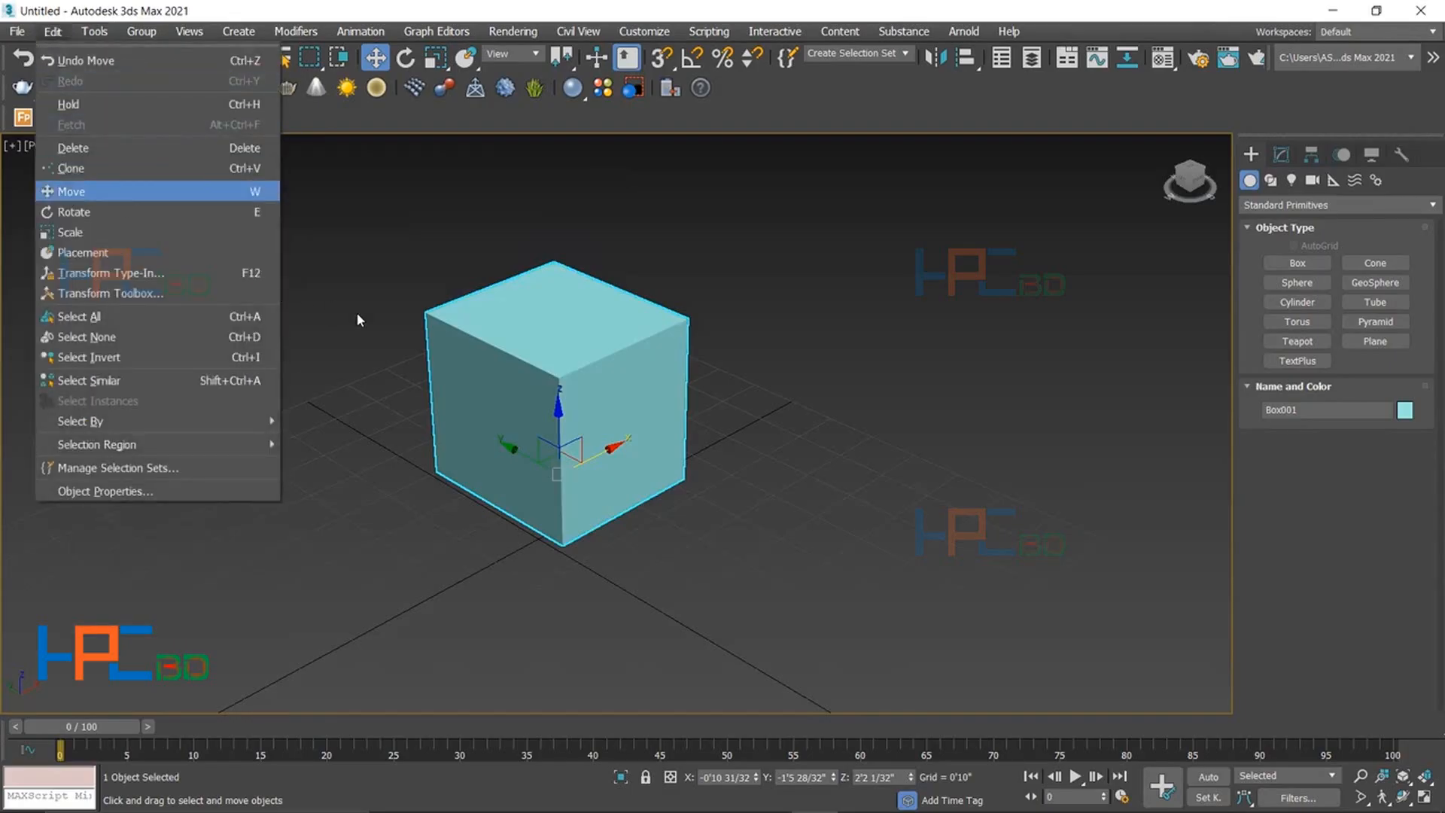
click(378, 115)
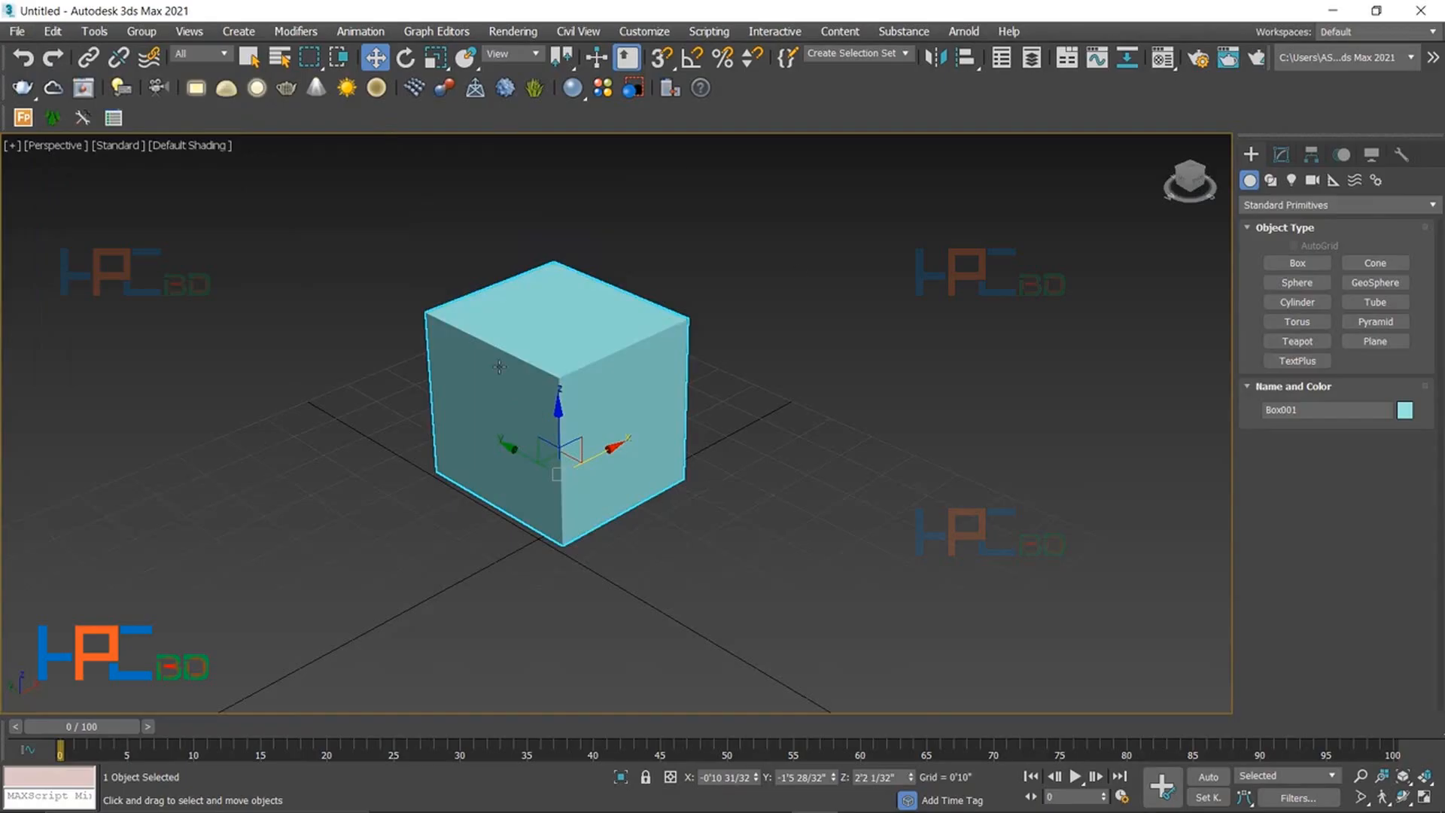
- Switch to the Select tool and reactivate the Move tool from the edit commands
key(q)
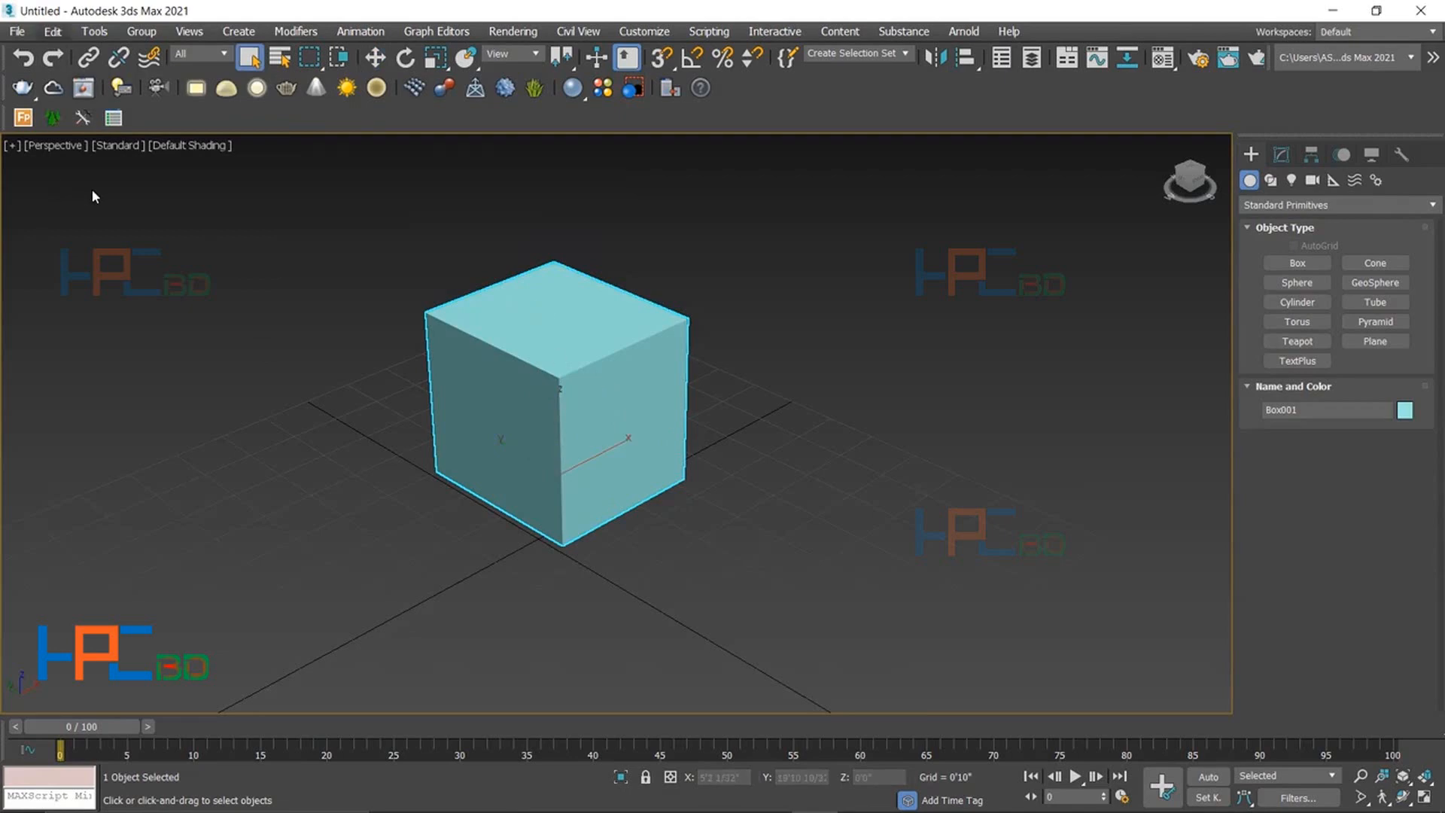
key(alt+e)
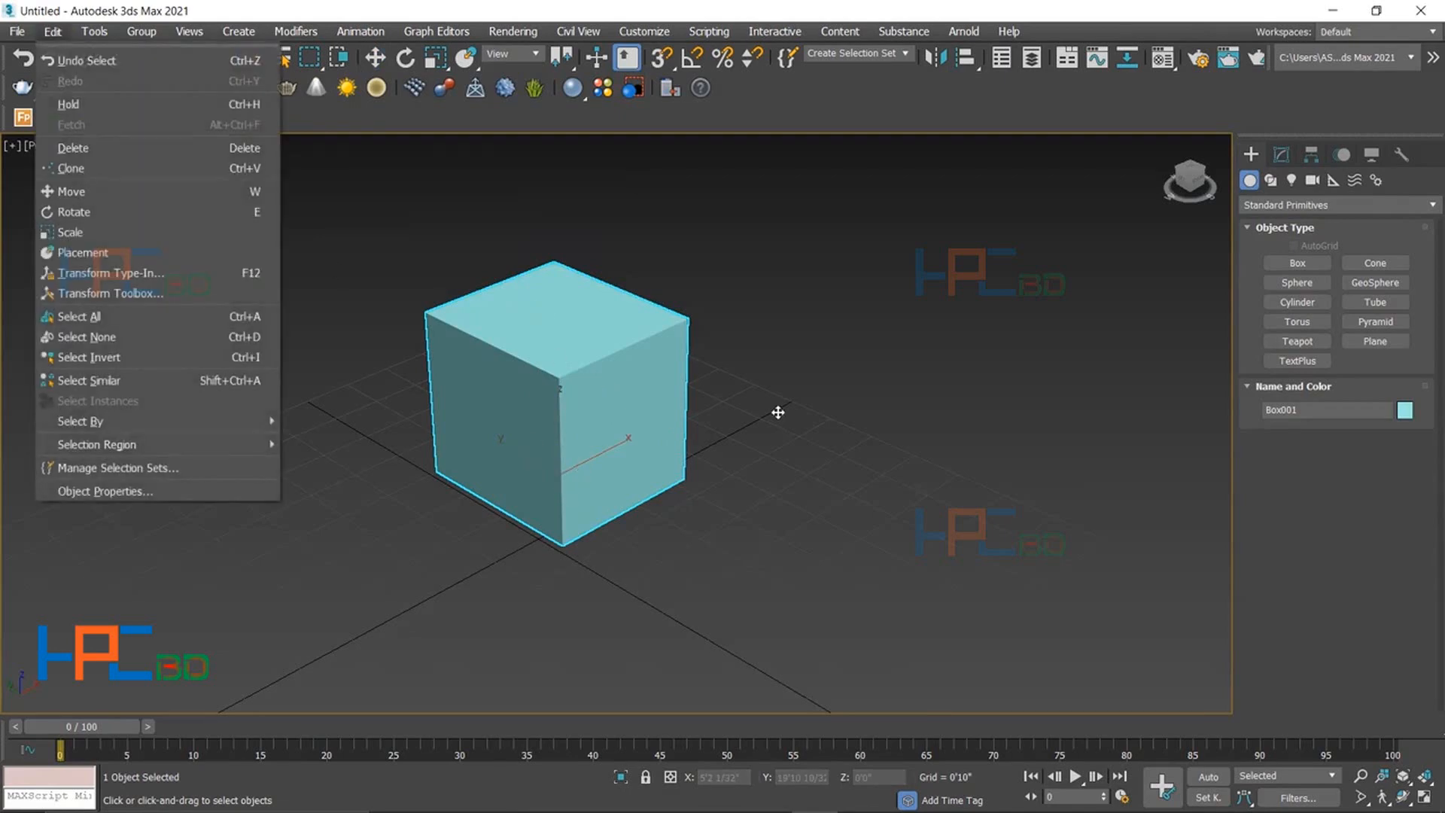
key(Down)
key(Down)
key(Down)
key(Down)
key(Down)
key(Return)
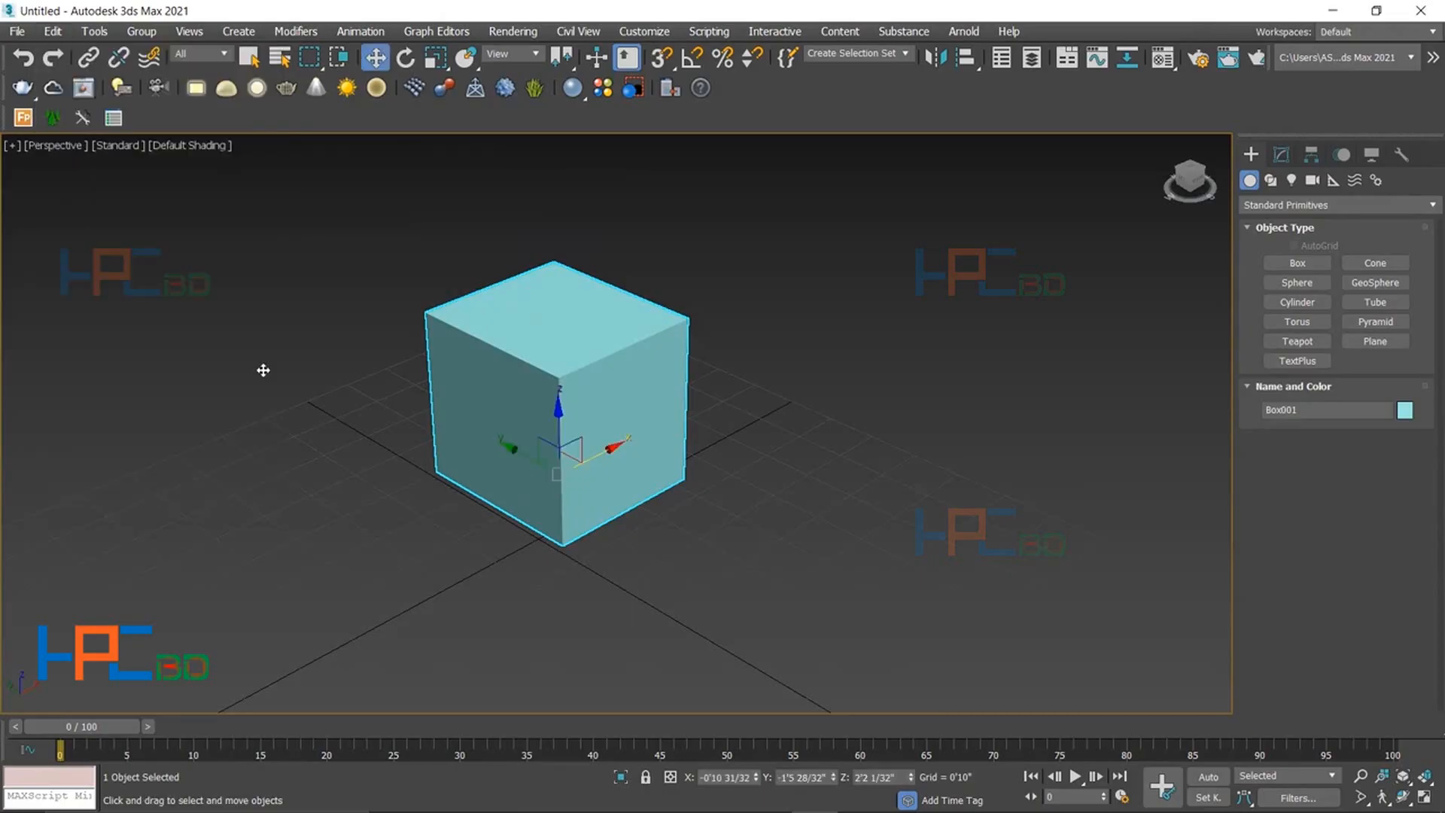
- Move the box axis by axis to about X -2'1 16/32", Y -2'6 13/32" and Z 2'5 5/32"
drag(545, 459, 716, 128)
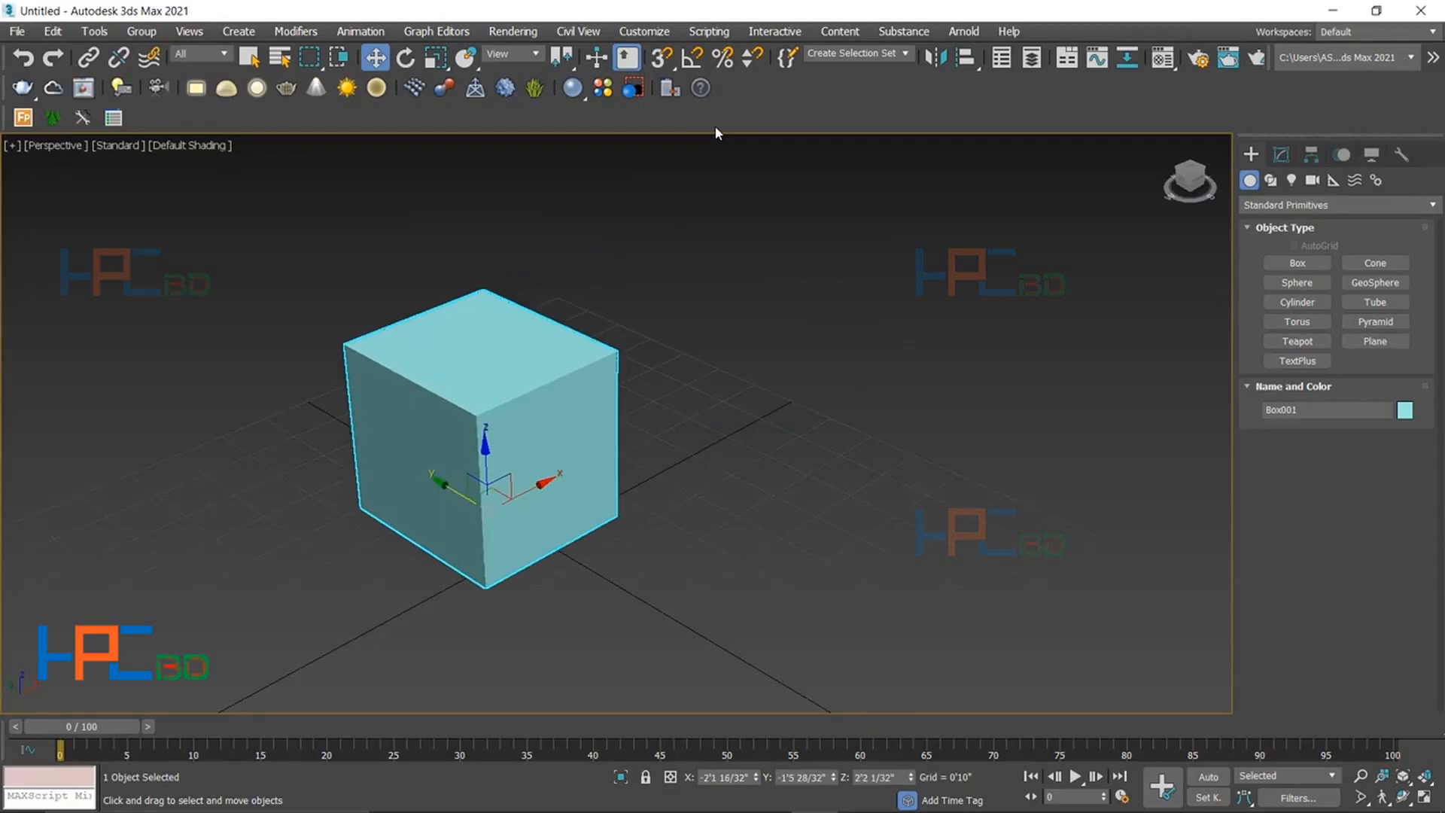
mouse_move(455, 491)
mouse_down()
mouse_move(237, 377)
mouse_move(513, 527)
mouse_up()
drag(543, 480, 543, 460)
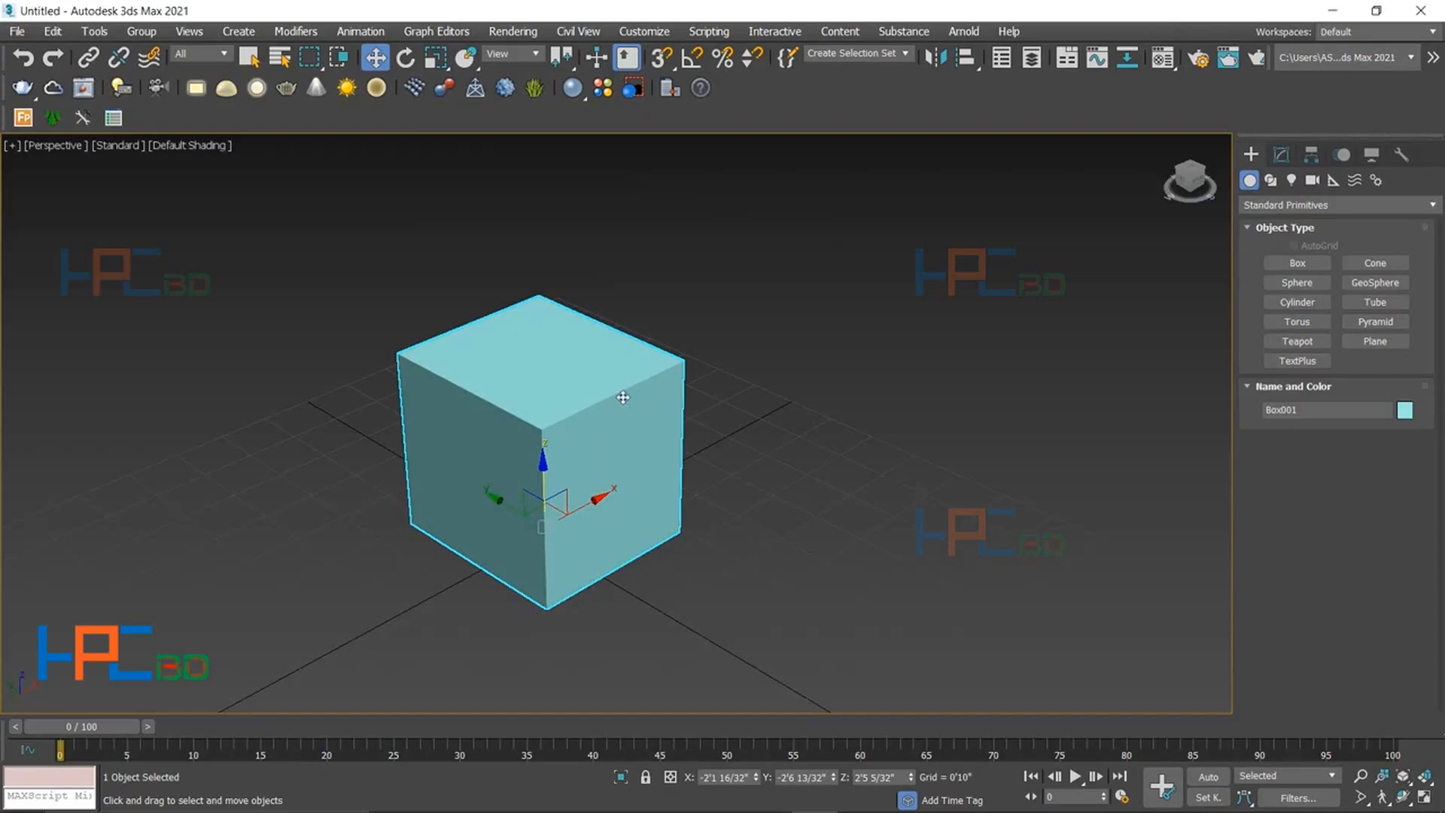
key(z)
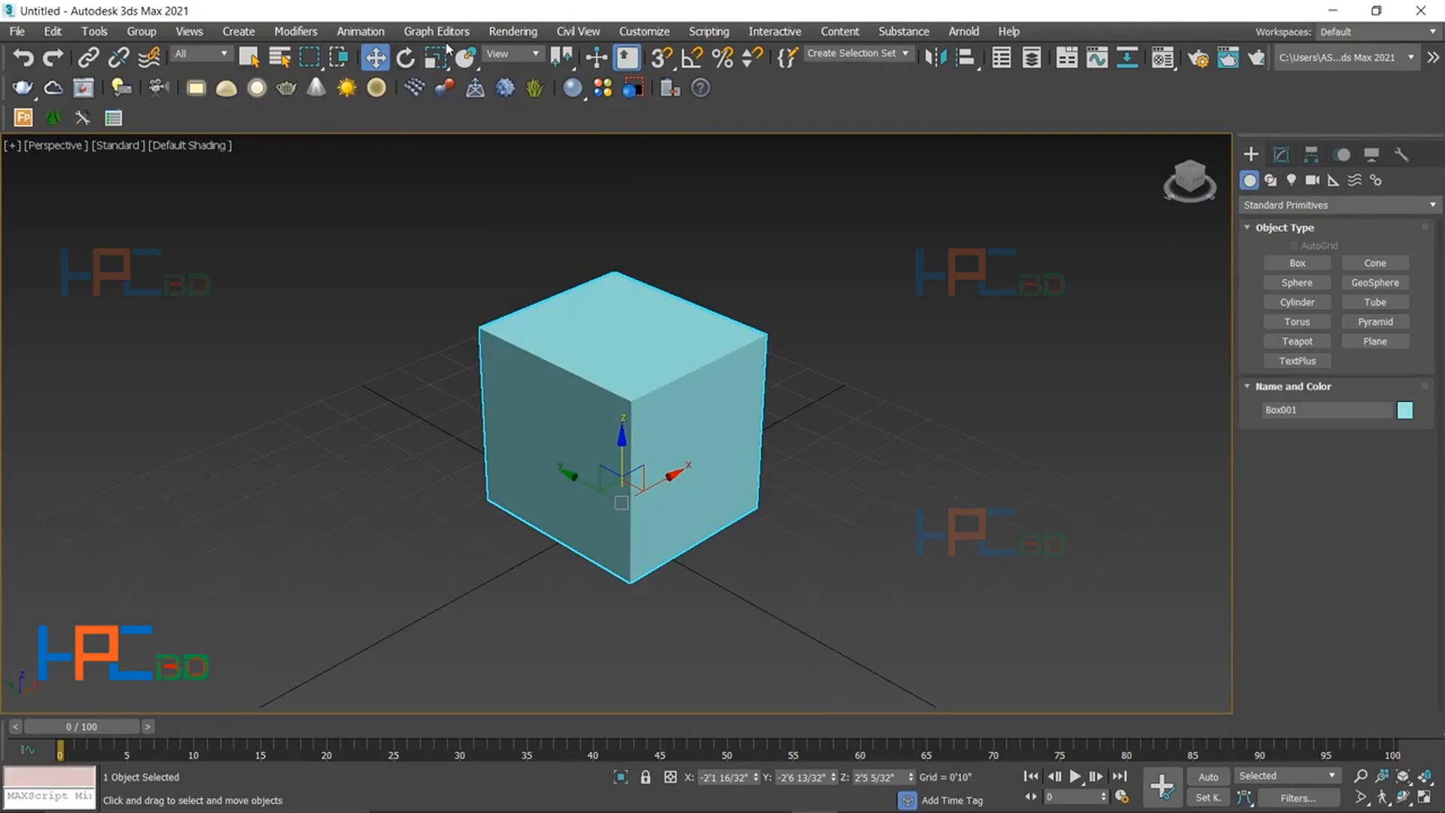
- Rotate the box about the Z axis to about 97.6 degrees with the Rotate tool
click(407, 65)
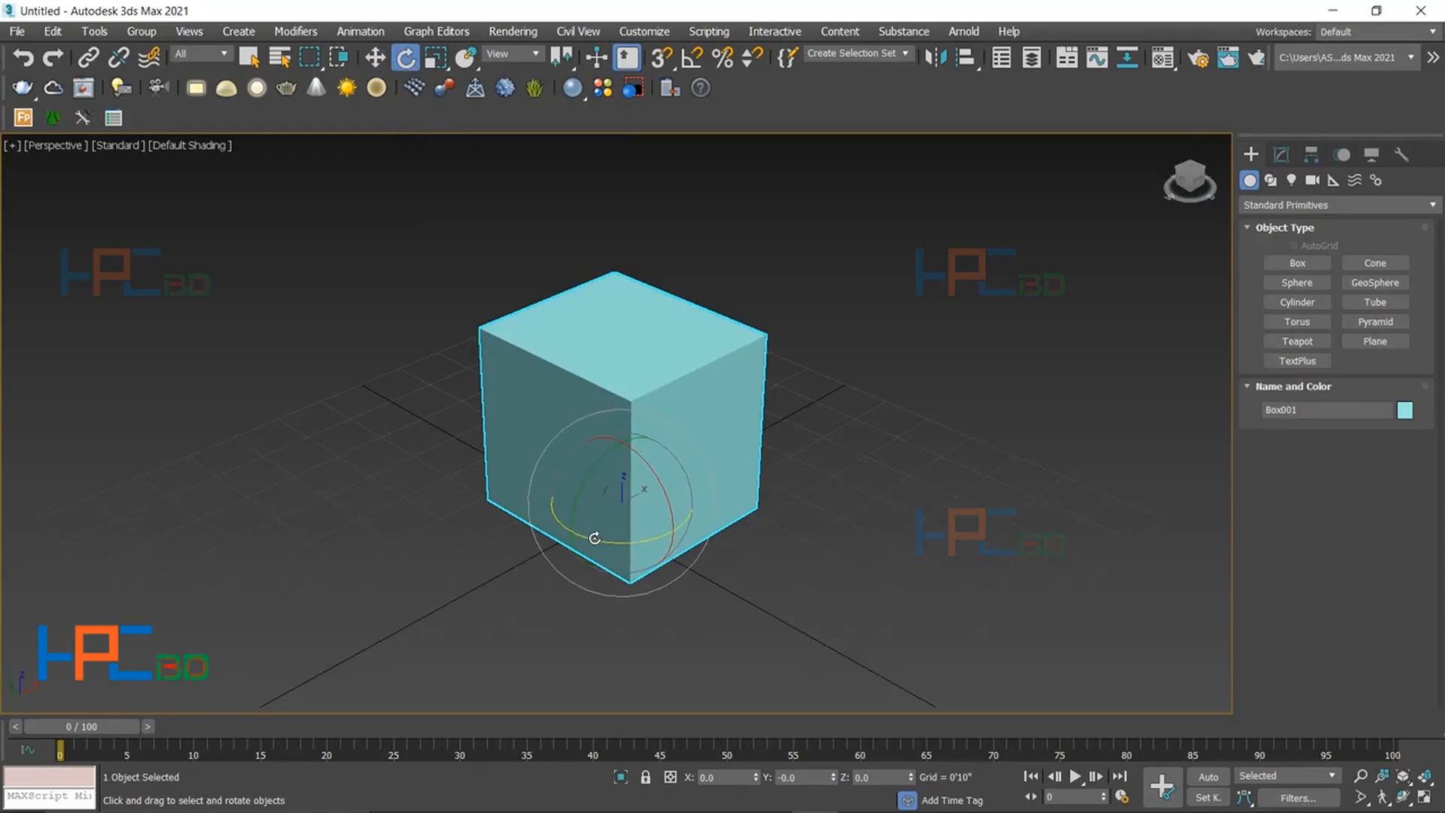
drag(682, 533, 558, 552)
drag(744, 544, 669, 491)
right_click(668, 492)
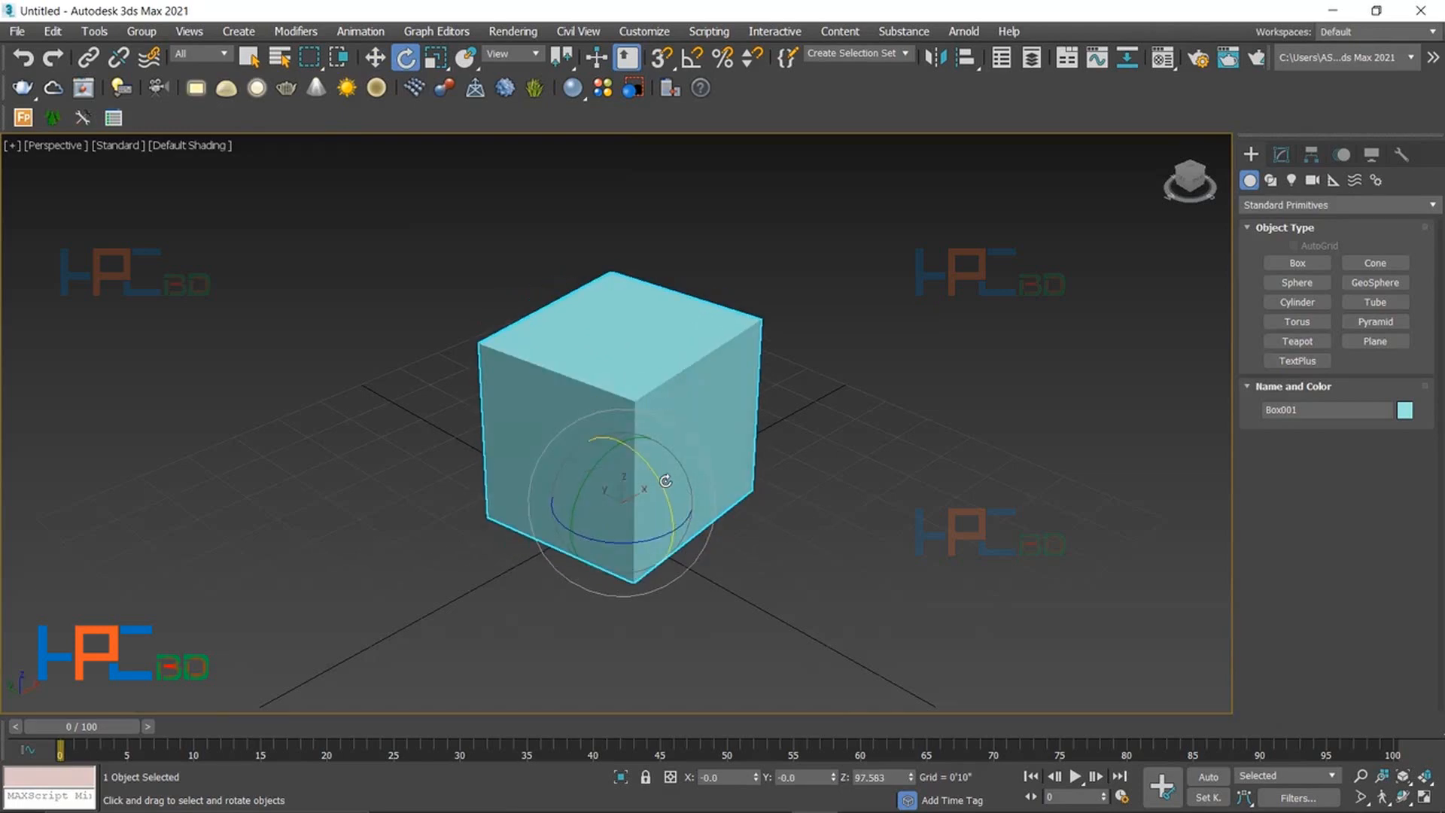
- Tilt the box off its upright position and rotate it freely in several directions
drag(607, 397, 553, 520)
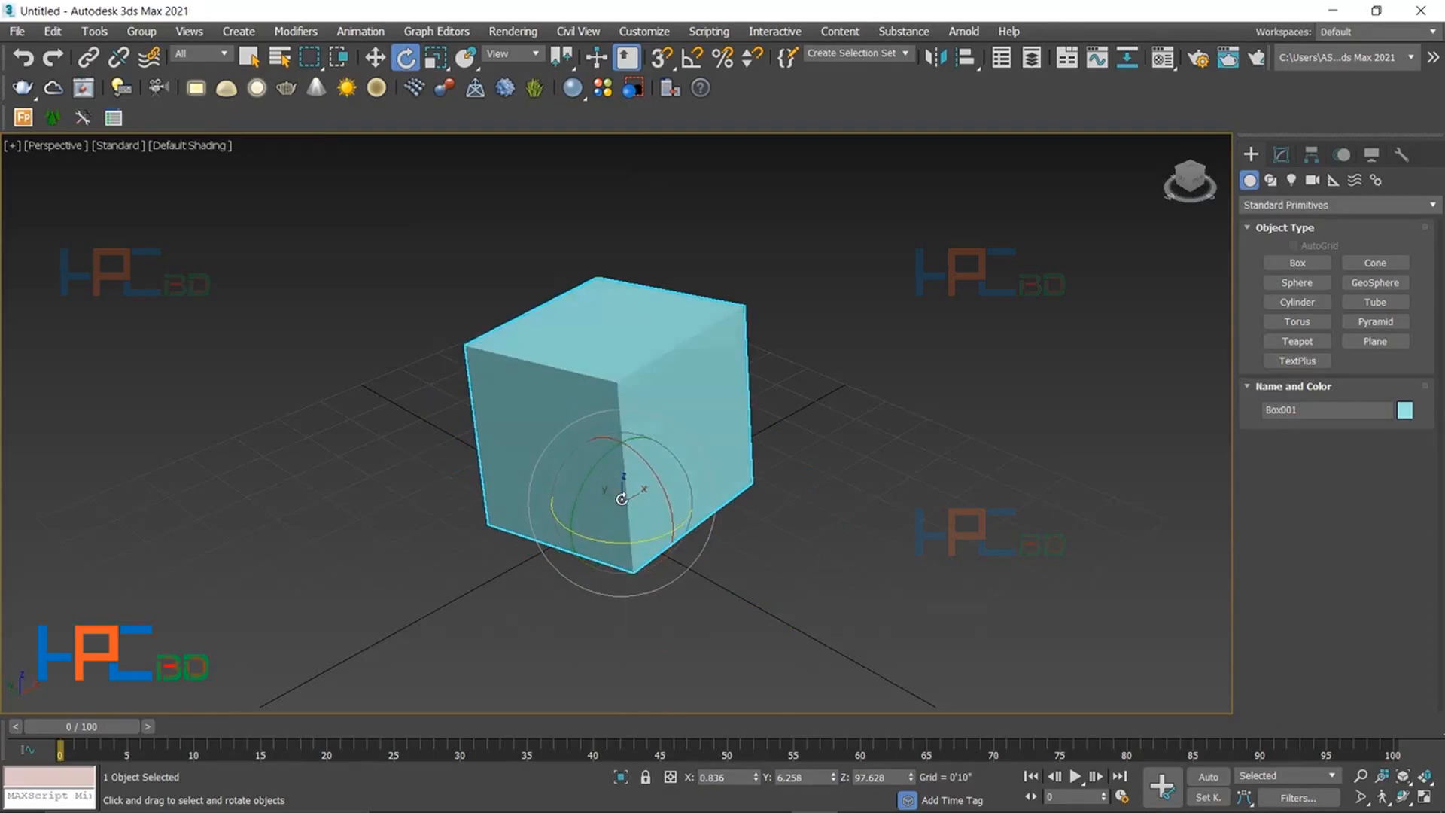
drag(539, 504, 619, 442)
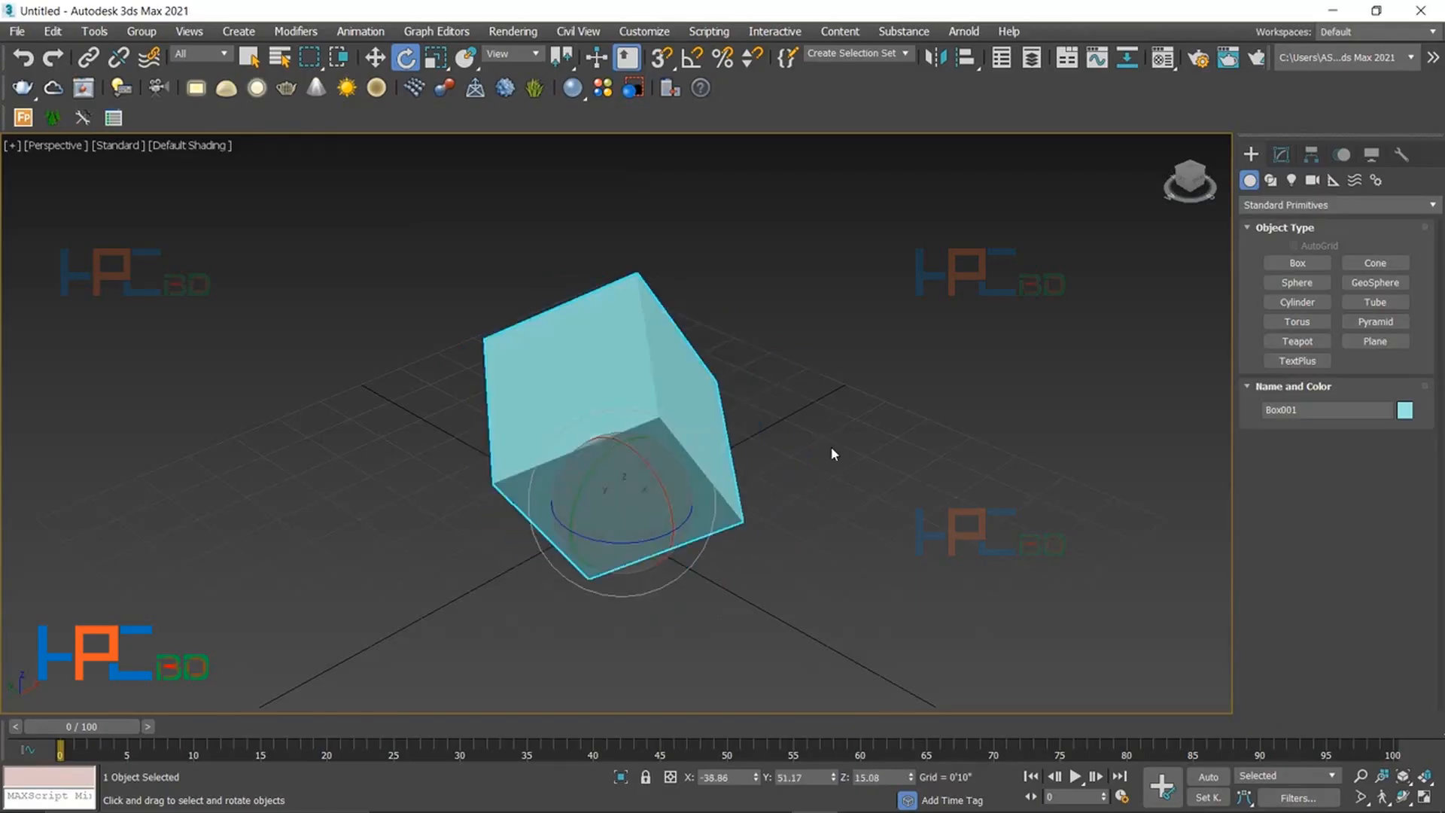
- Undo the recent rotations of the box and switch to the Select tool
key(ctrl+z)
key(ctrl+z)
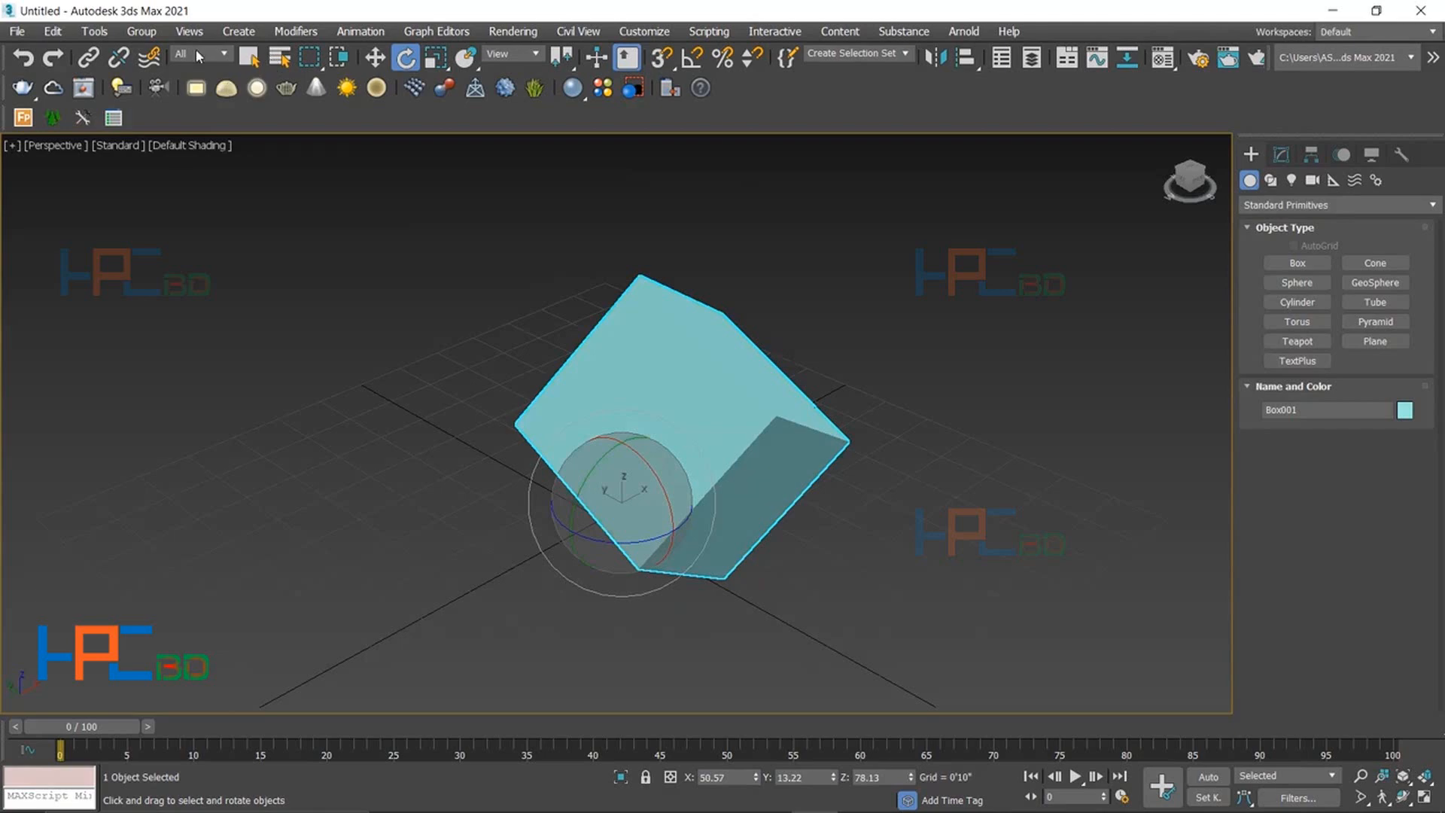
key(ctrl+z)
key(ctrl+z)
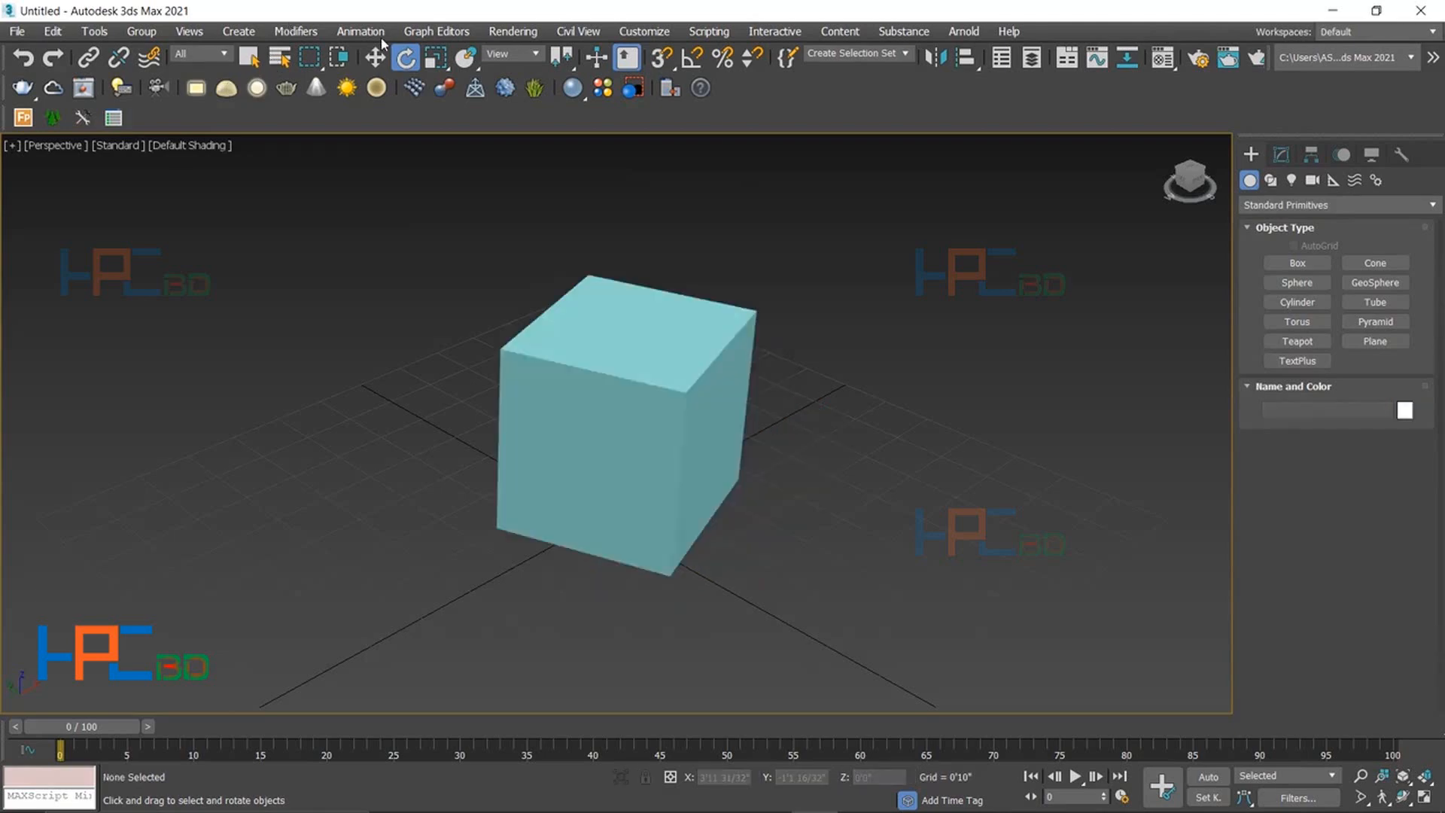
click(250, 57)
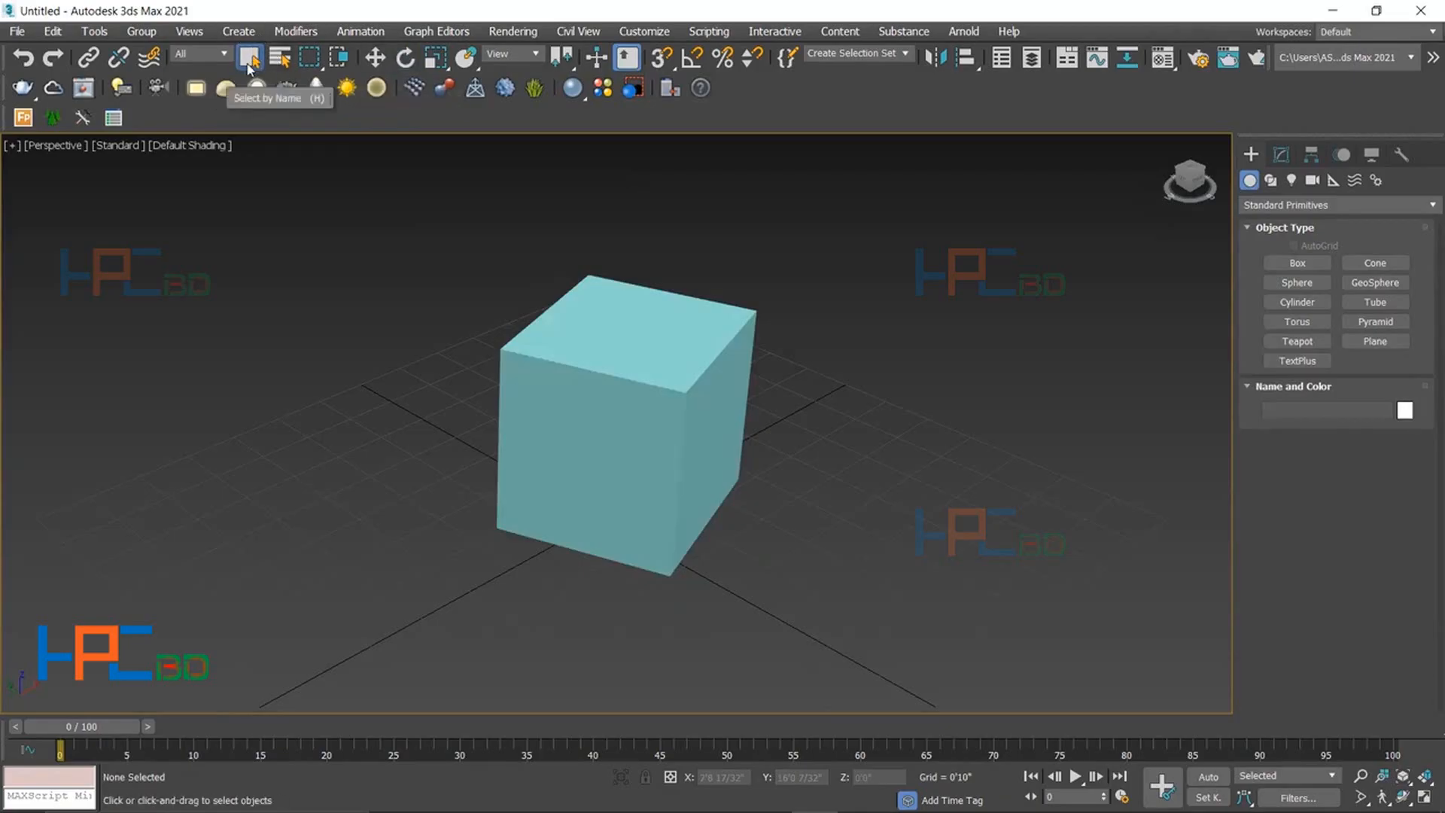
- Select the box and activate the Rotate tool
click(592, 367)
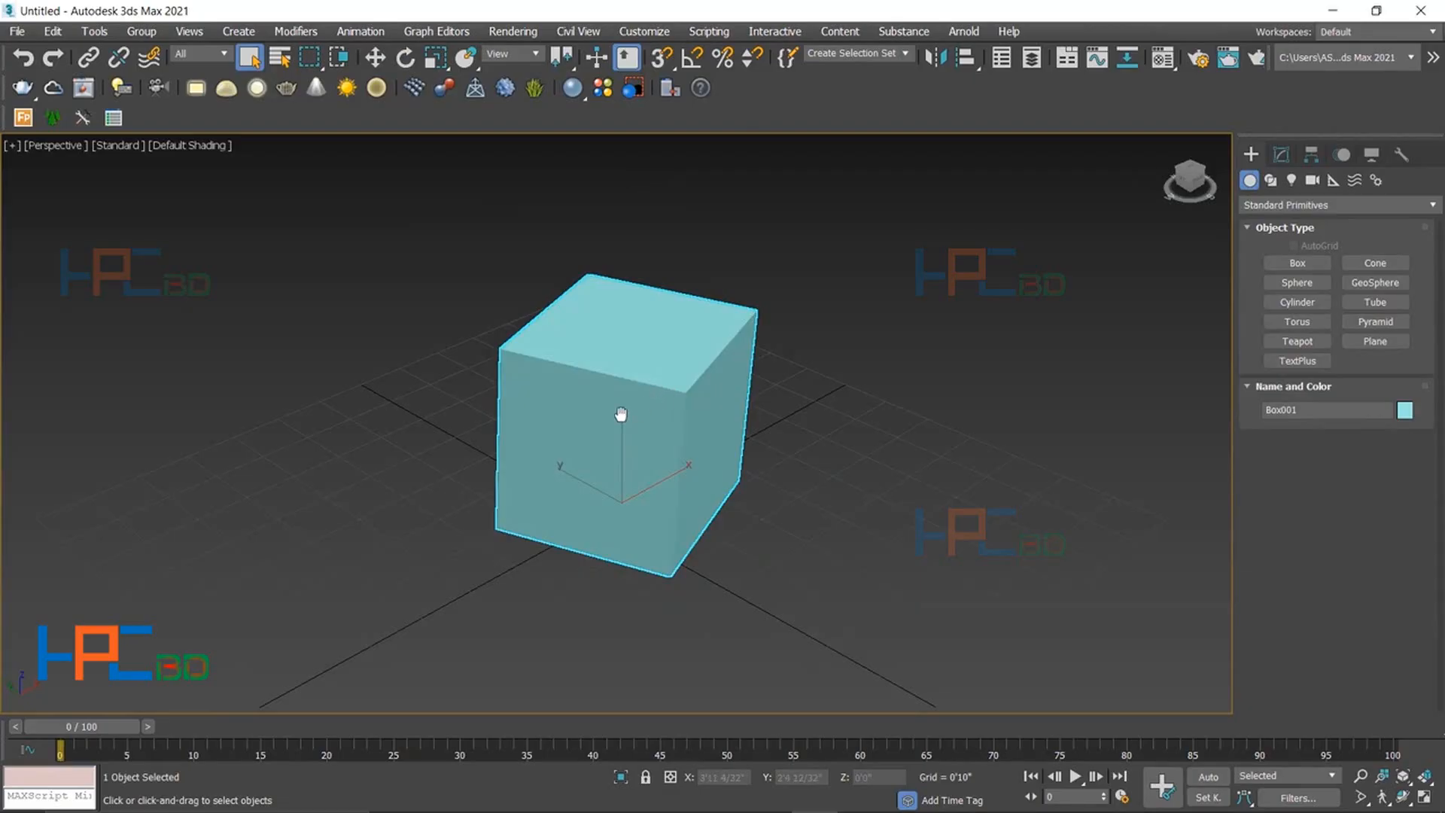
middle_drag(621, 414, 618, 392)
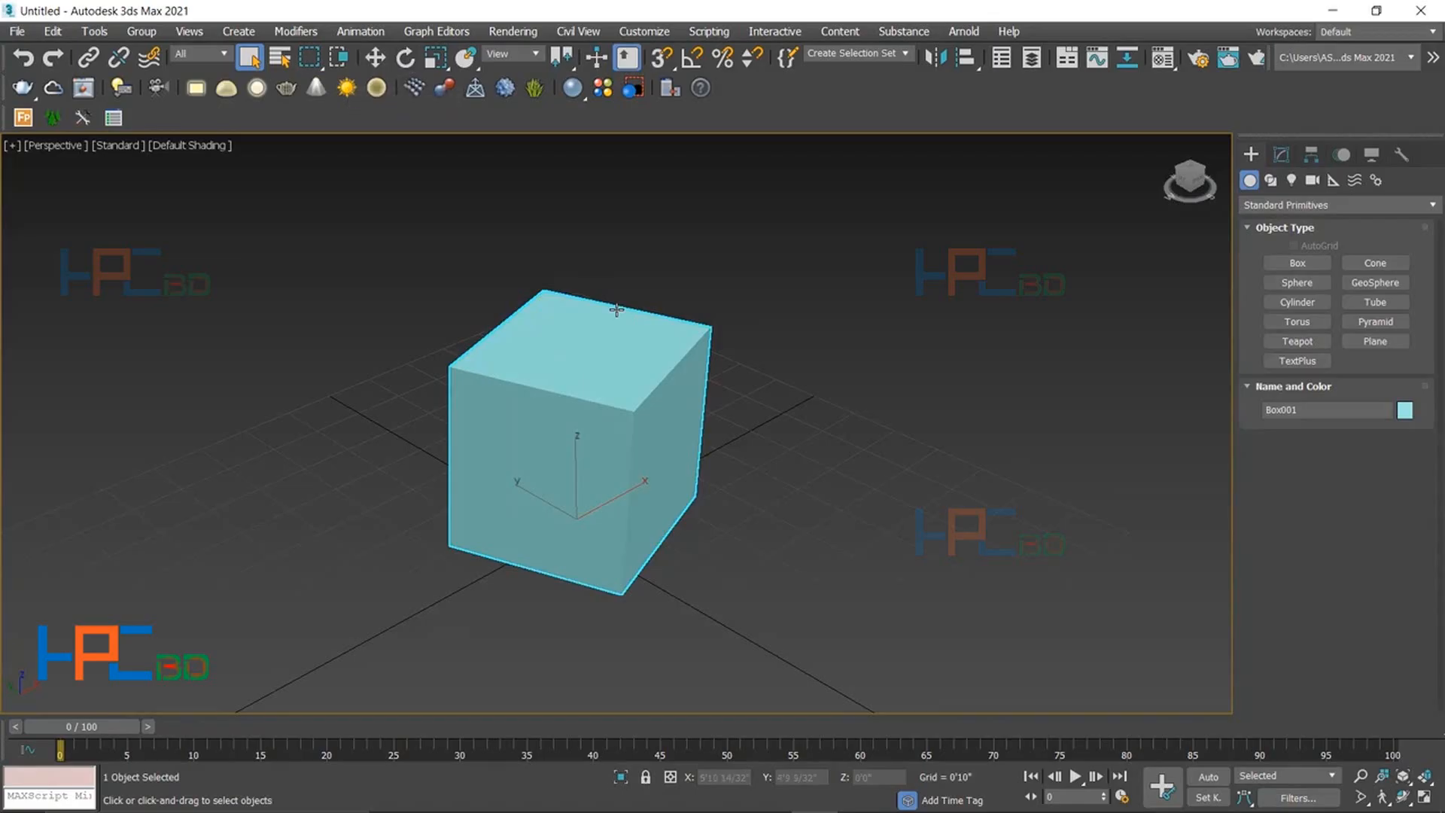
key(e)
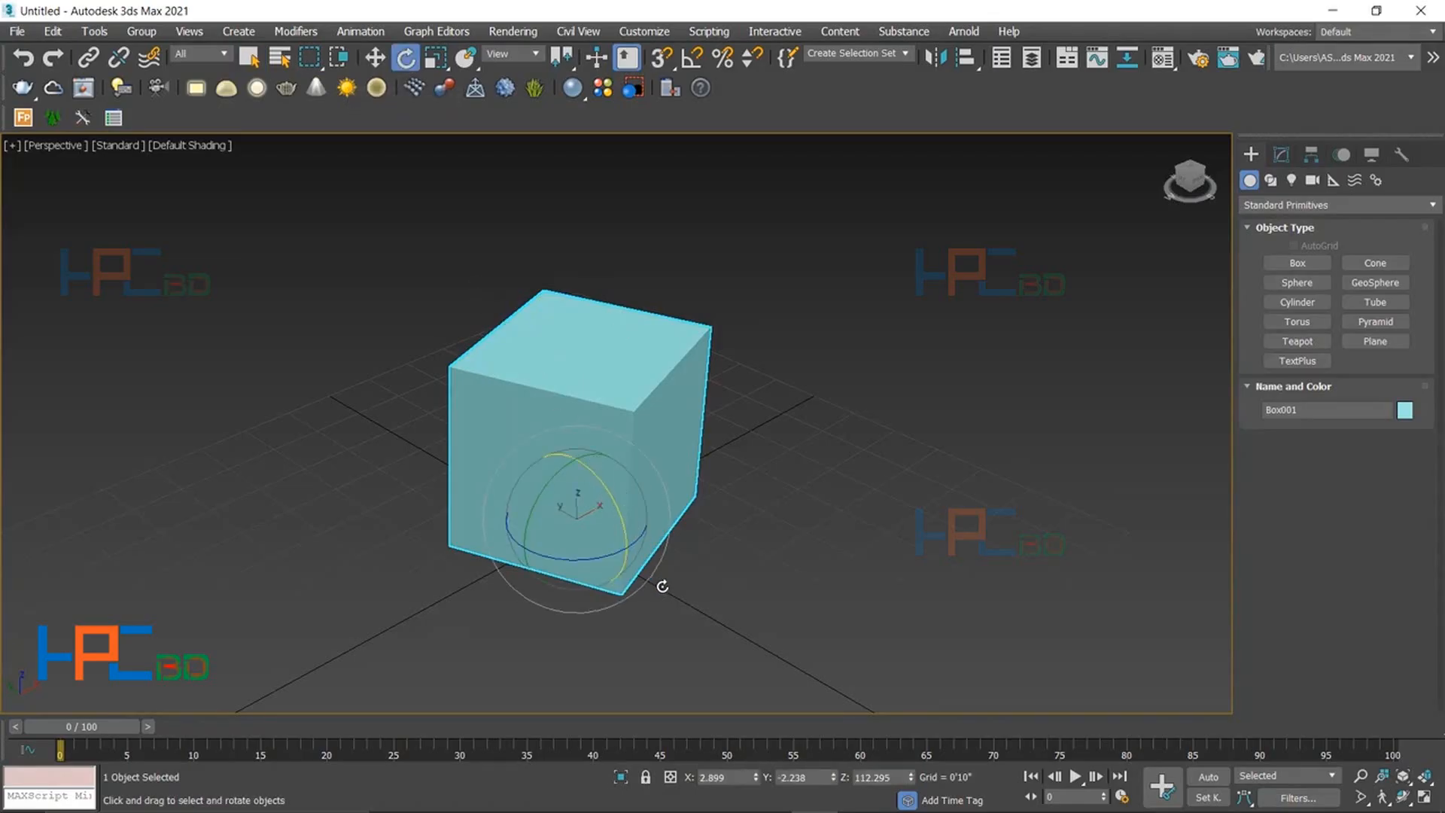
- Rotate the box freely in the view plane and undo its recent rotations
drag(662, 587, 547, 491)
key(ctrl+z)
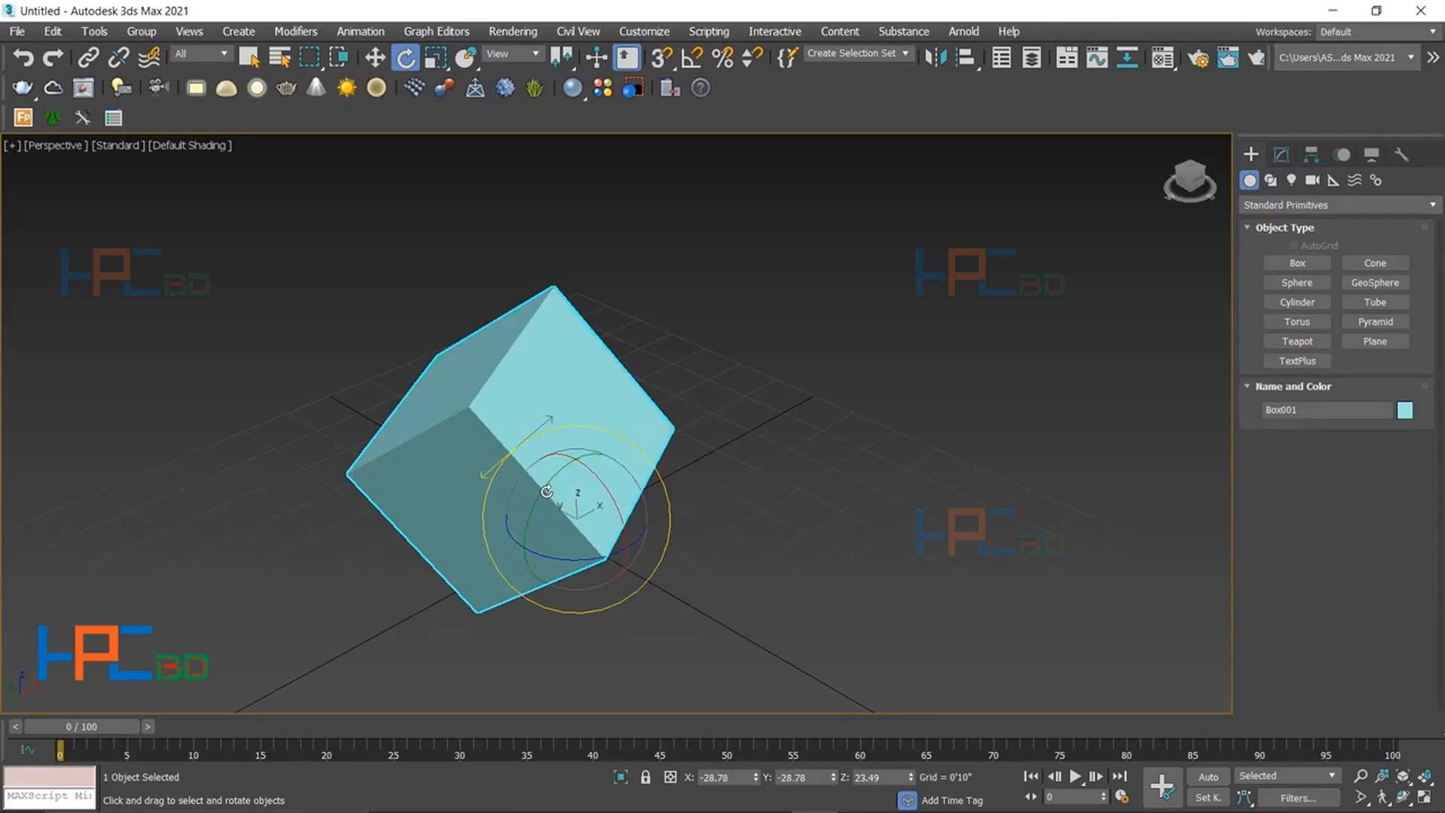
key(ctrl+z)
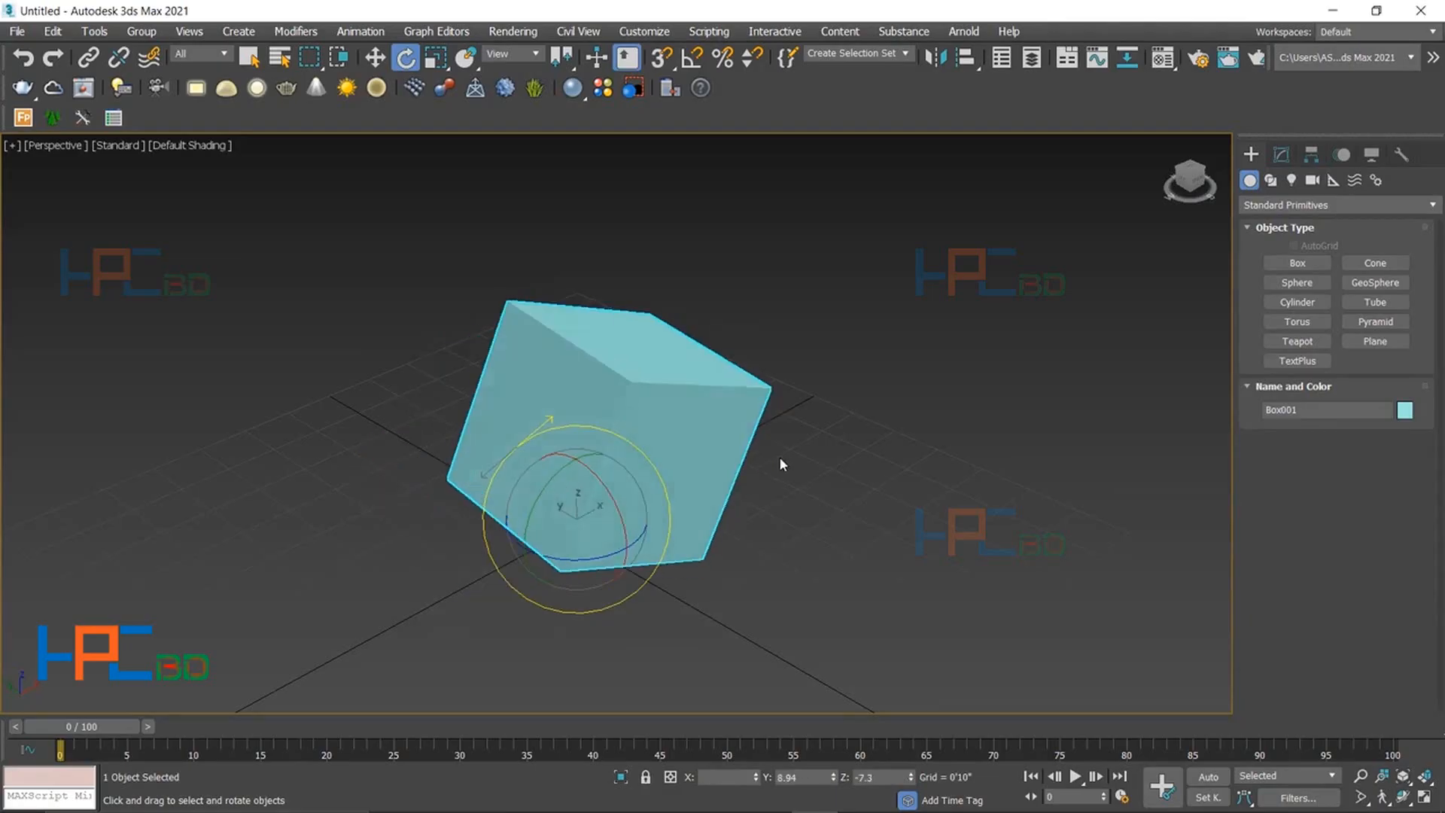
key(ctrl+z)
key(ctrl+z)
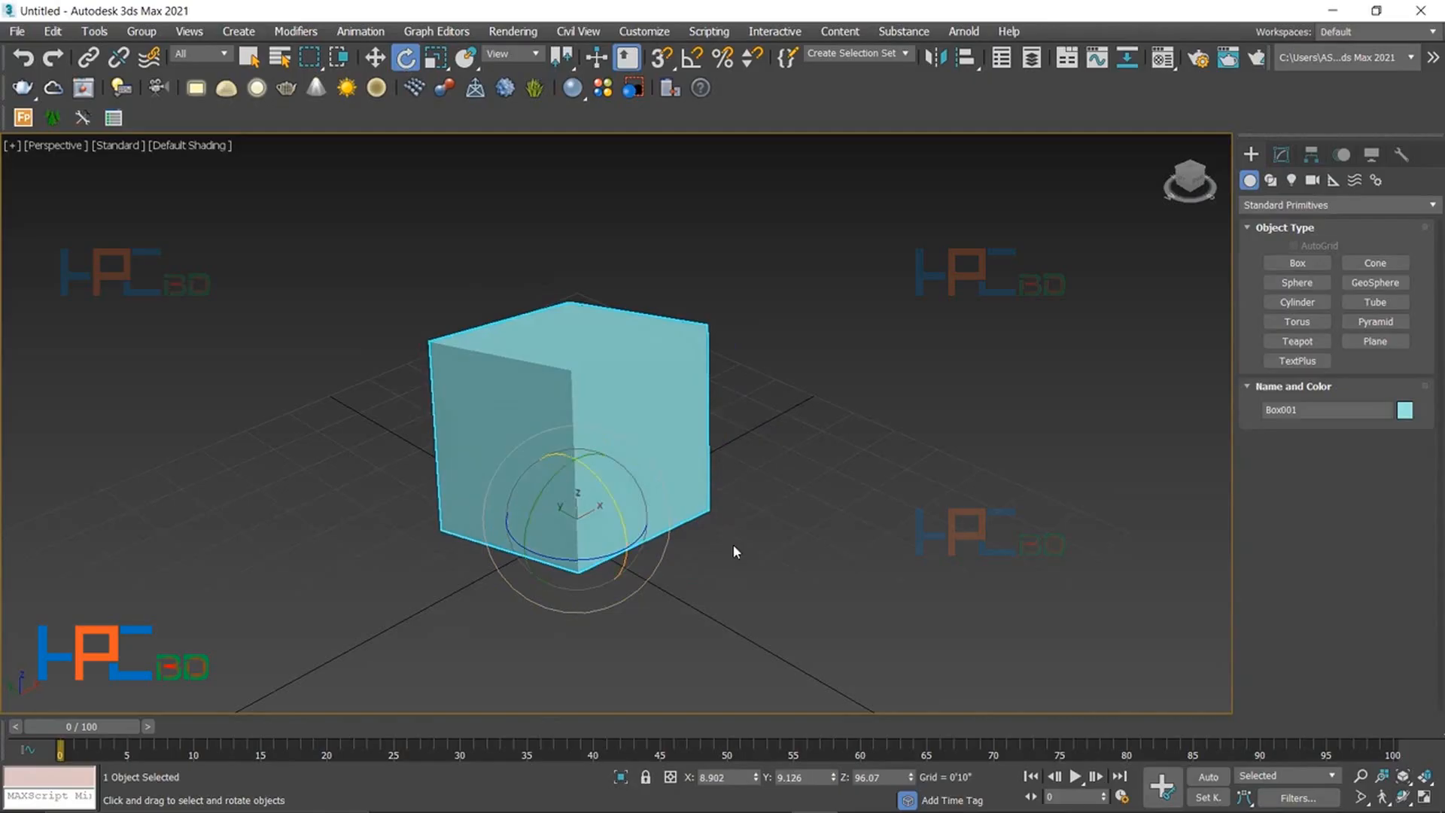
- Adjust the box's X rotation value to about 33.4 degrees
double_click(724, 776)
mouse_move(761, 756)
mouse_down()
mouse_move(756, 773)
mouse_move(754, 731)
mouse_up()
click(711, 776)
key(ctrl+z)
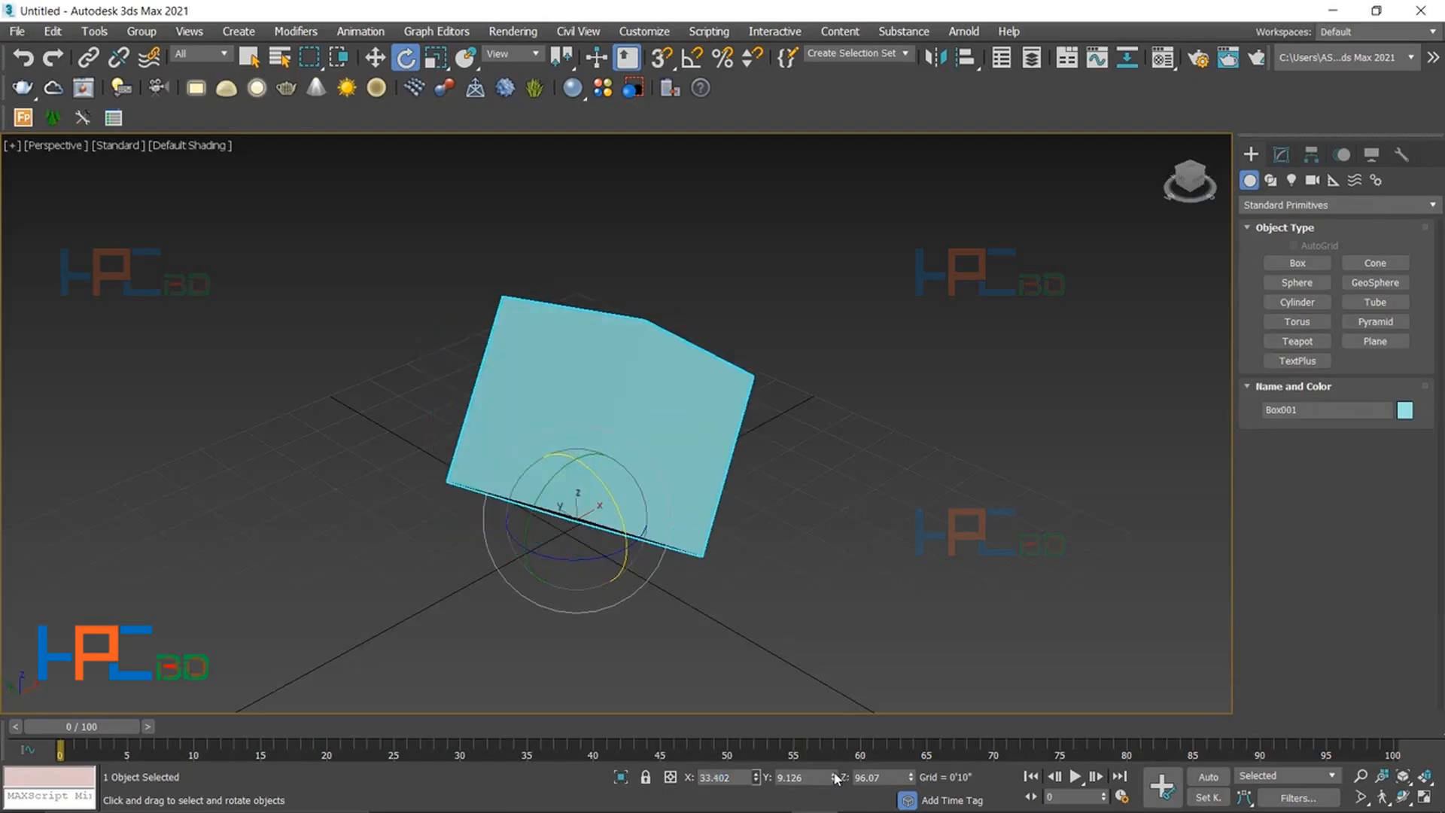
- Adjust the box's Y rotation value to about -0.67 degrees and its Z rotation value to about -234.7 degrees
drag(834, 773, 834, 774)
drag(831, 712, 748, 444)
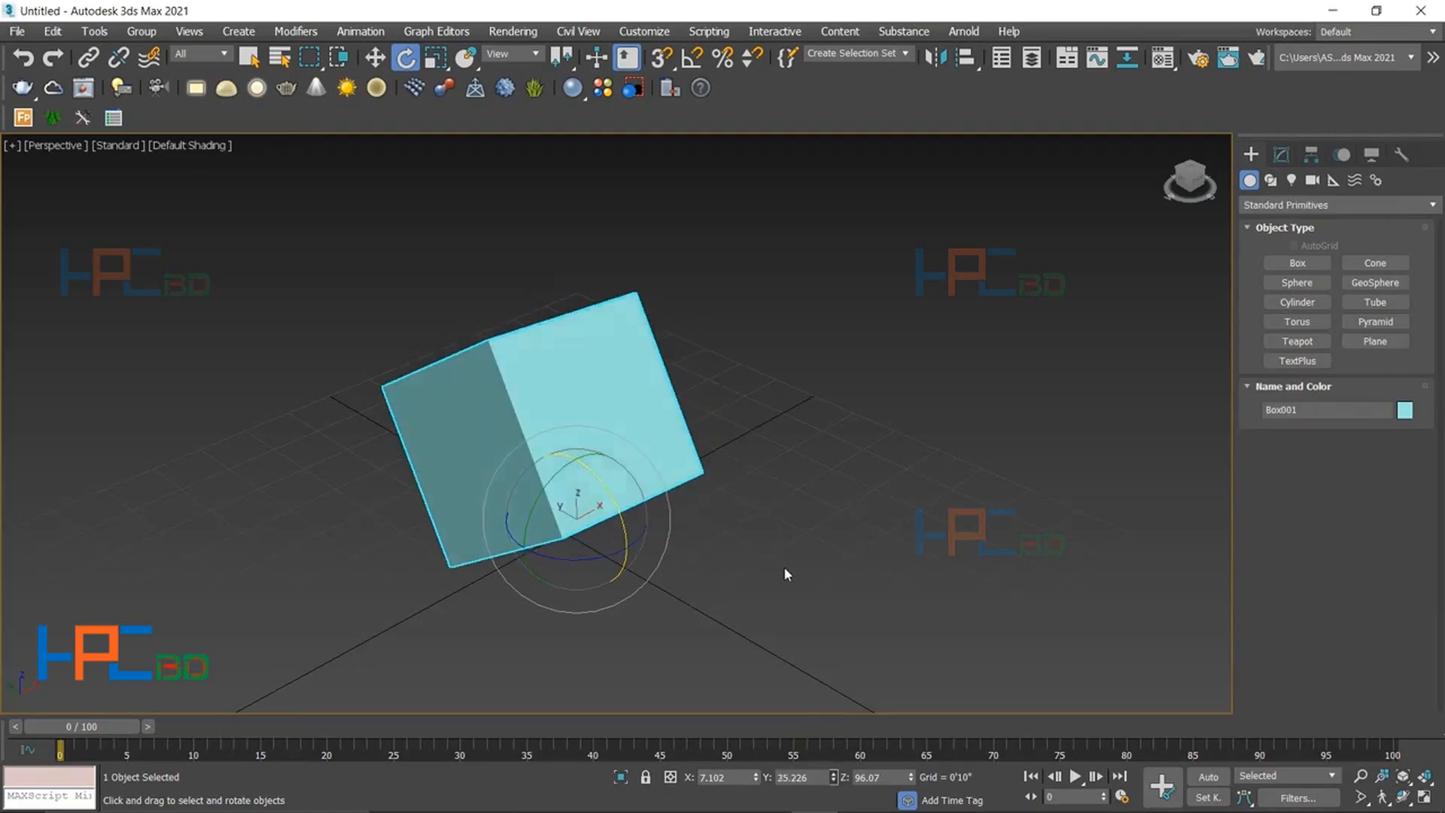
drag(851, 195, 896, 681)
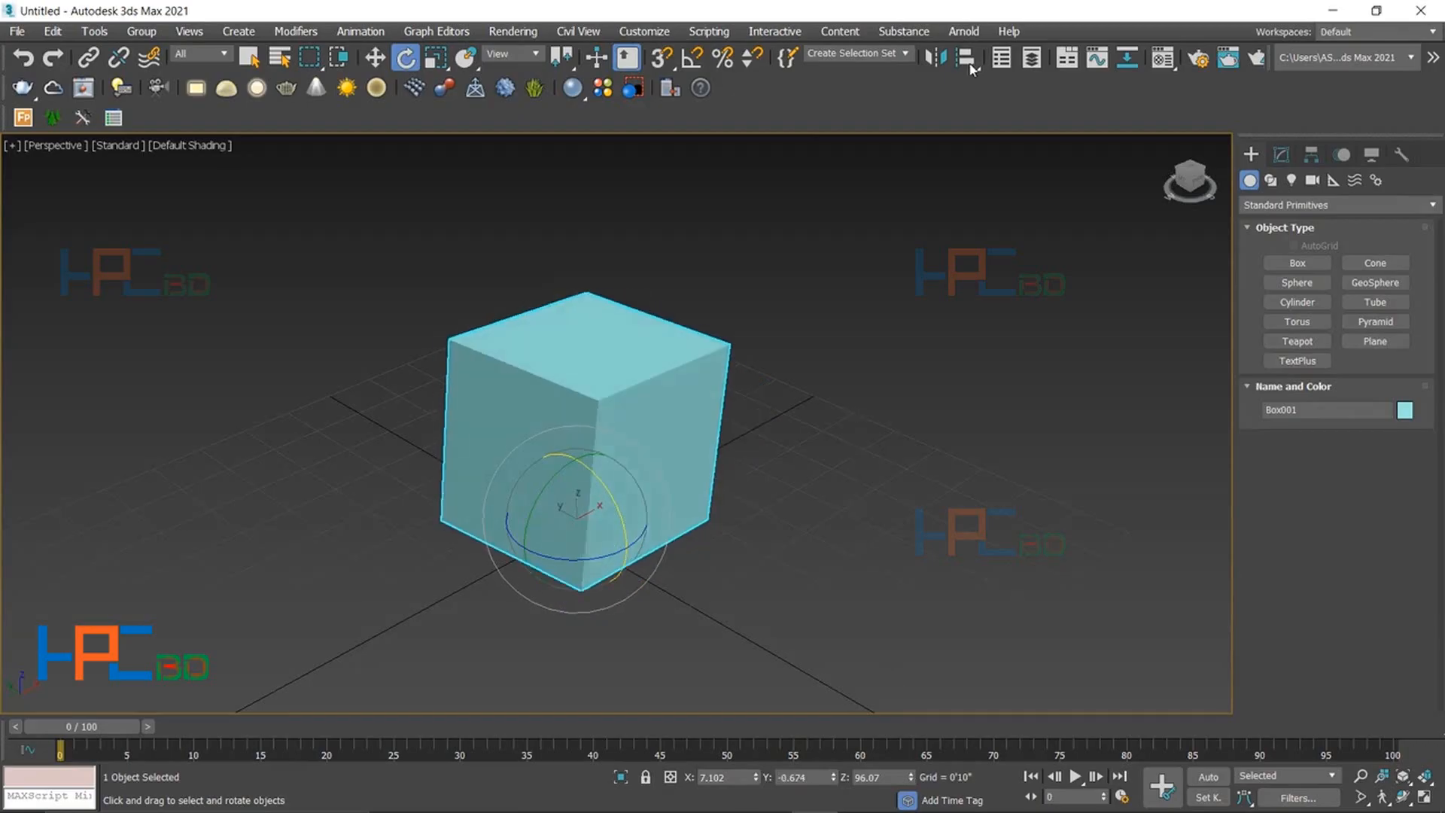
drag(969, 64, 898, 179)
drag(911, 614, 756, 784)
- Reset the box's X, Y and Z rotation values to 0
right_click(756, 783)
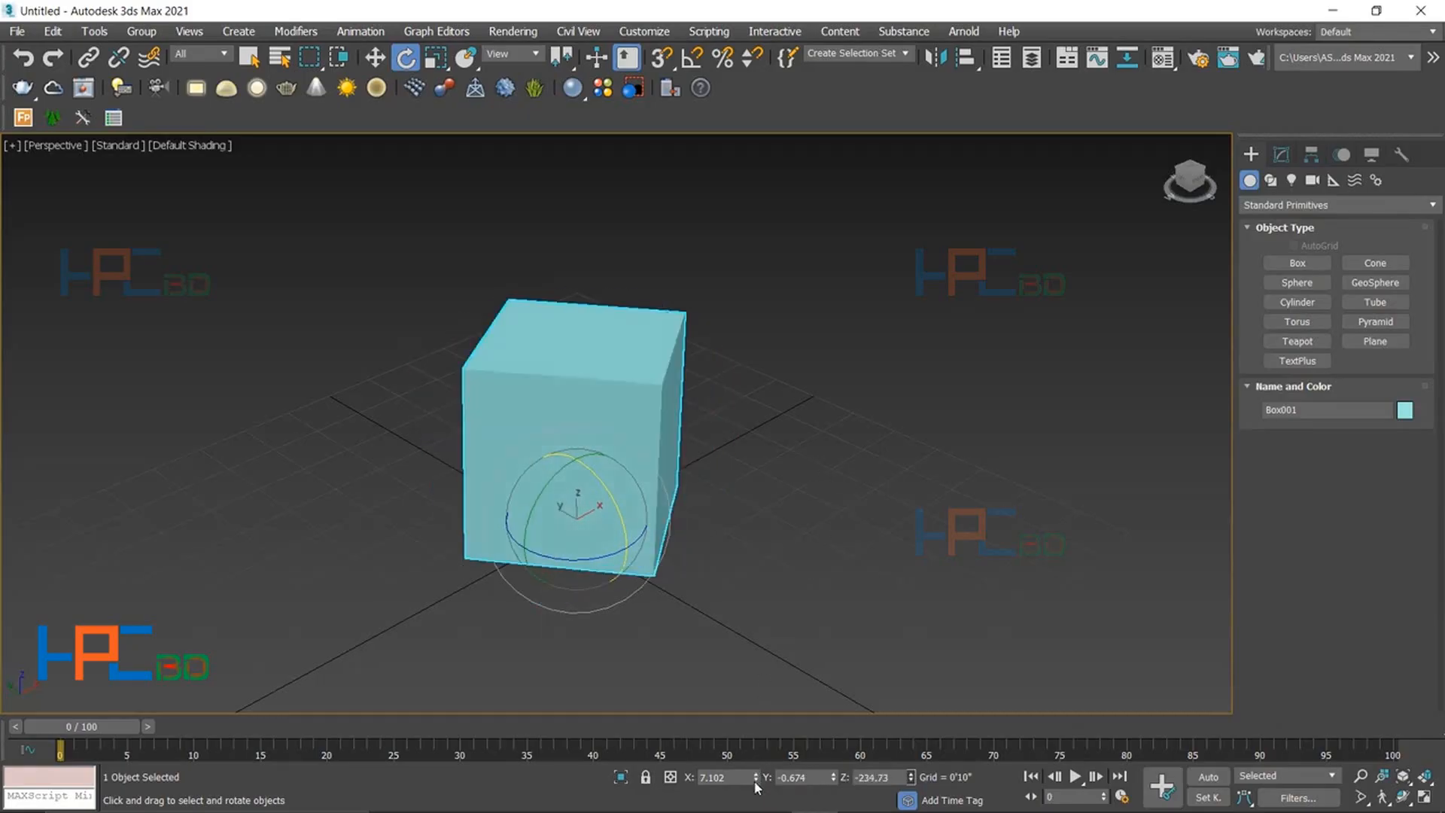
right_click(832, 777)
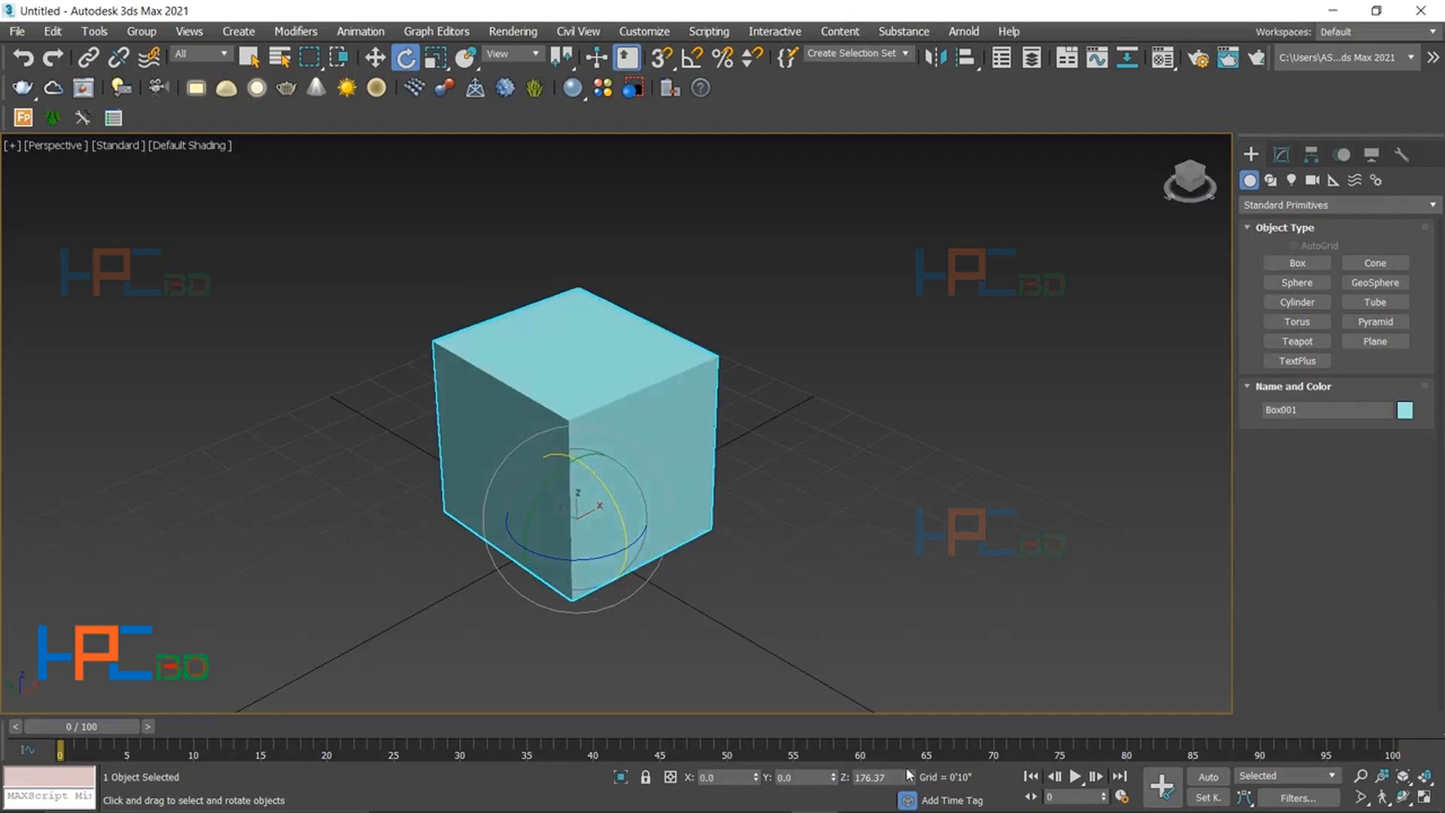
right_click(910, 777)
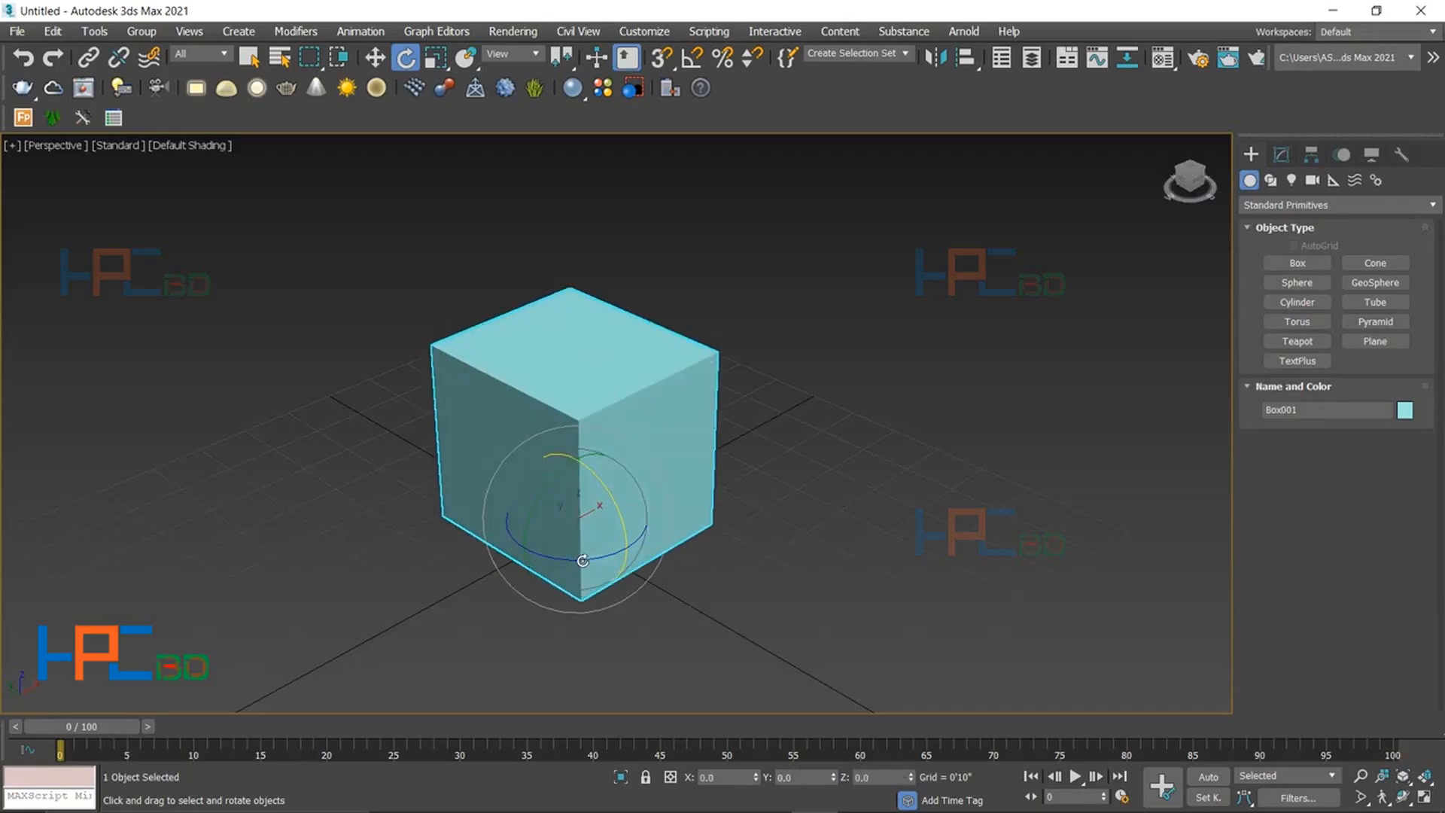
- Rotate the box around several axes with the rotation gizmo to about X -71.0, Y -13.6 and Z -21.1 degrees
drag(583, 561, 629, 458)
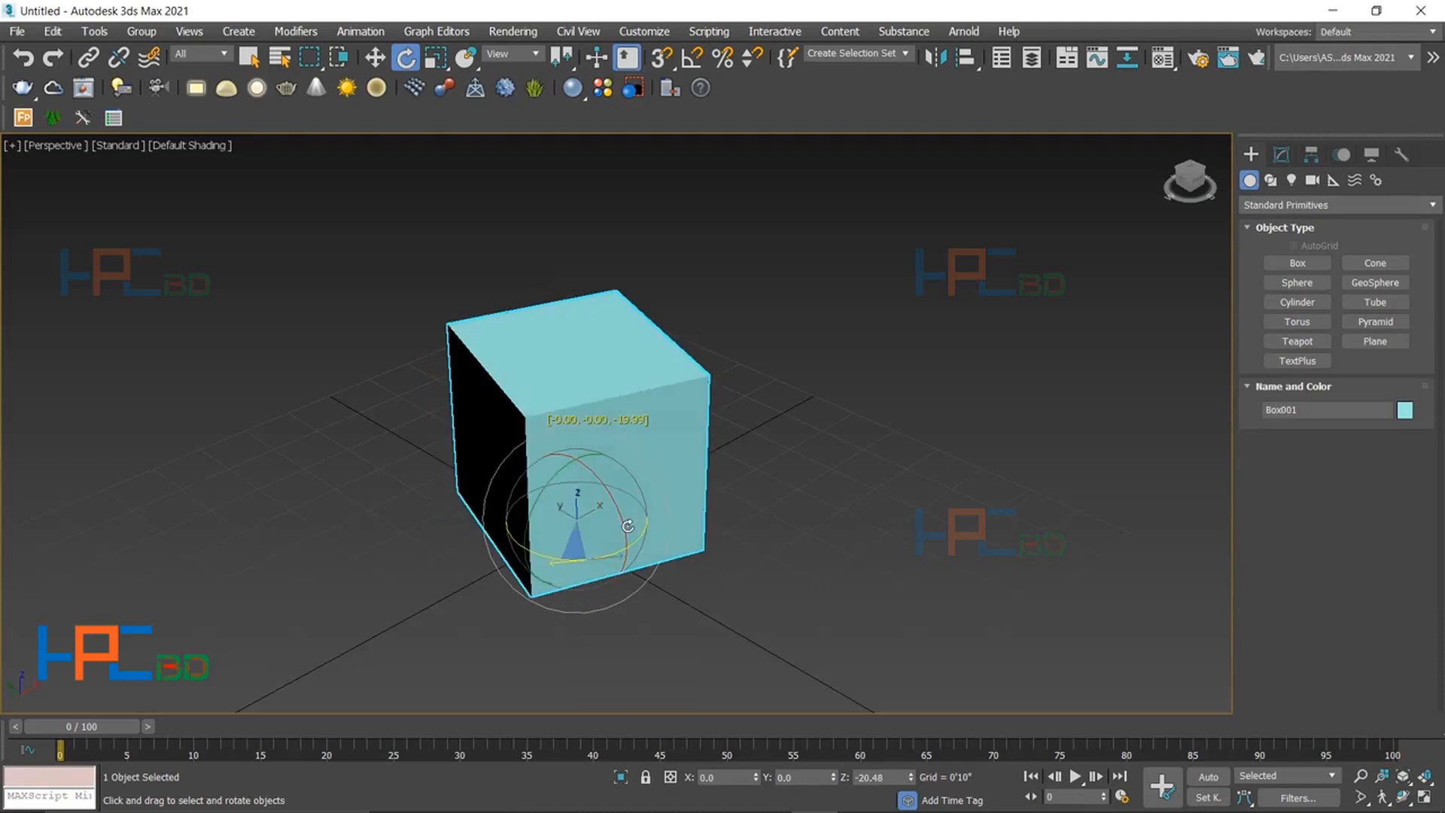
drag(628, 527, 558, 368)
drag(738, 554, 662, 447)
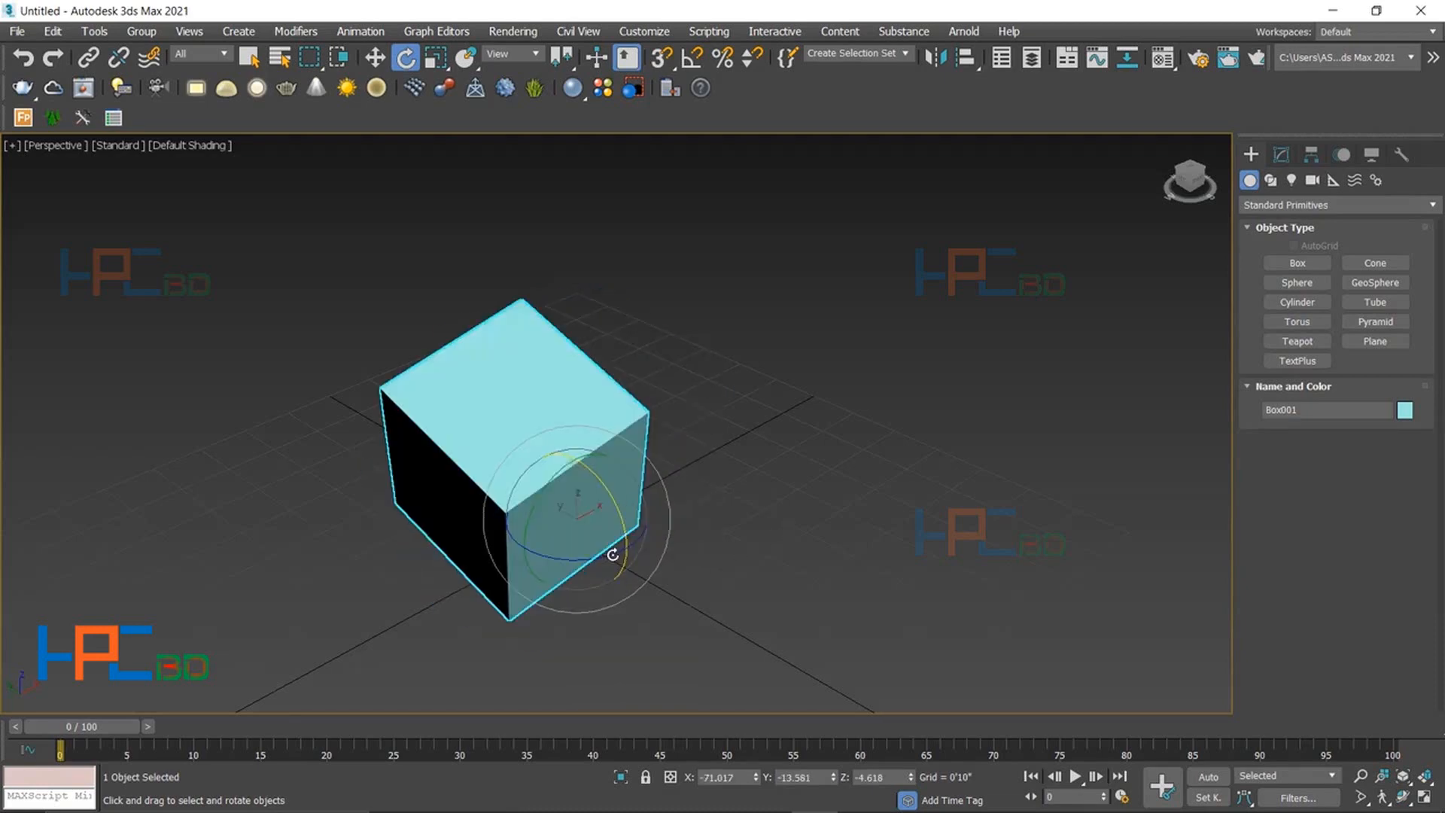
drag(519, 558, 758, 786)
- Return the tilted box to upright by setting its X, Y and Z rotation values back to 0
right_click(697, 413)
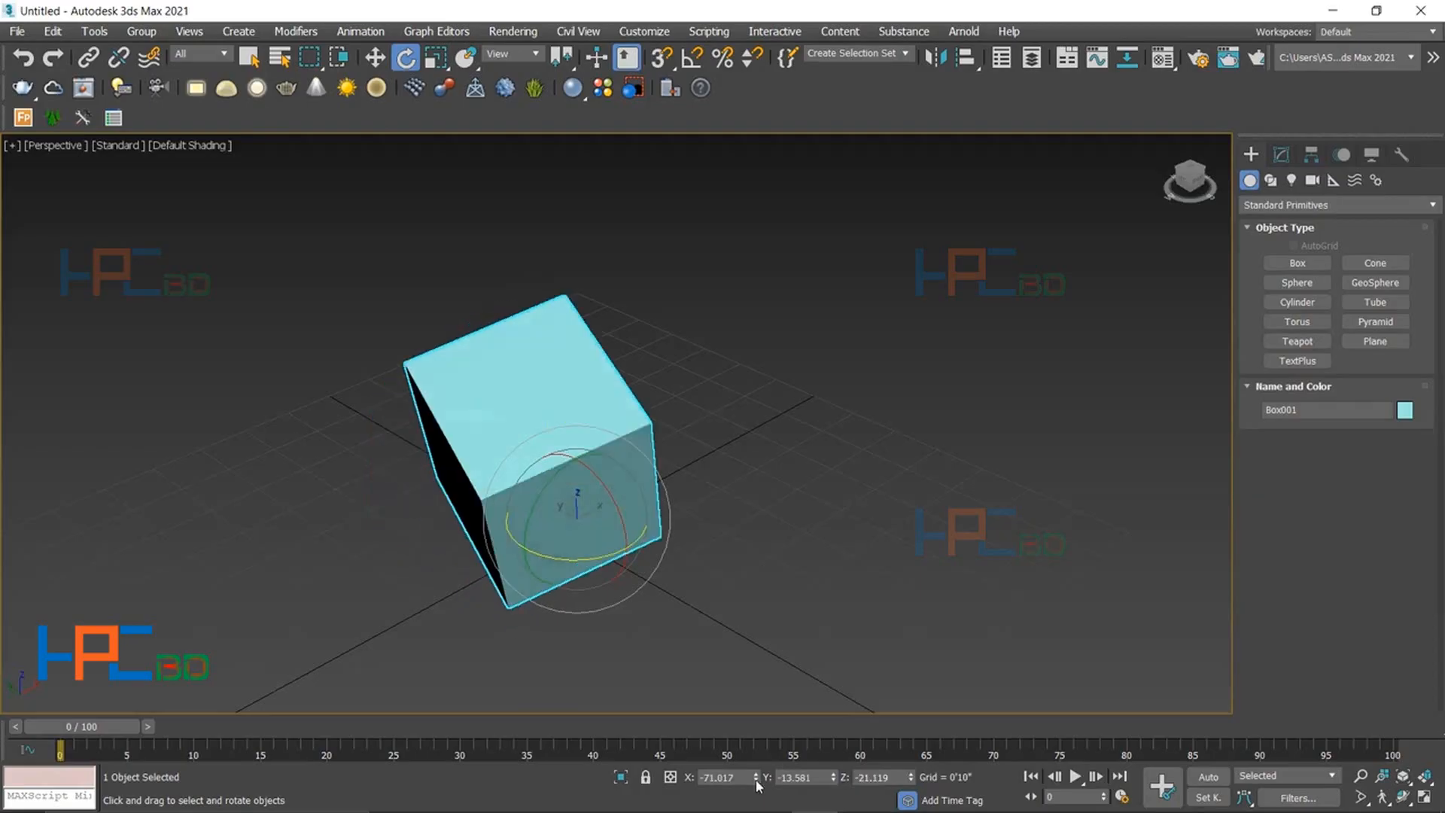
double_click(703, 779)
text(0)
key(Return)
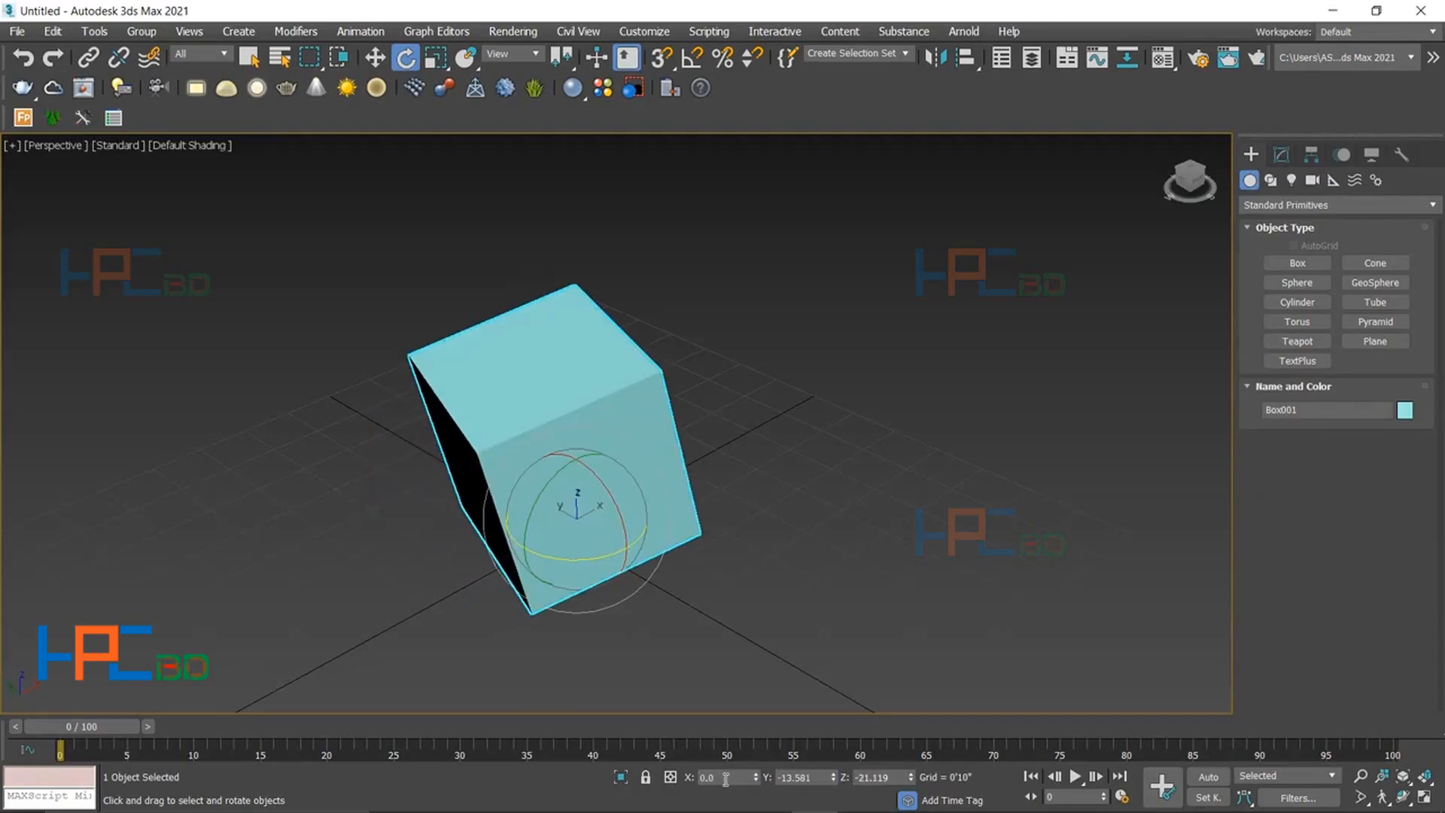
right_click(836, 779)
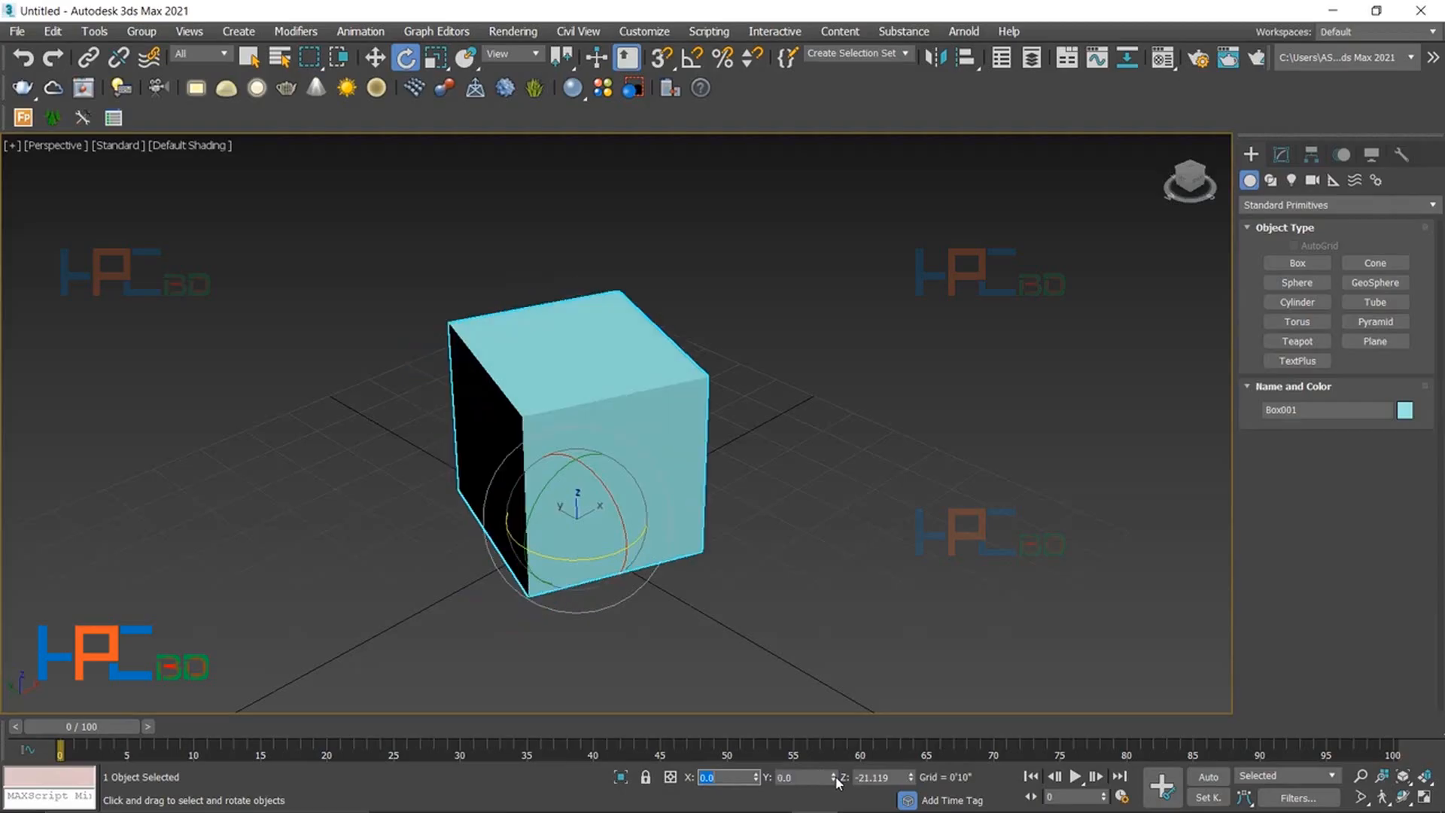
right_click(911, 780)
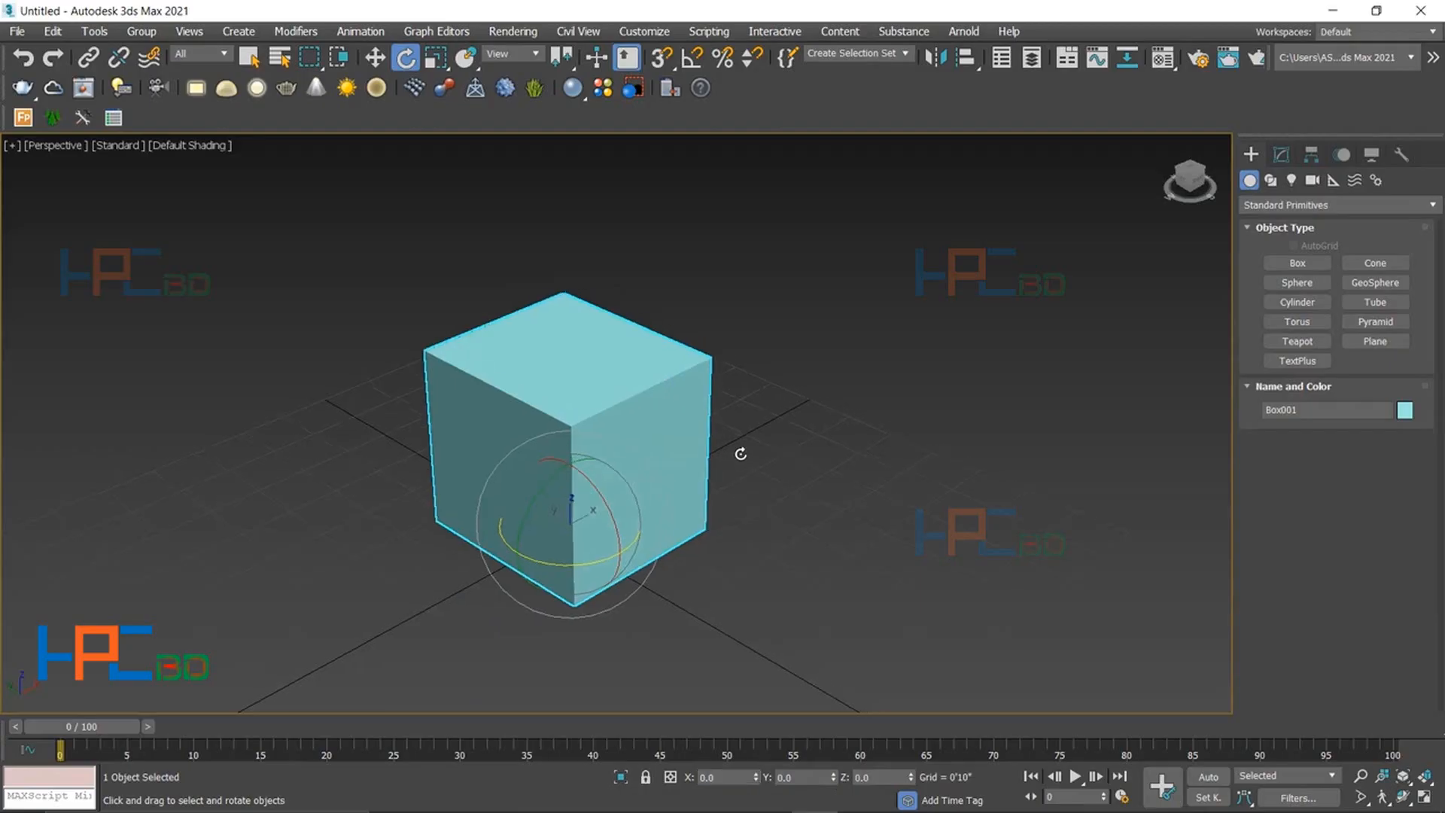
- Open the Rotate Transform Type-In dialog for the box
middle_drag(739, 452, 611, 465)
key(shift+z)
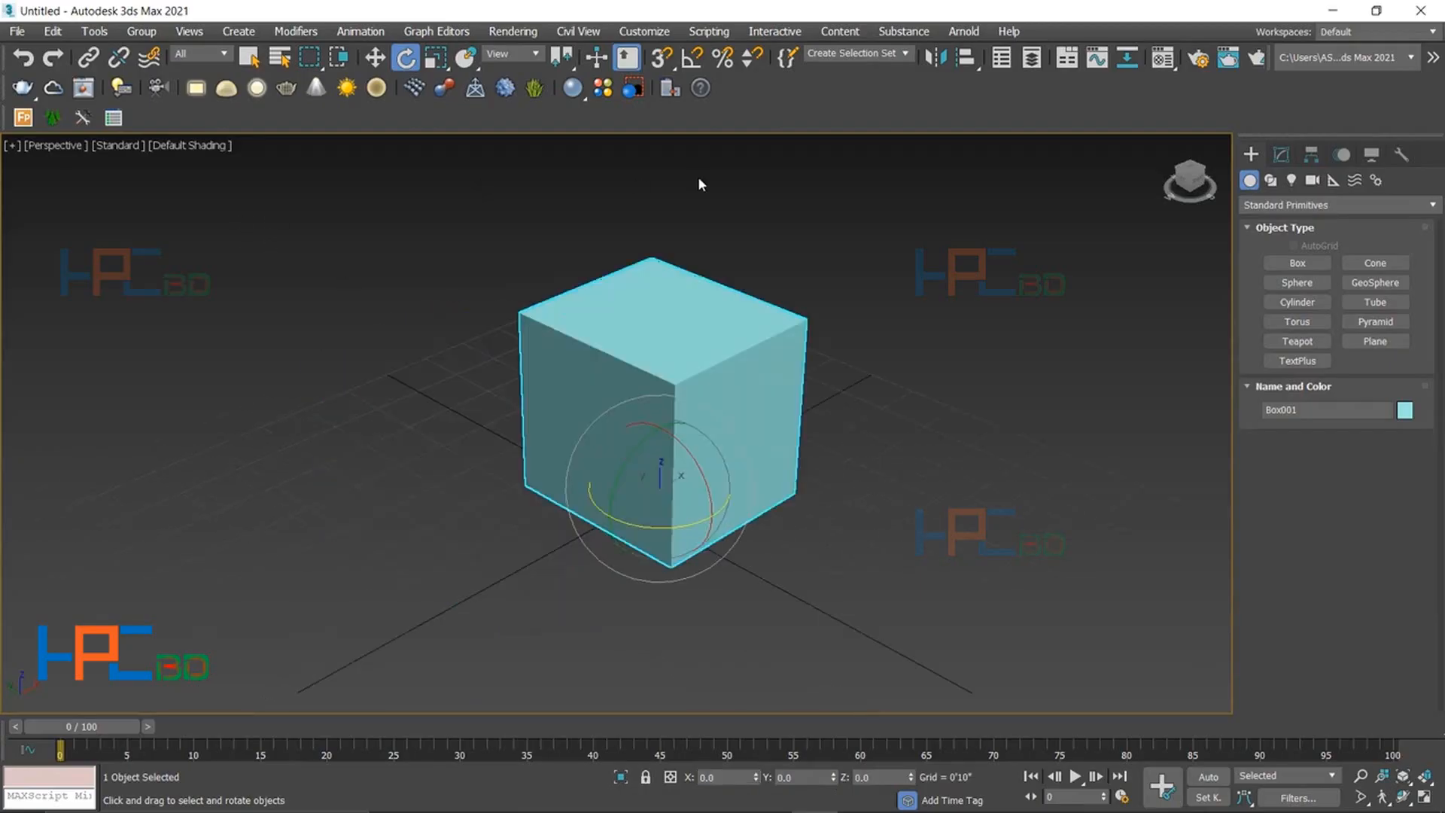
key(shift+z)
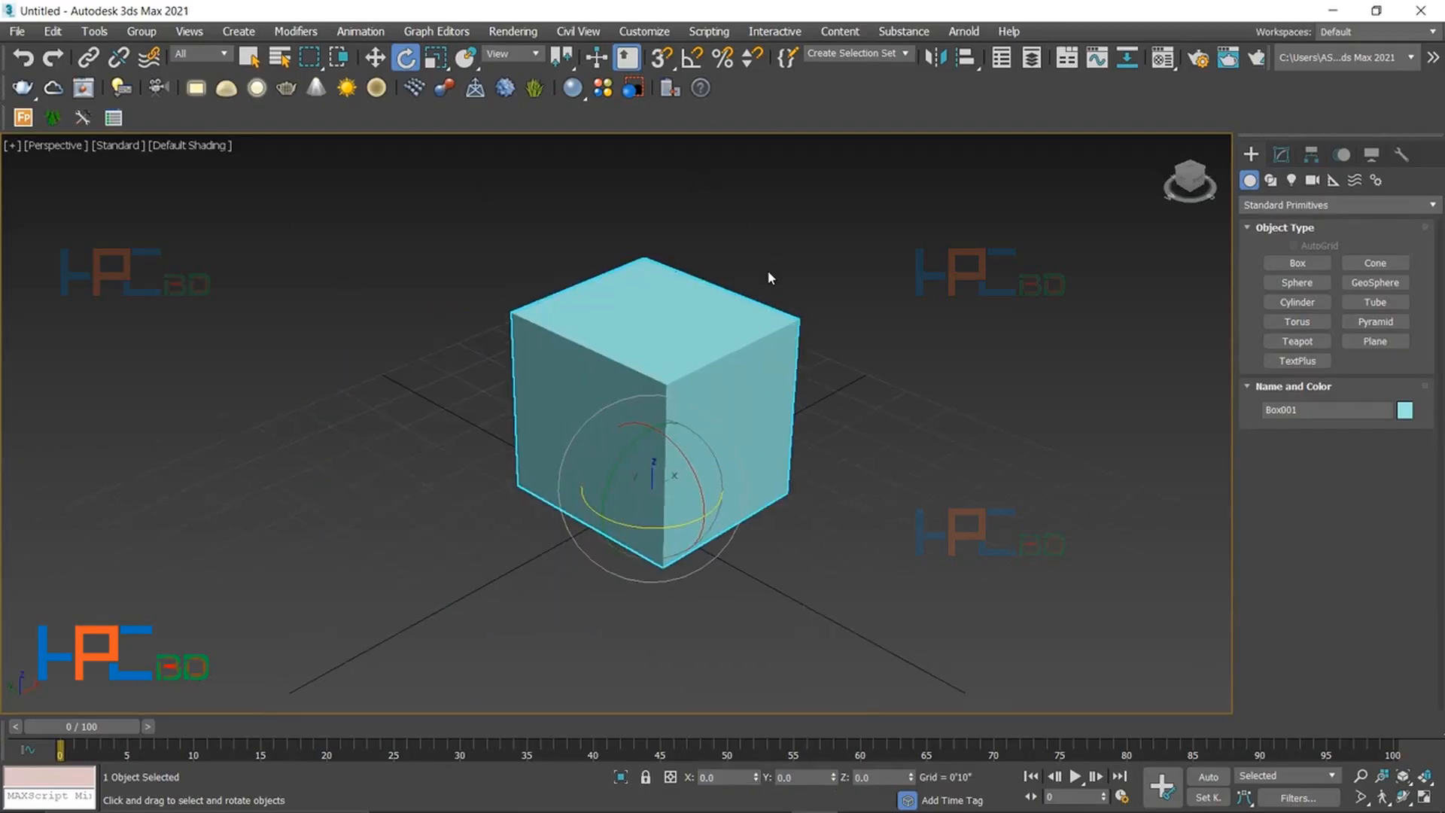
key(shift+z)
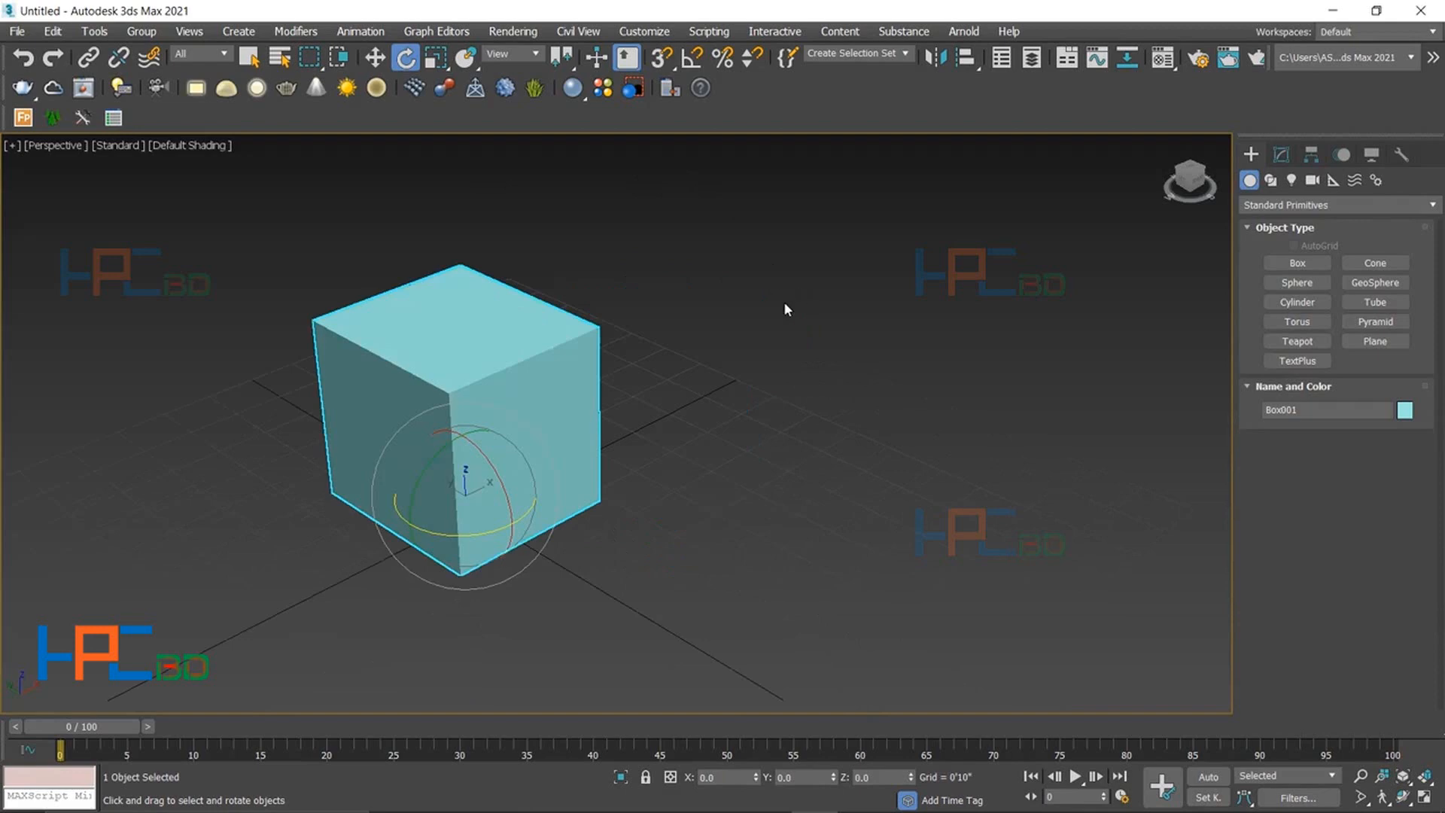
right_click(784, 305)
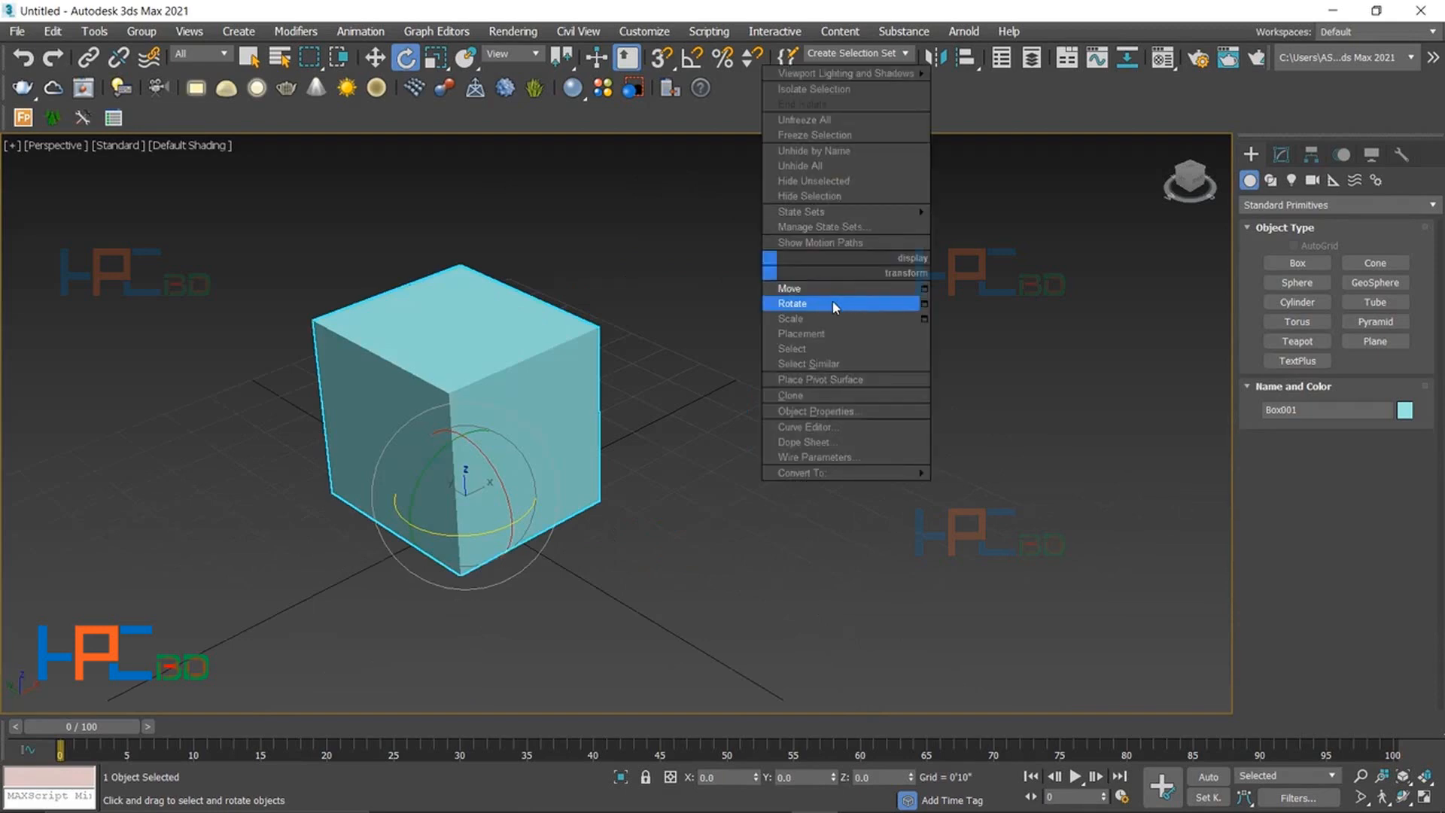
click(925, 305)
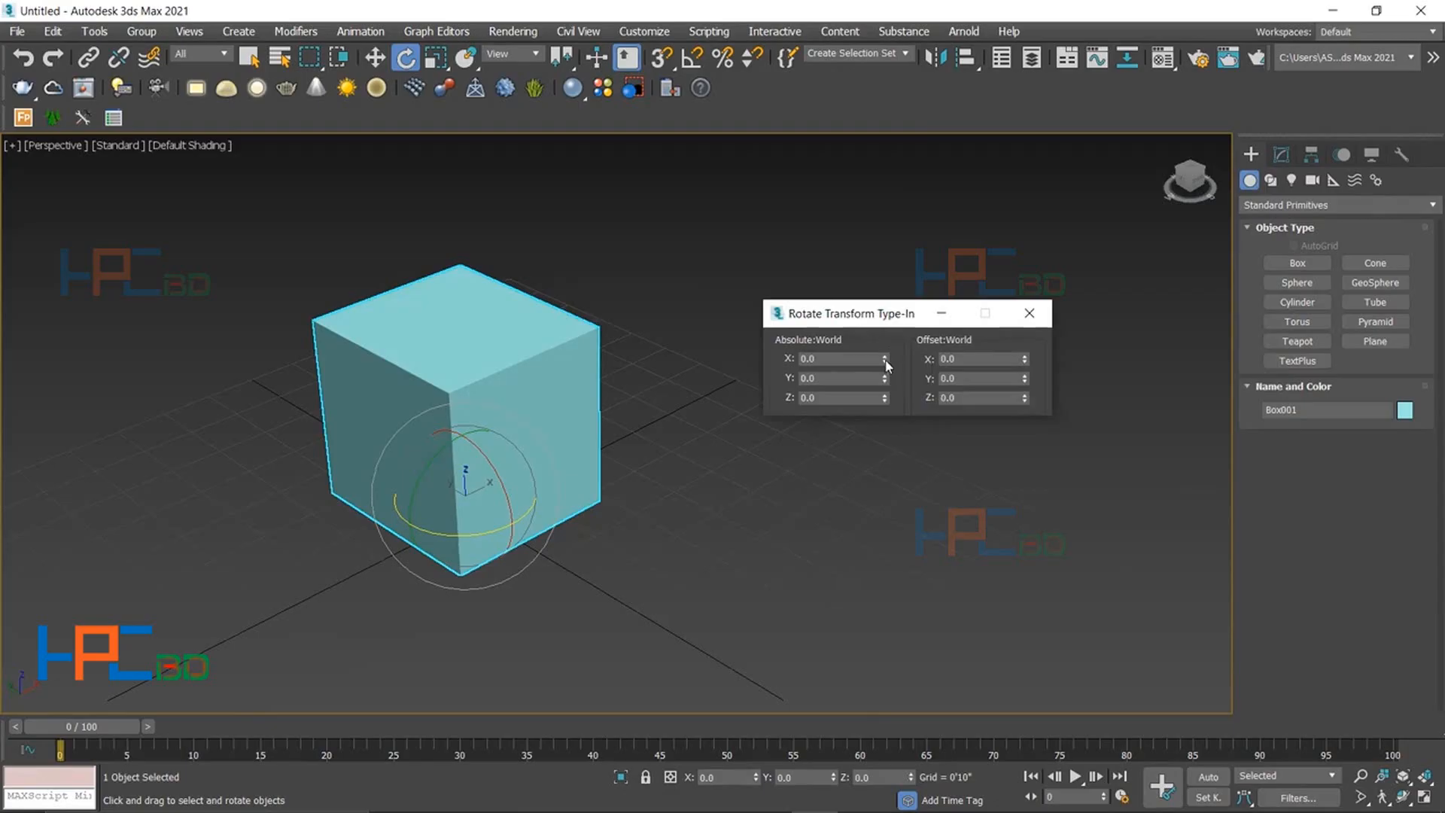
- Adjust the box's absolute world rotation to X -71.5 and Y 281.7 degrees in the Rotate Transform Type-In dialog
mouse_move(886, 367)
mouse_down()
mouse_move(878, 258)
mouse_move(858, 600)
mouse_move(852, 166)
mouse_move(836, 620)
mouse_move(895, 399)
mouse_move(890, 339)
mouse_up()
drag(871, 290, 878, 60)
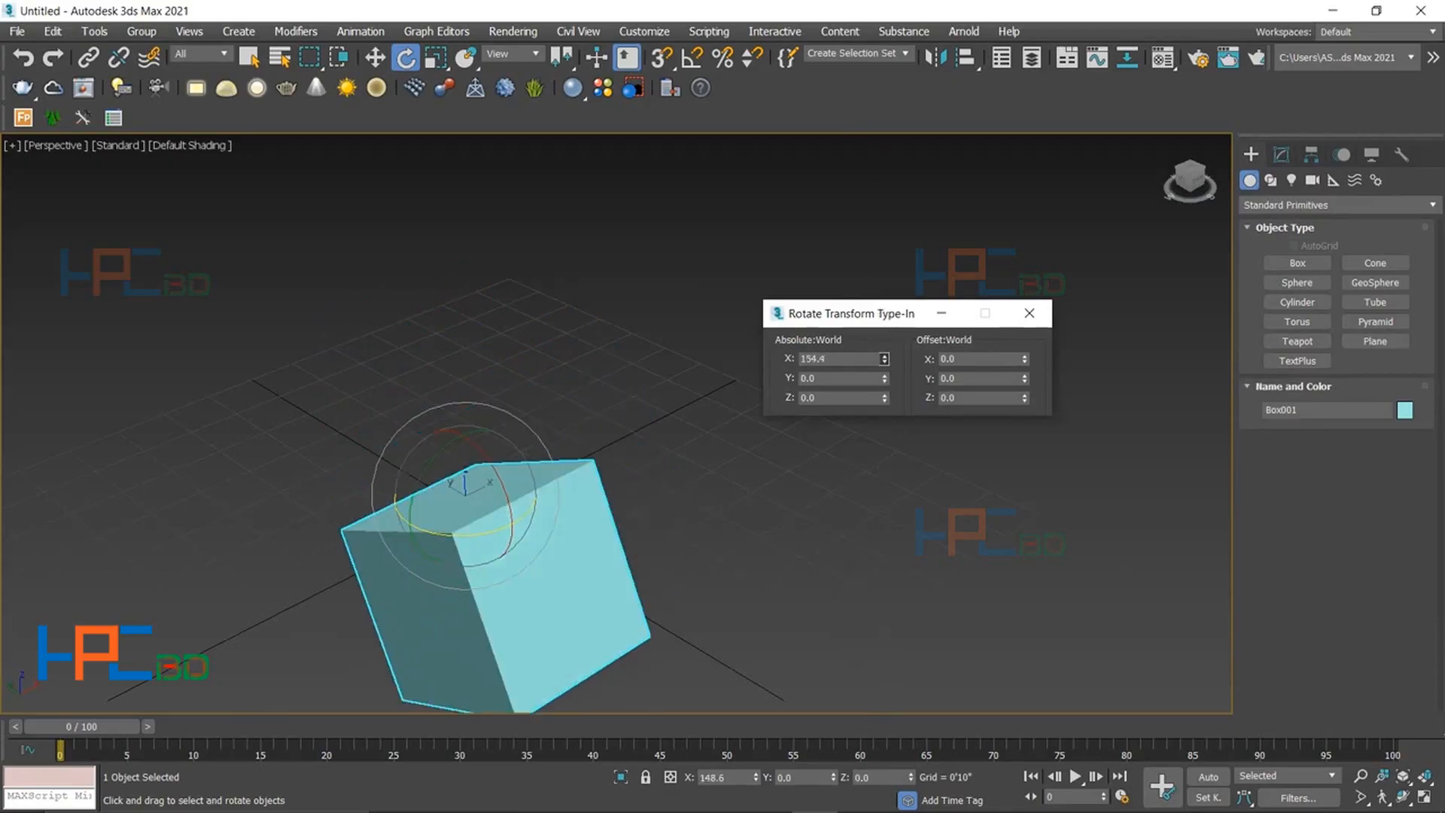
drag(885, 379, 1058, 612)
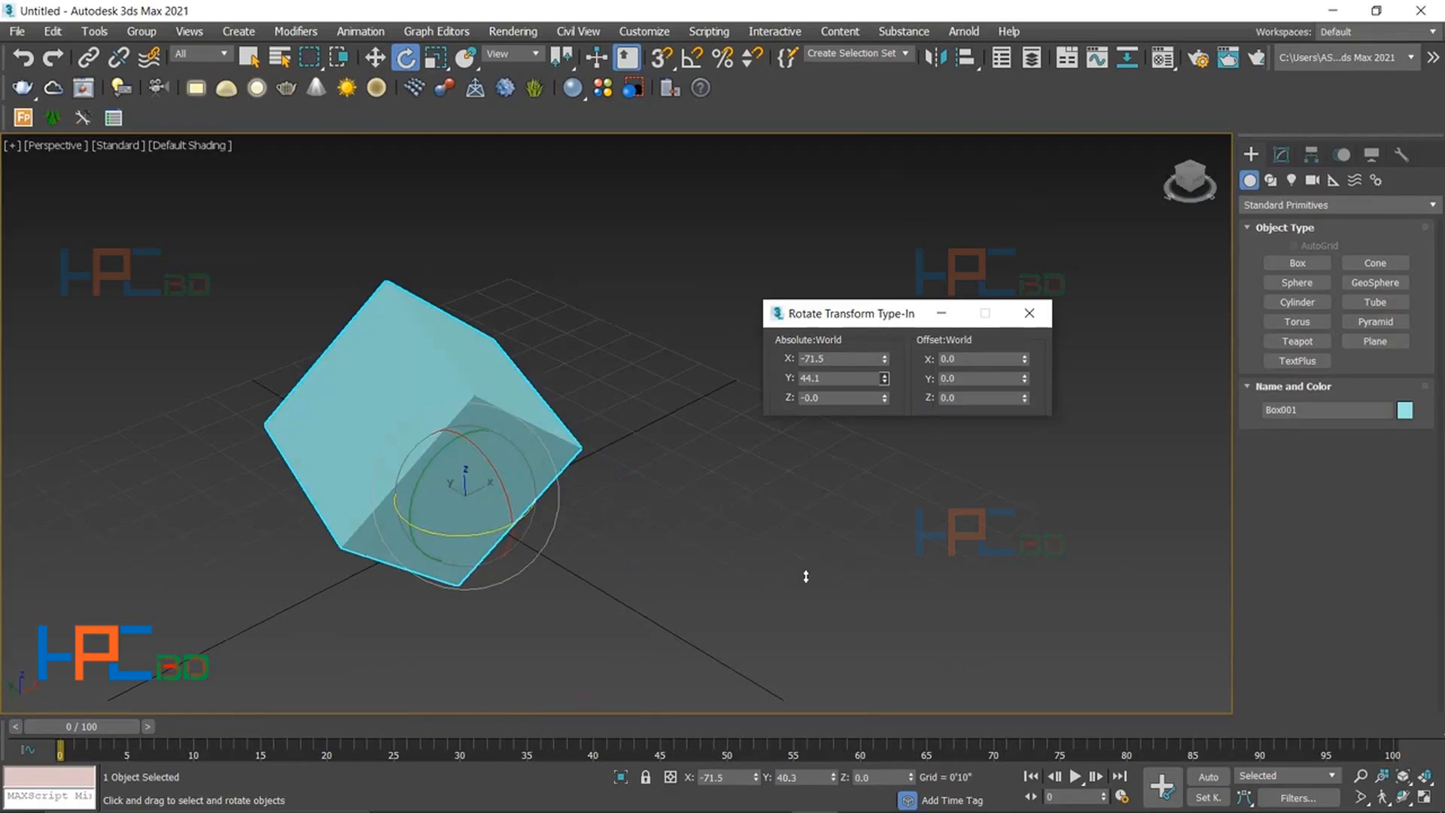
drag(806, 577, 755, 181)
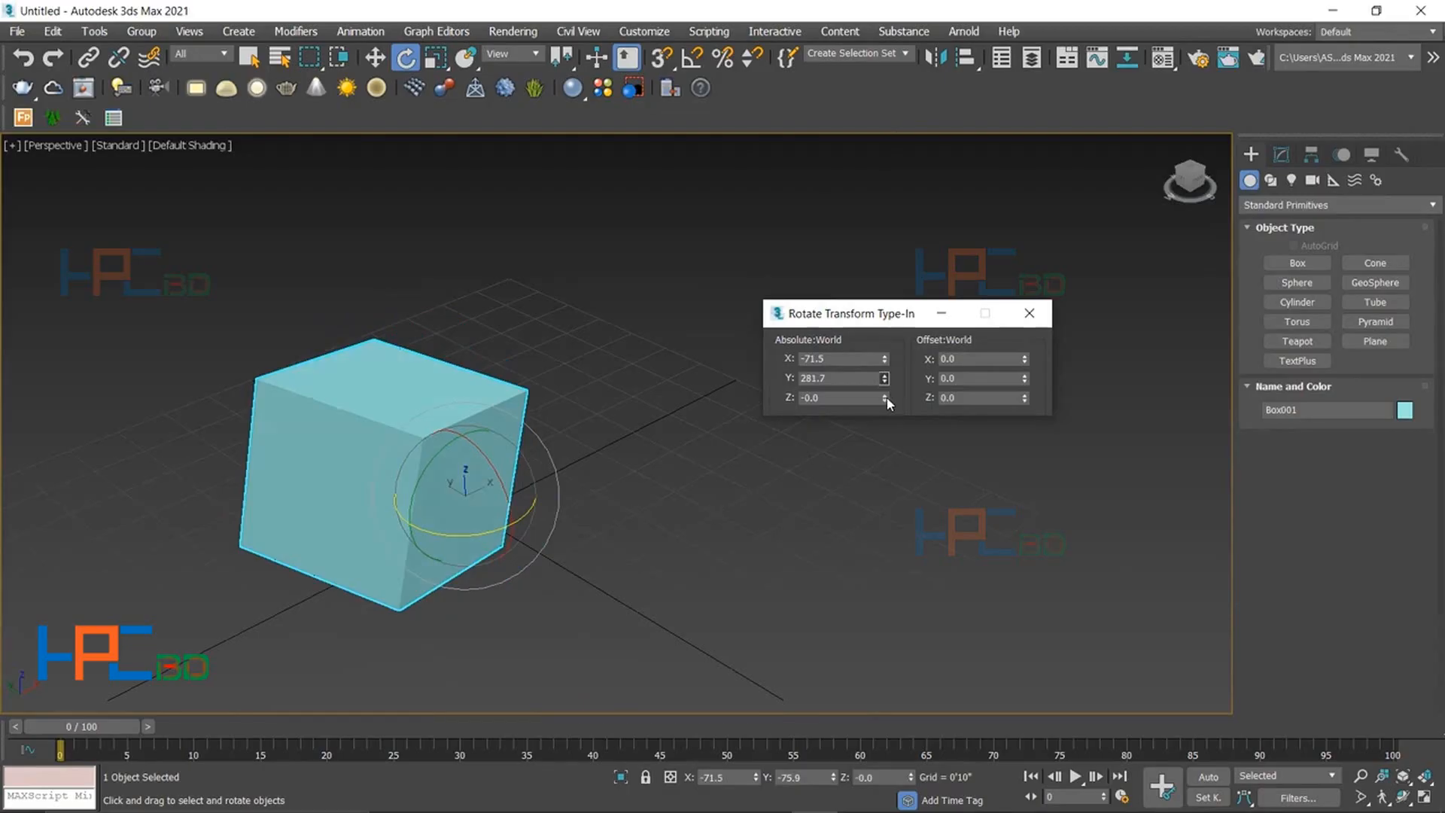
- Adjust the box's absolute world Z rotation through several turns to 4.8 degrees
drag(887, 399, 634, 343)
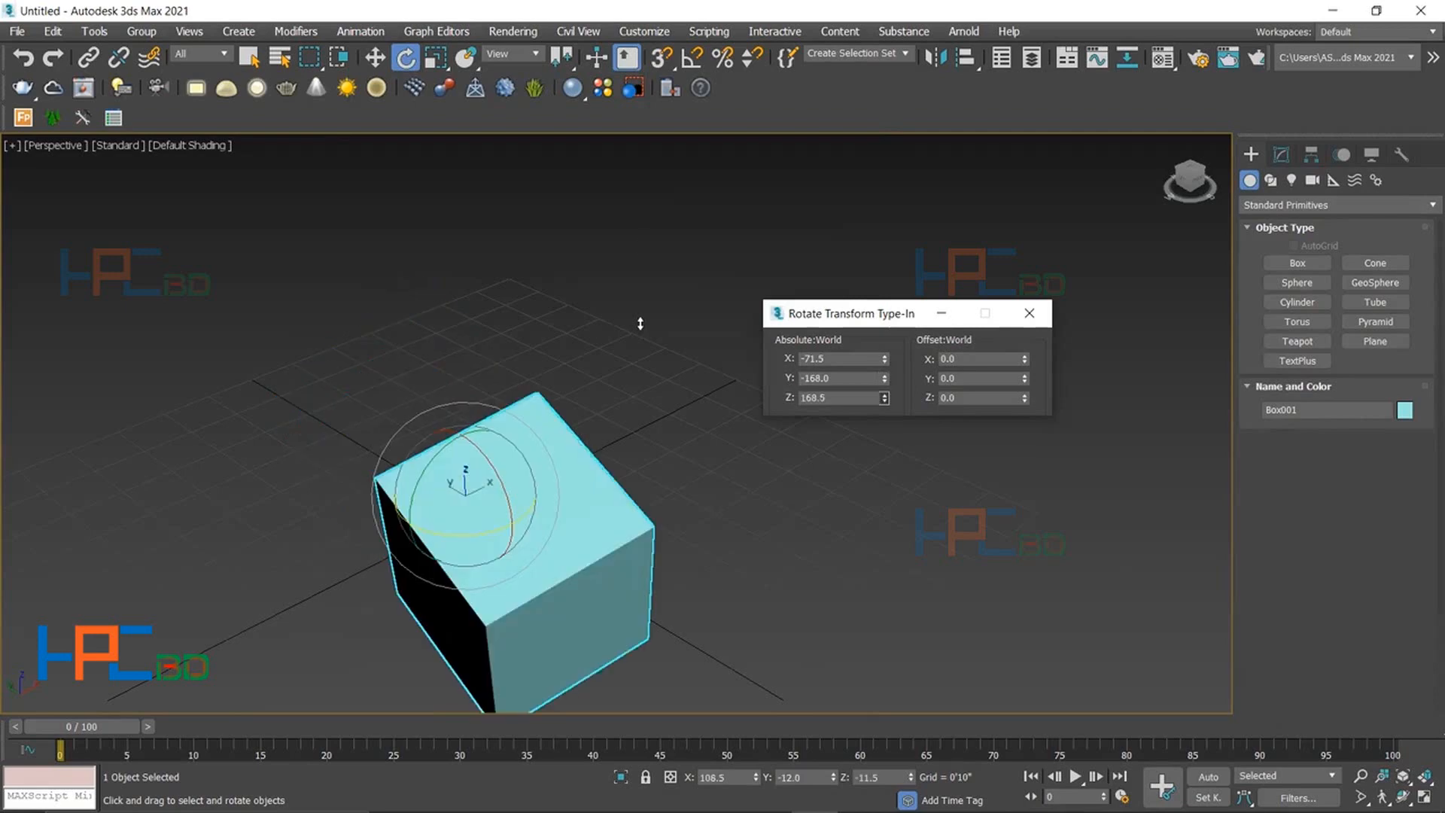
drag(640, 323, 807, 301)
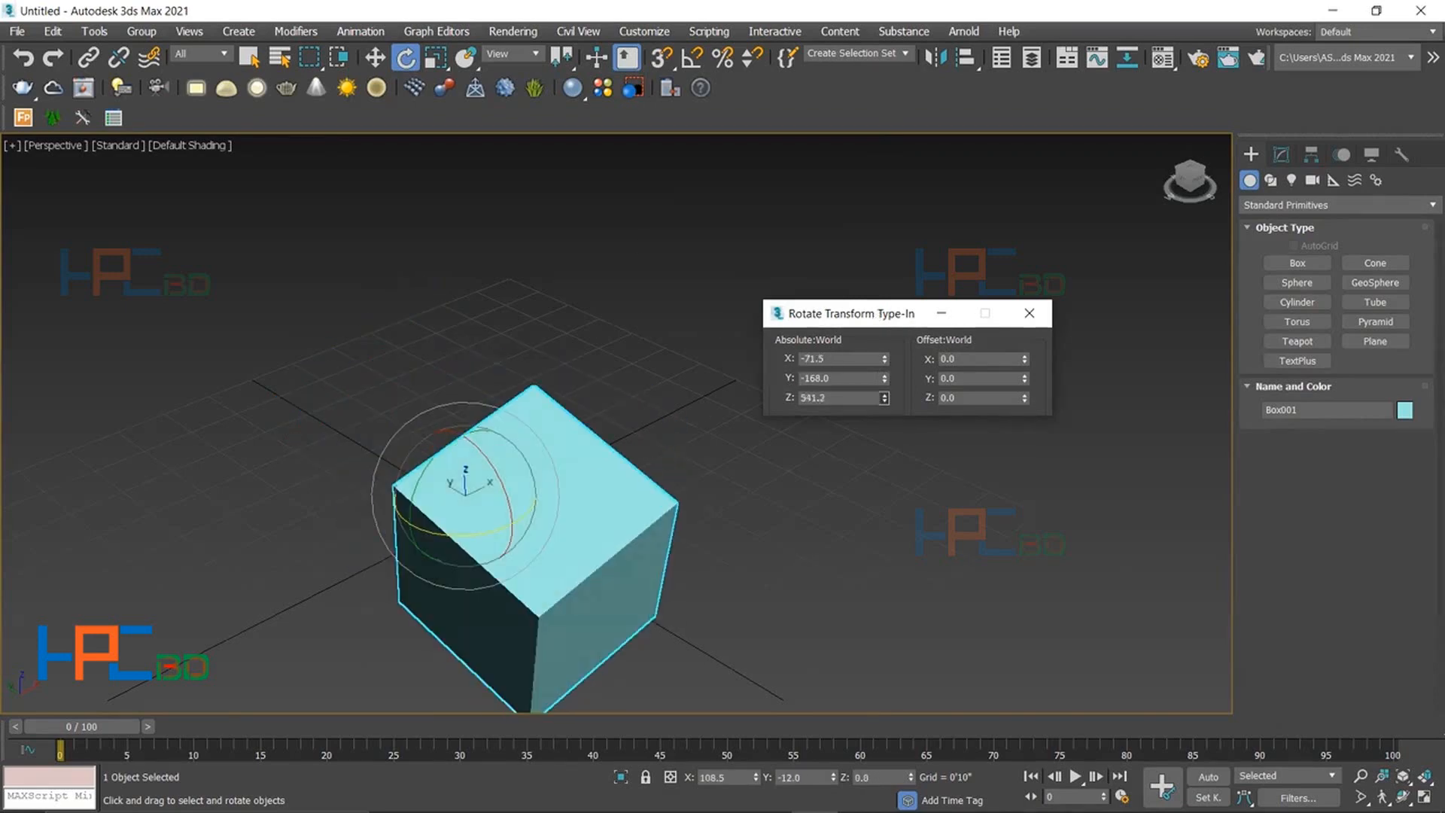
drag(885, 397, 787, 379)
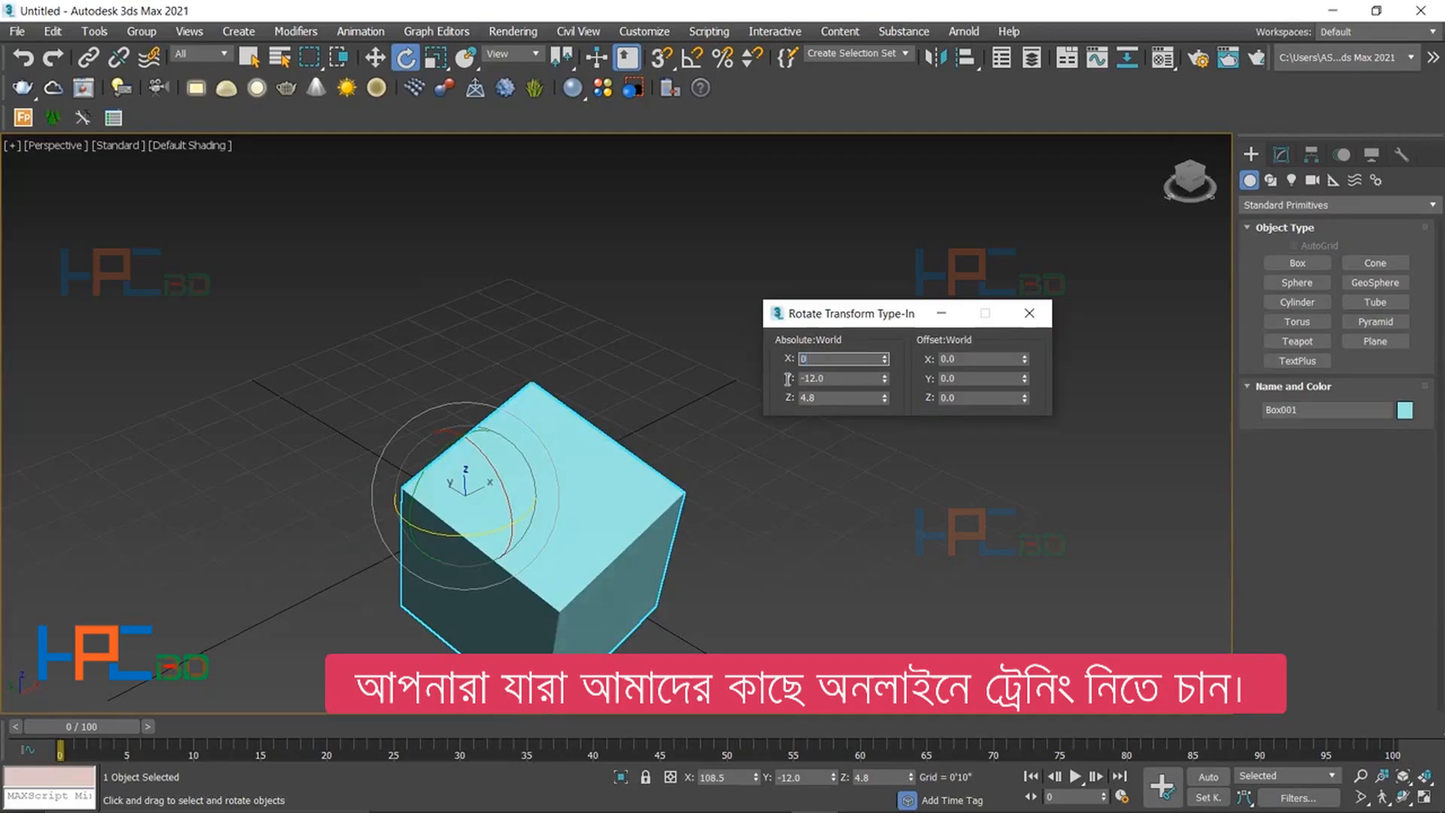
- Set the box's absolute world X, Y and Z rotations to 0 and close the Rotate Transform Type-In dialog
key(Return)
key(Tab)
text(0)
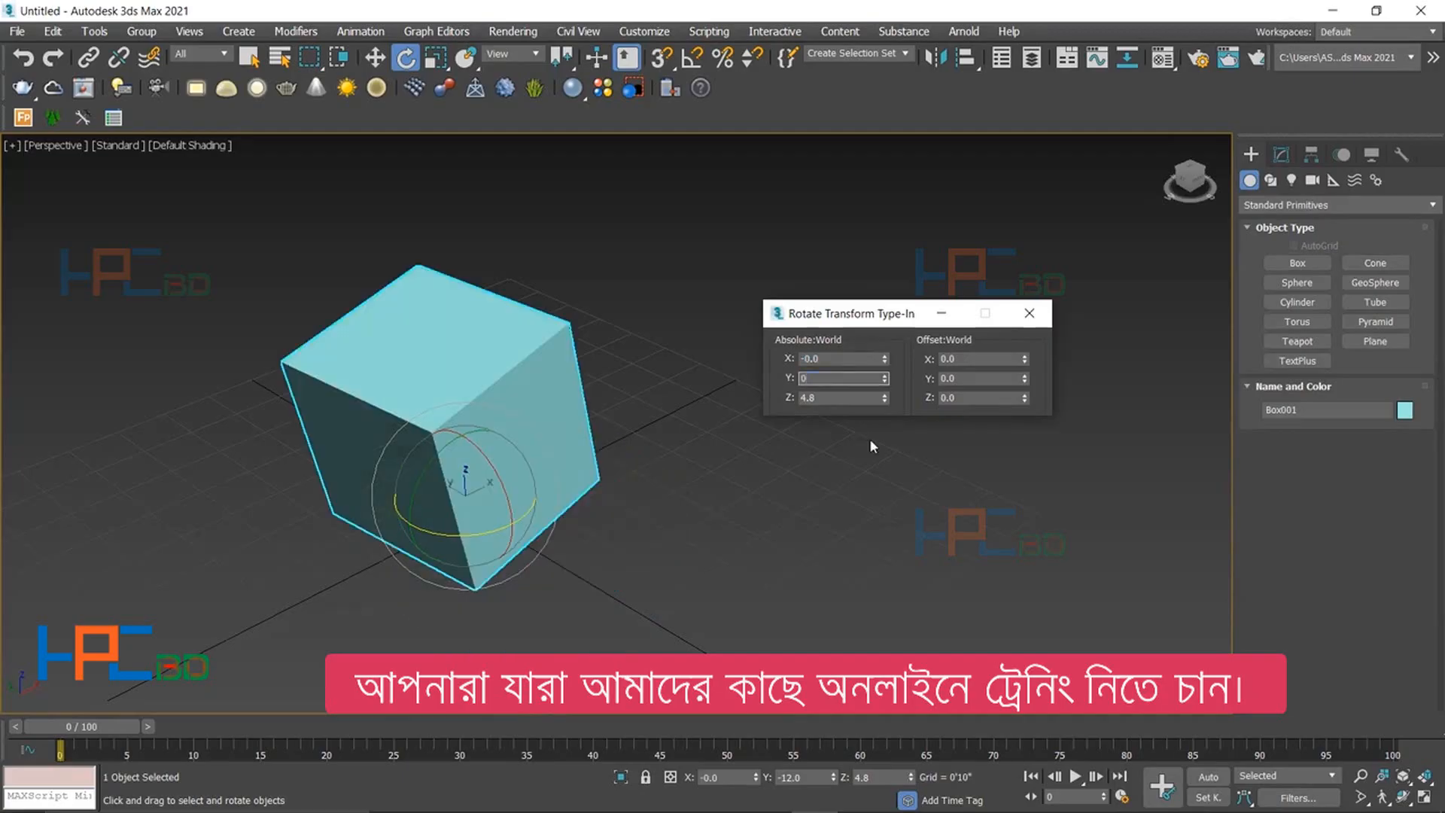
key(Return)
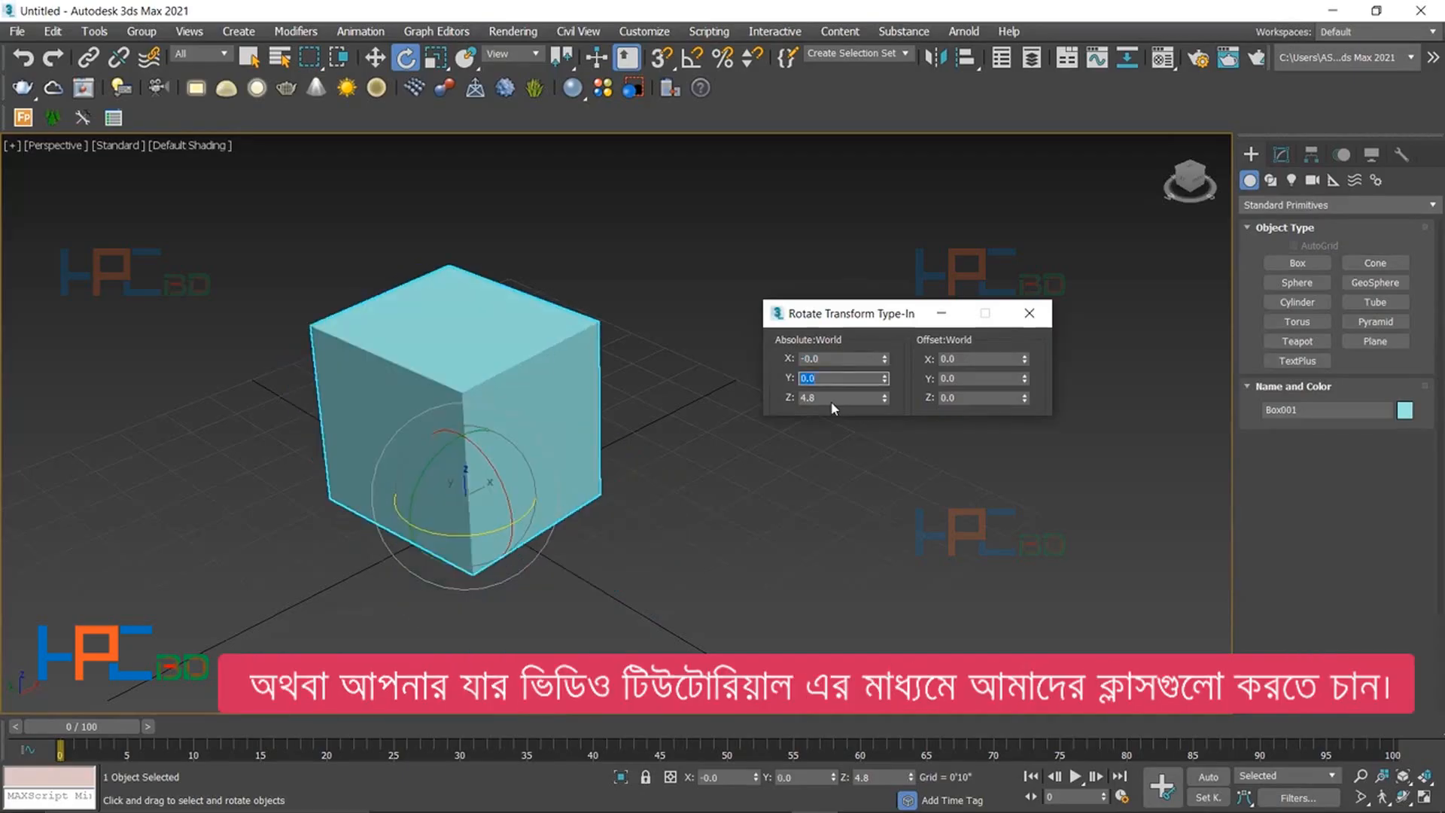
key(Tab)
text(0)
key(Return)
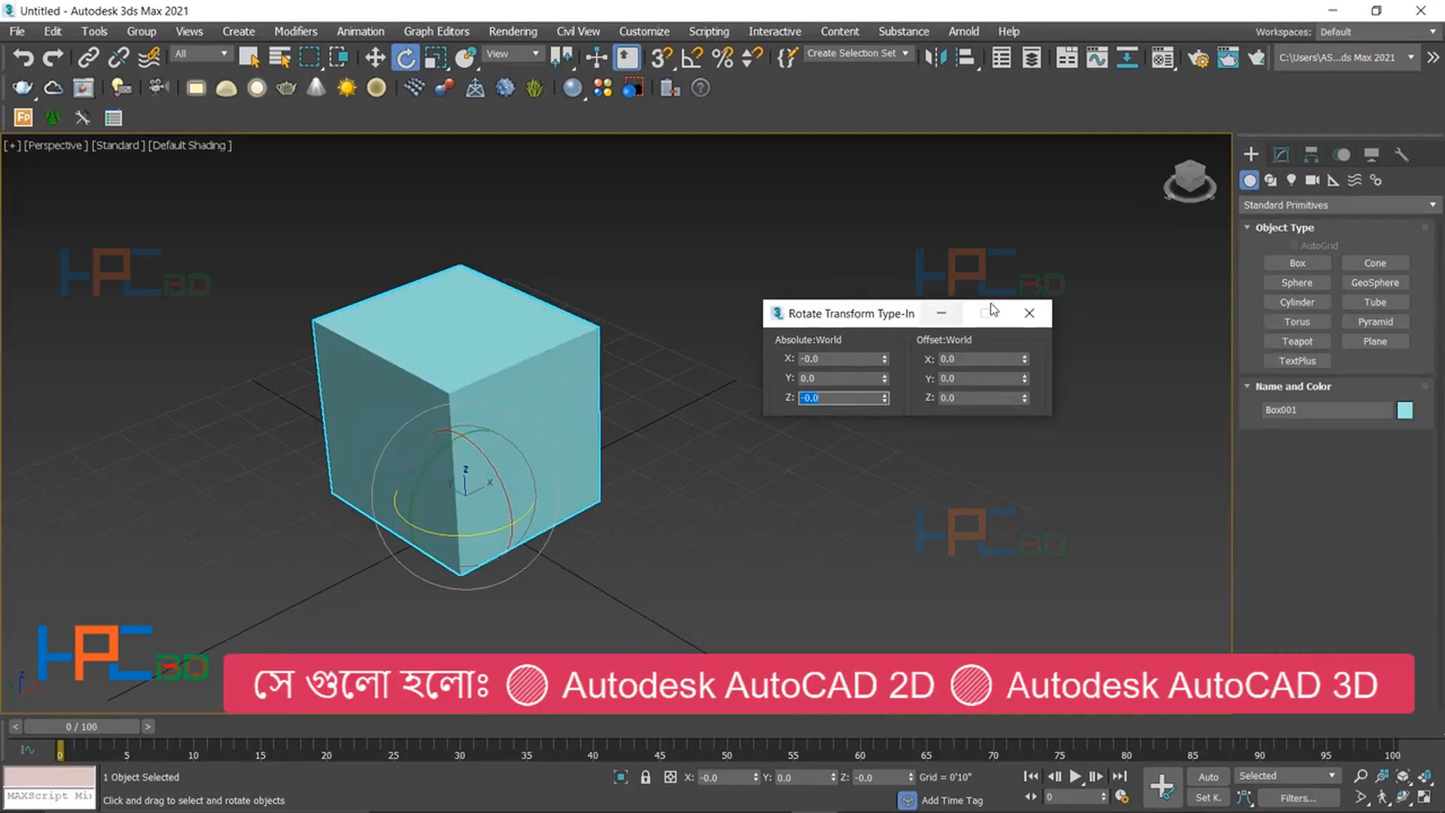
drag(992, 309, 956, 304)
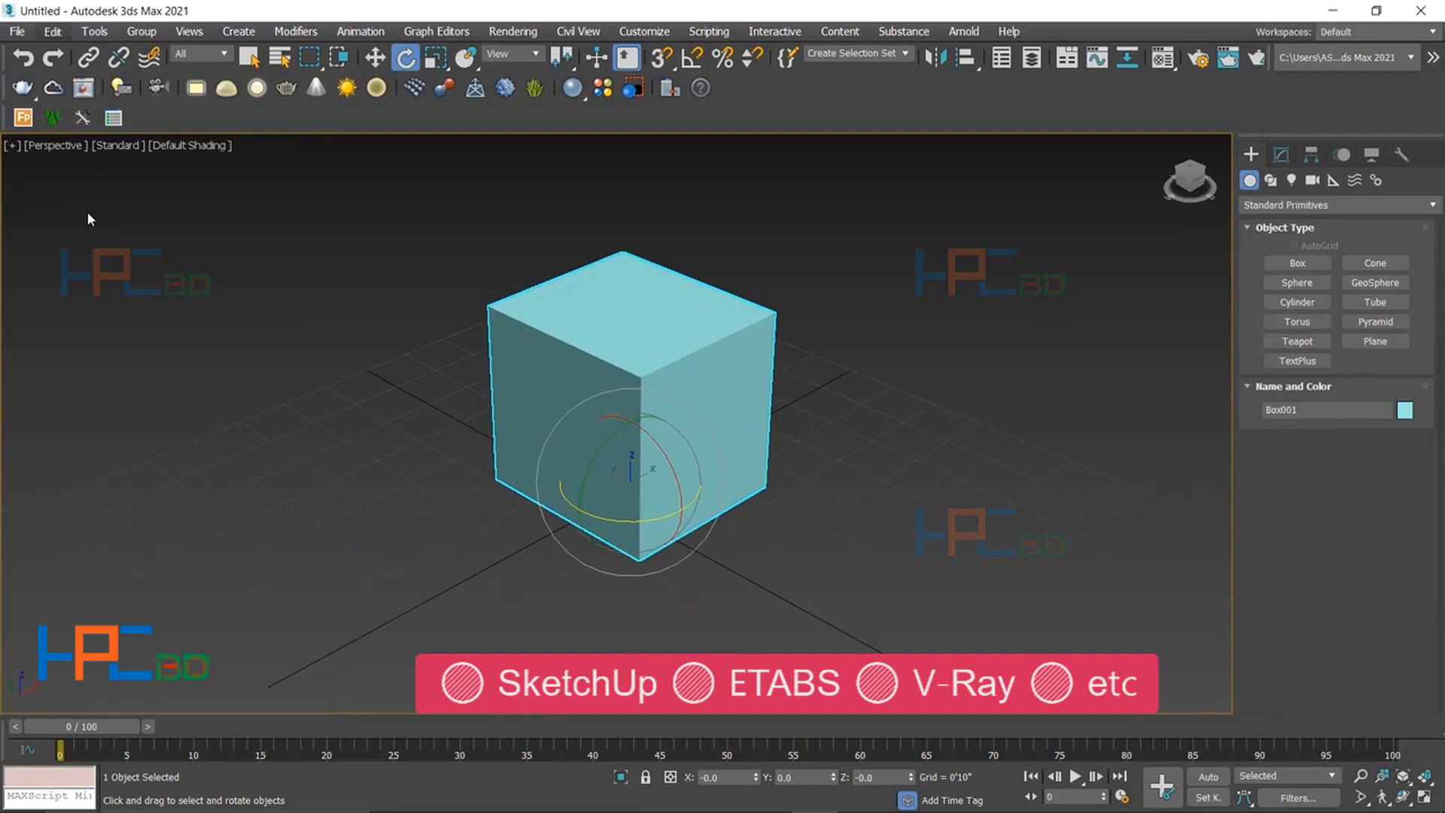
key(alt+e)
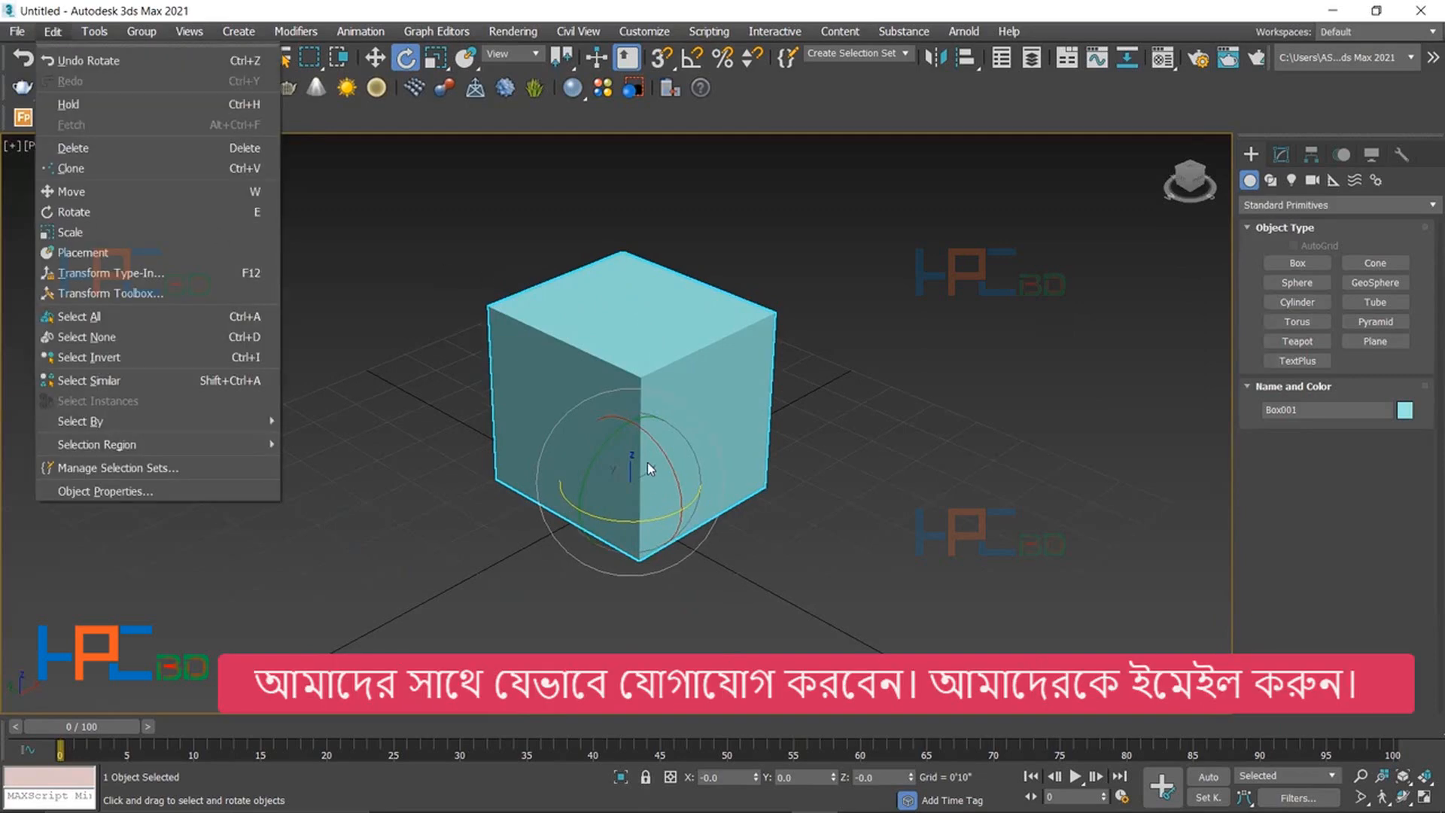
key(h)
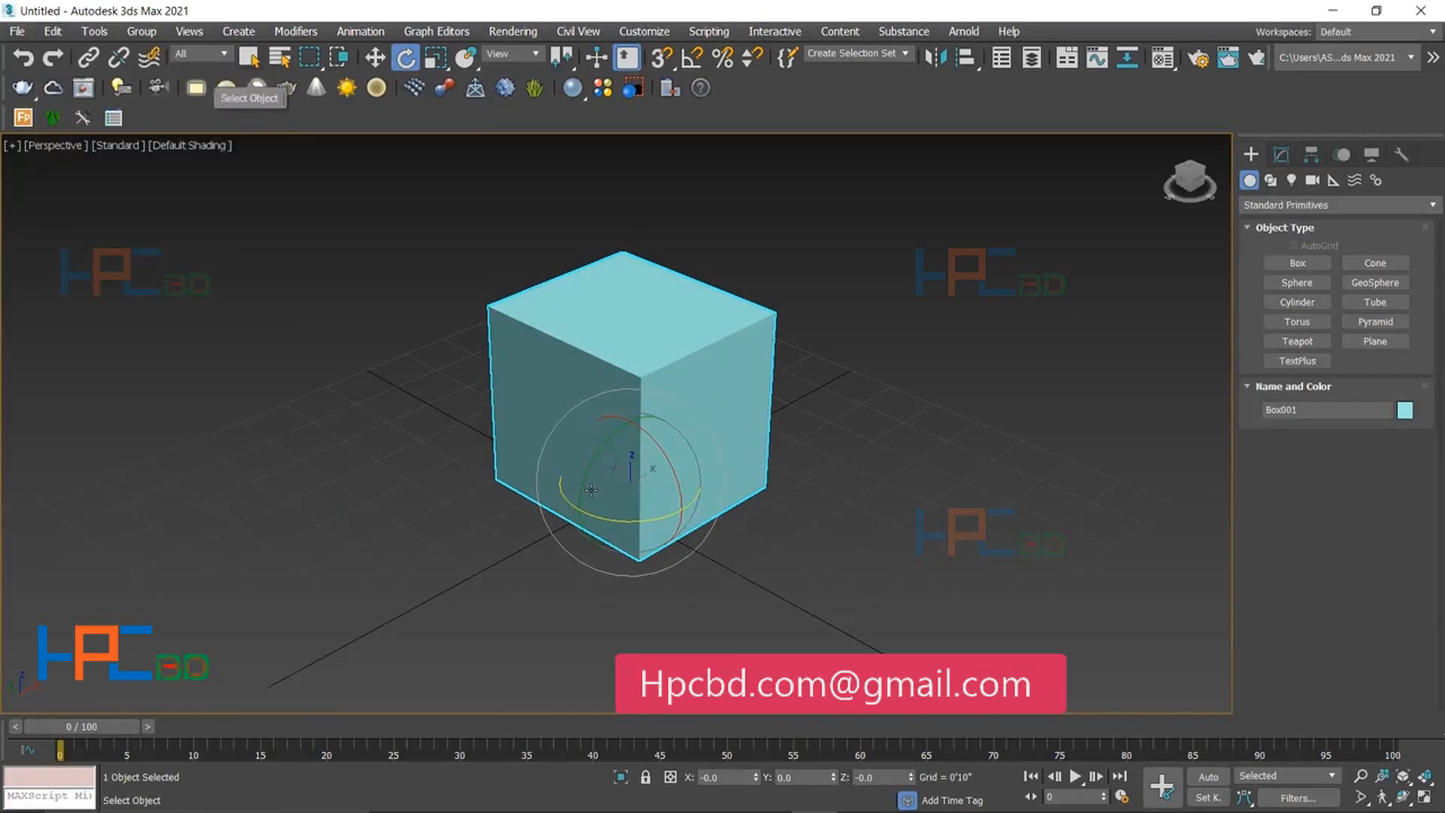
- Reactivate the Rotate tool and rotate the box about the Z axis to about 64 degrees
key(q)
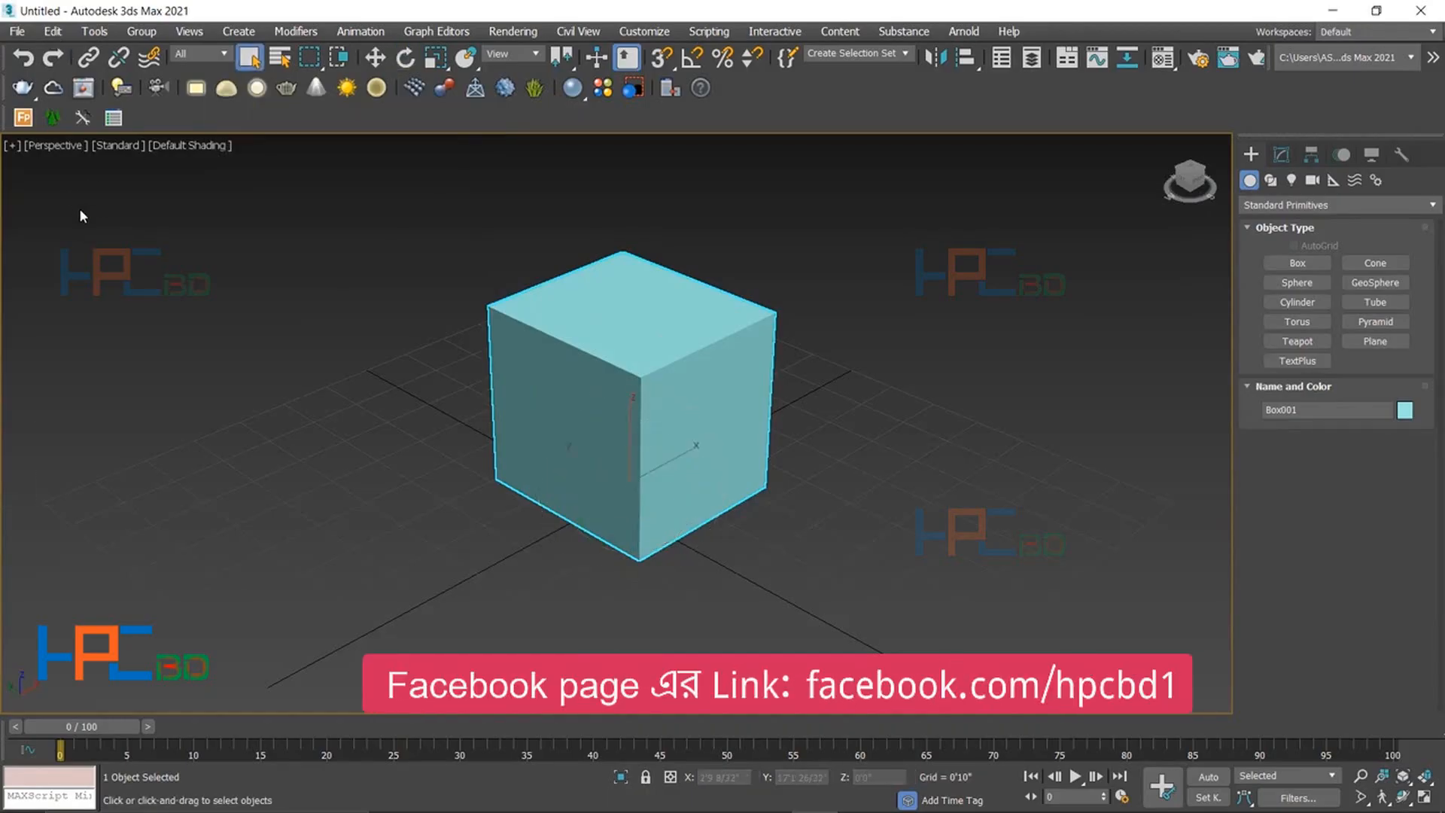
key(alt+e)
key(Up)
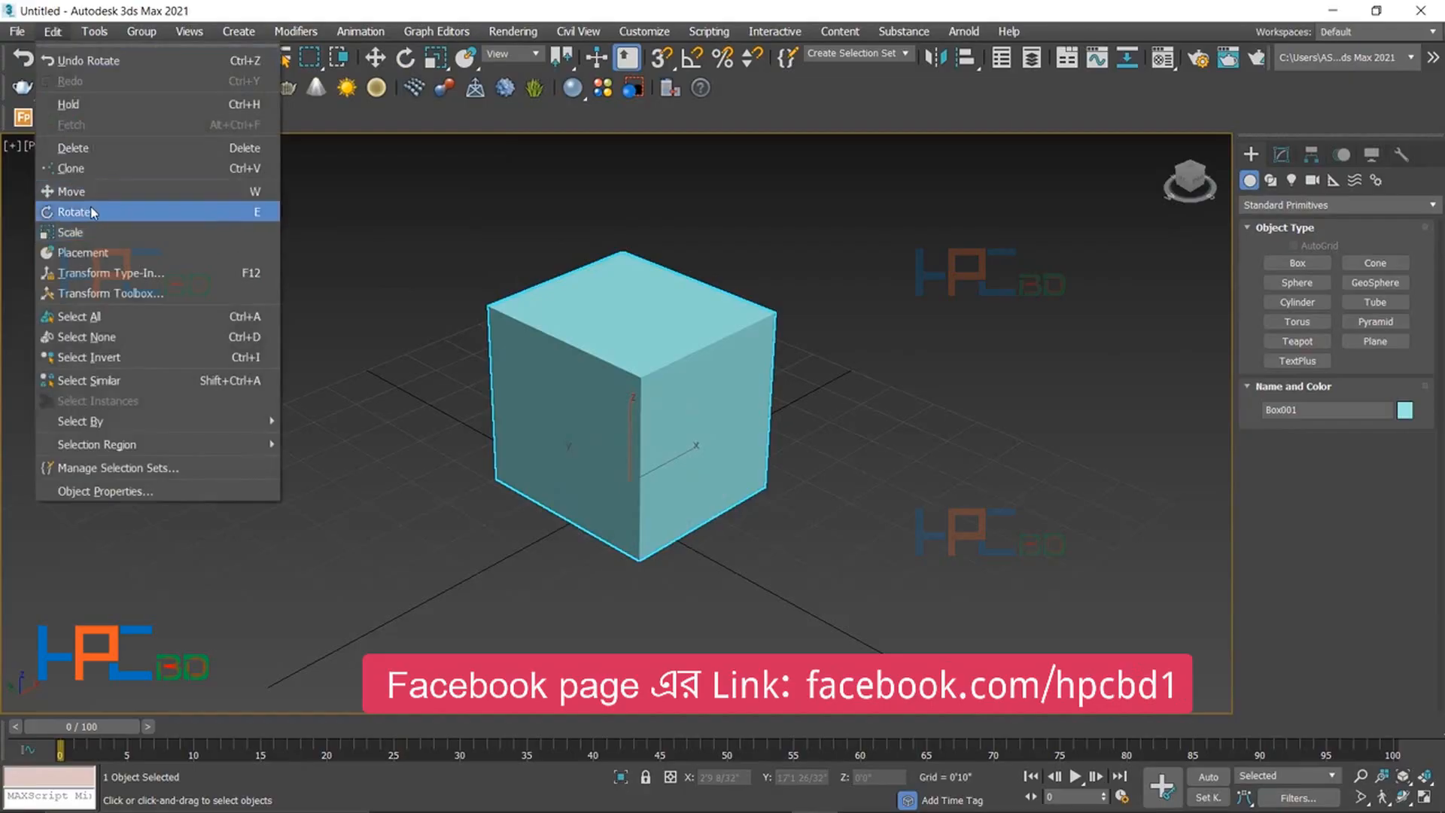
click(140, 215)
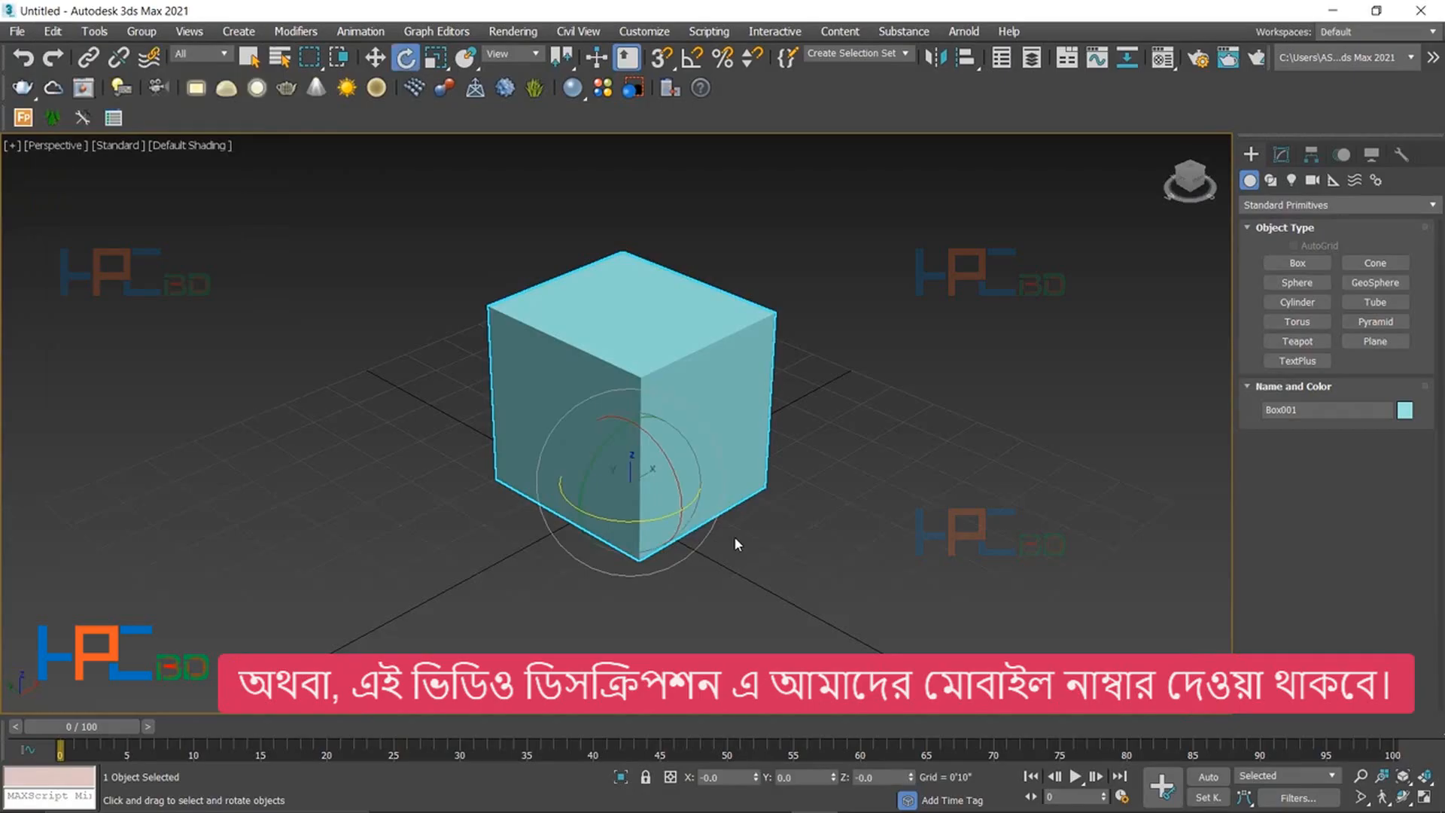
drag(786, 468, 760, 204)
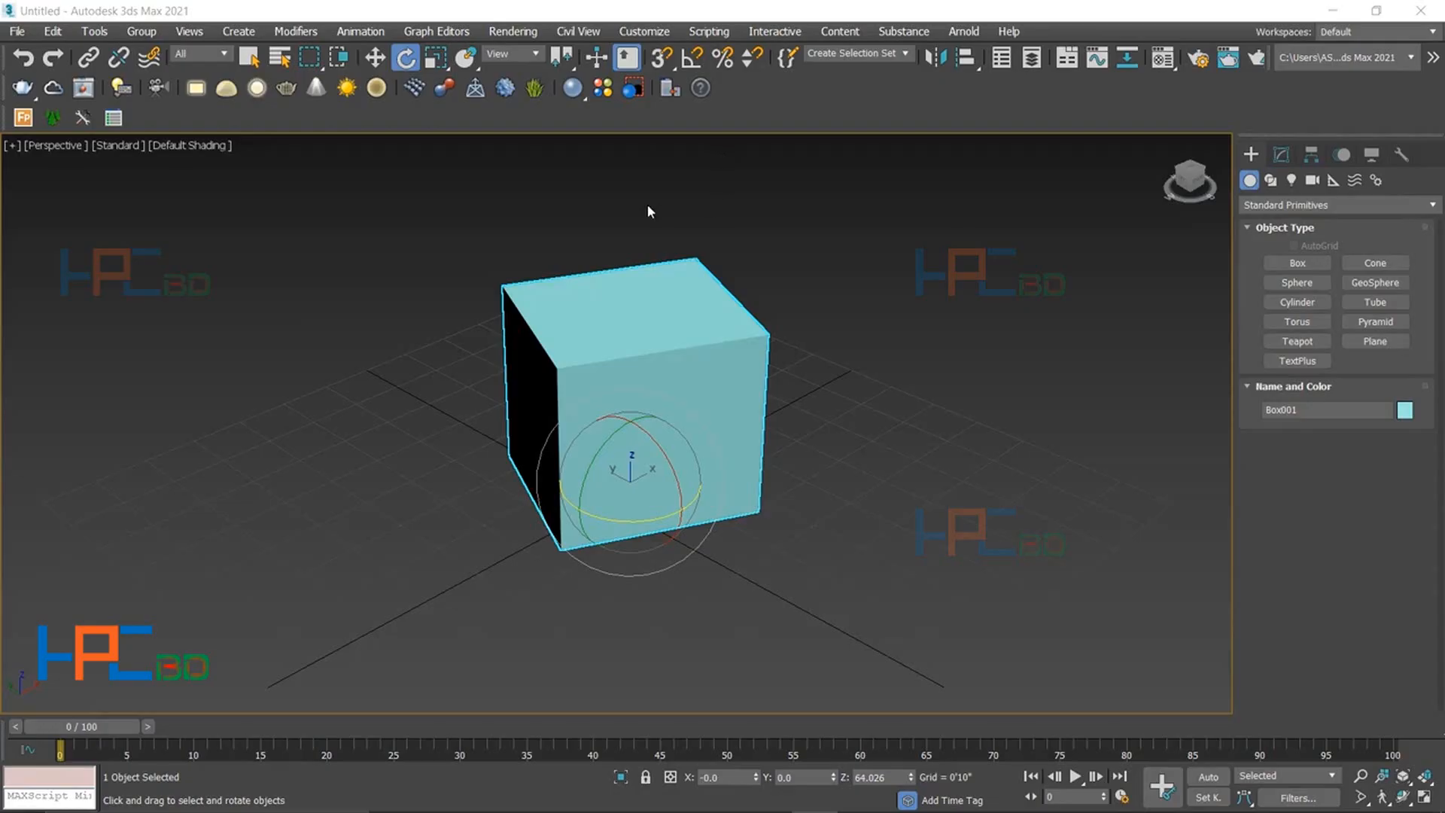
- Scale the box uniformly, first down to 67.7 percent and finally up to about 110.8 percent
click(447, 67)
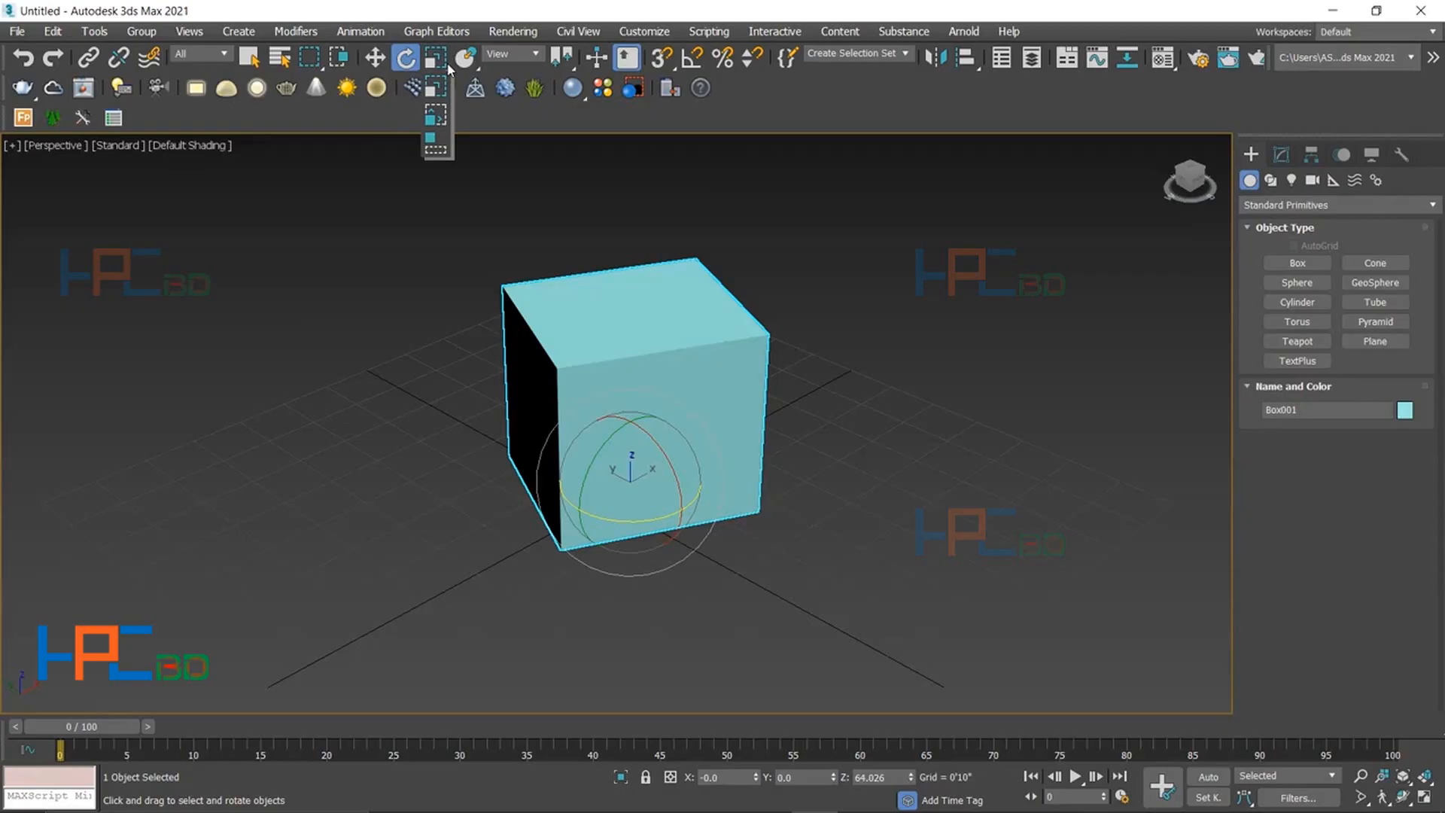
click(594, 135)
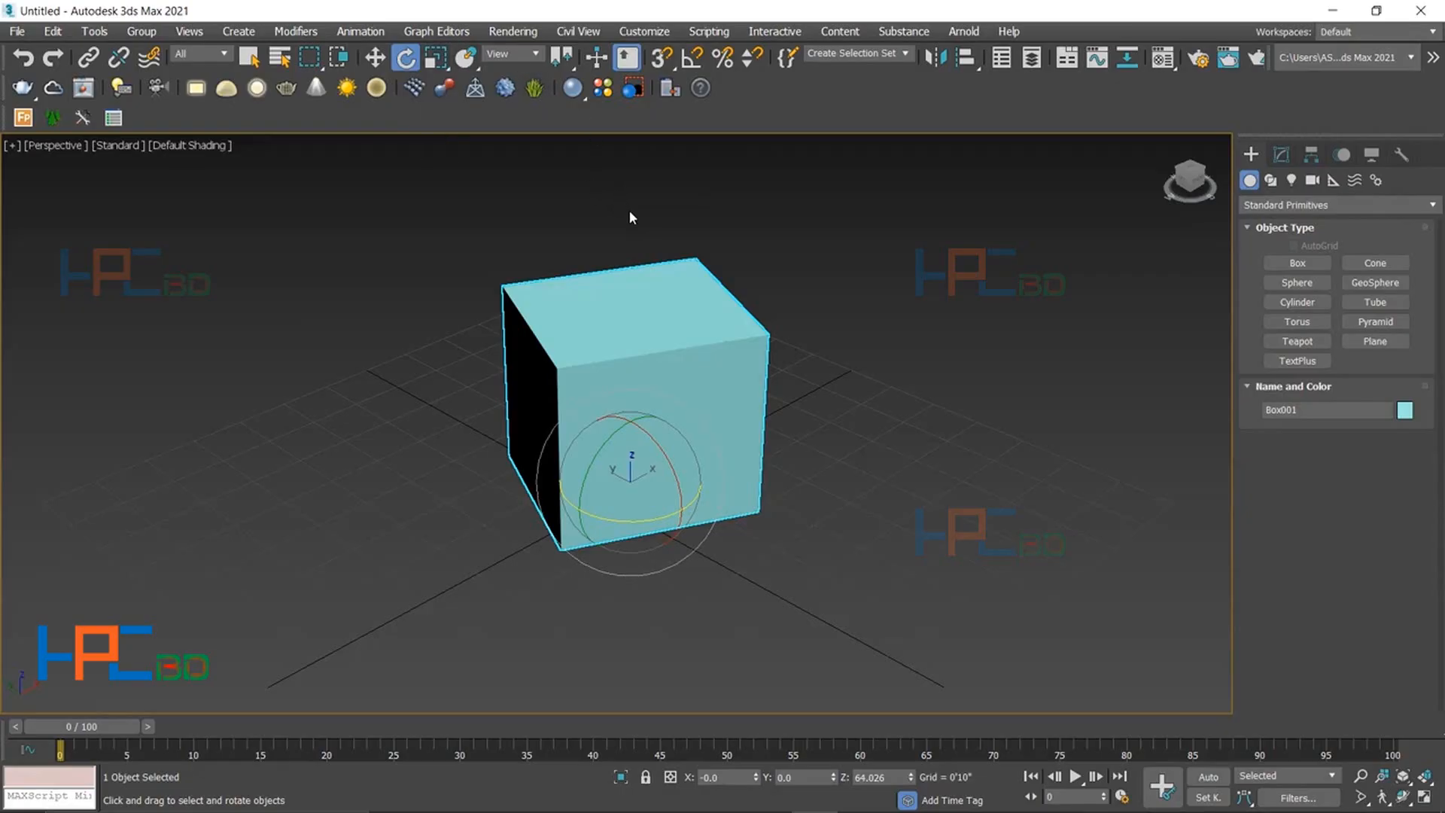
middle_drag(630, 212, 658, 244)
middle_drag(752, 292, 783, 323)
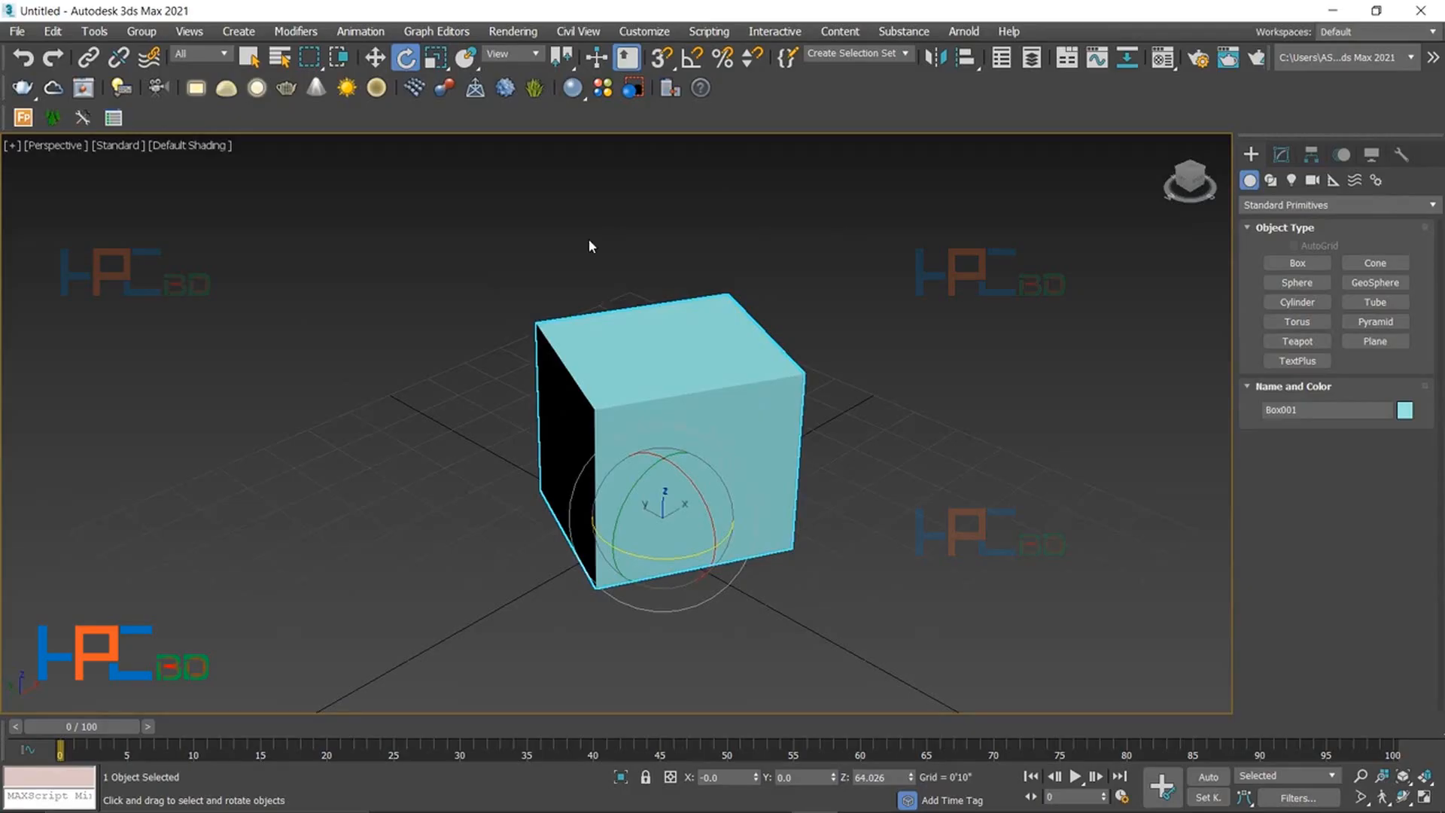
click(435, 58)
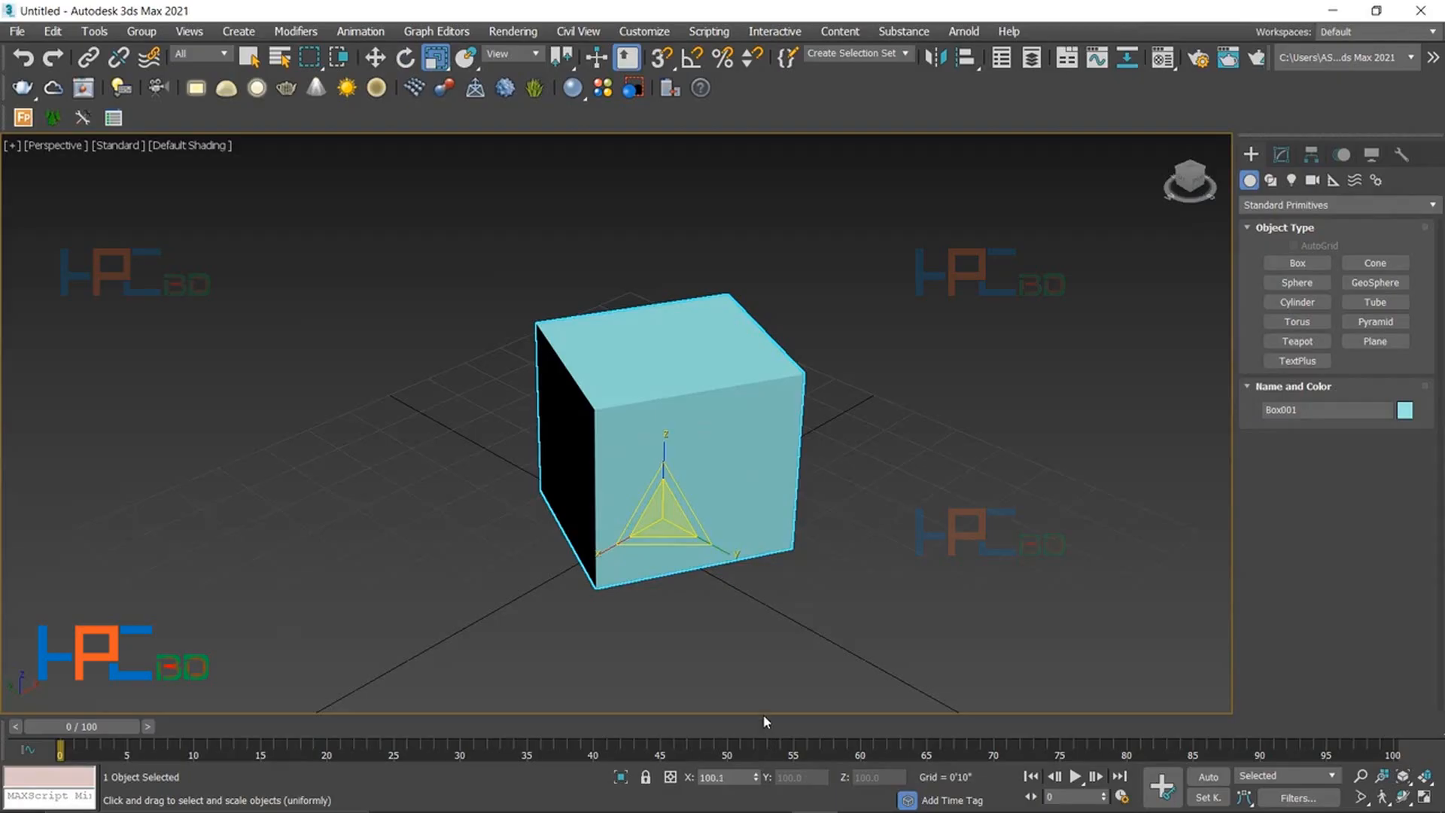
drag(755, 777, 744, 606)
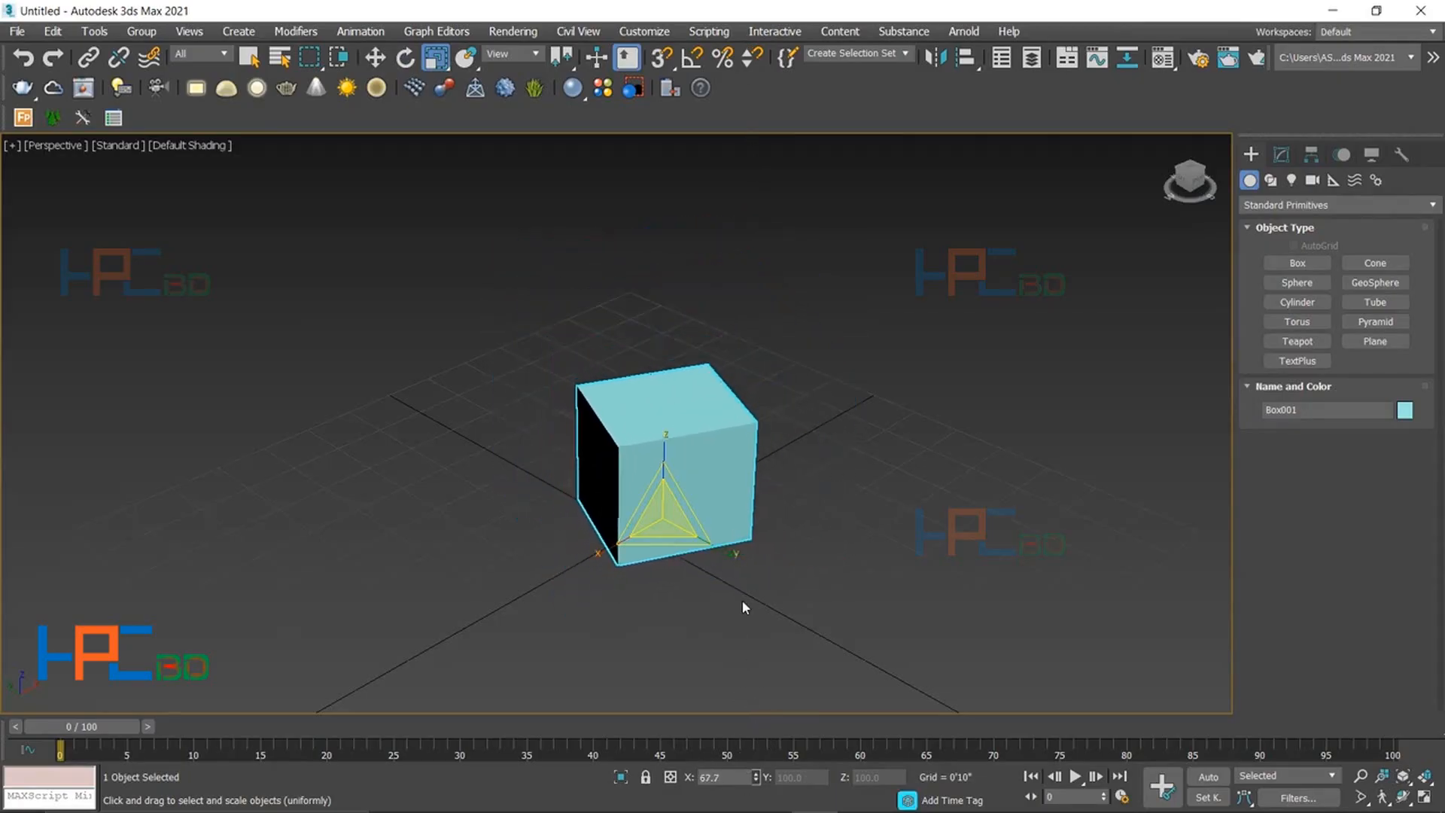
drag(664, 481, 784, 597)
drag(689, 512, 721, 446)
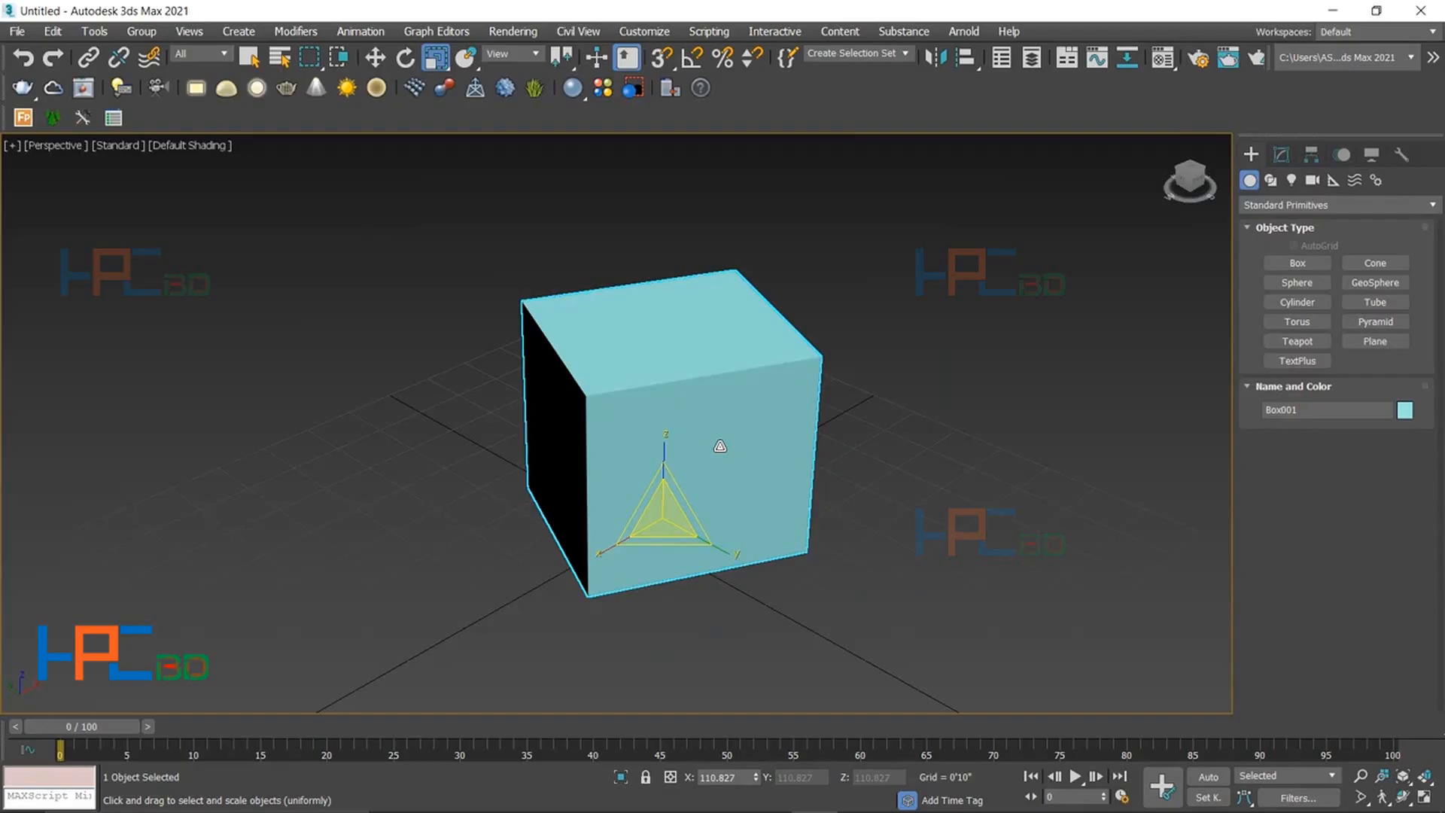
- Scale the box non-uniformly to about X 243.5, Y 214.0 and Z 153.8 percent
click(442, 64)
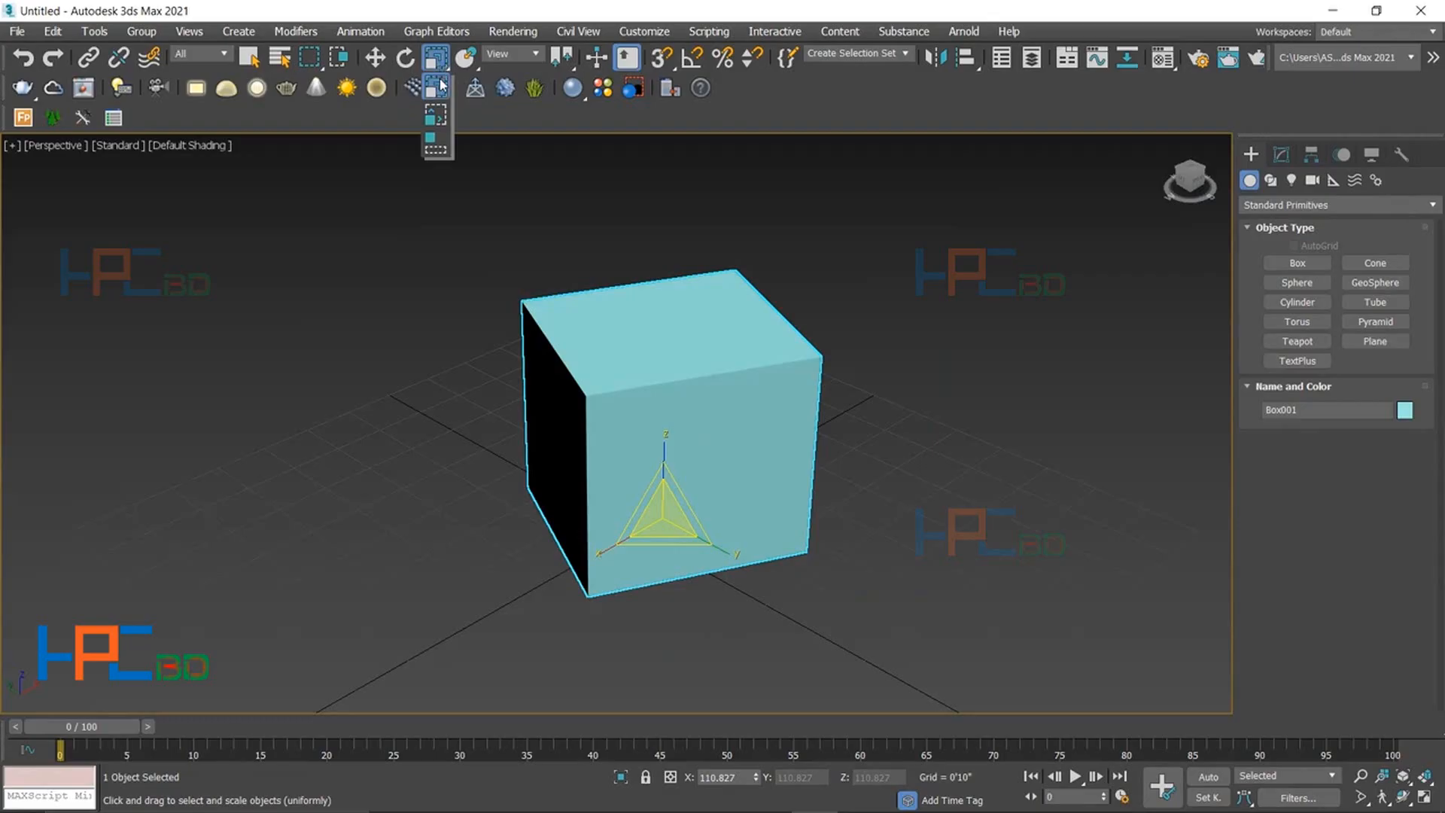
click(435, 117)
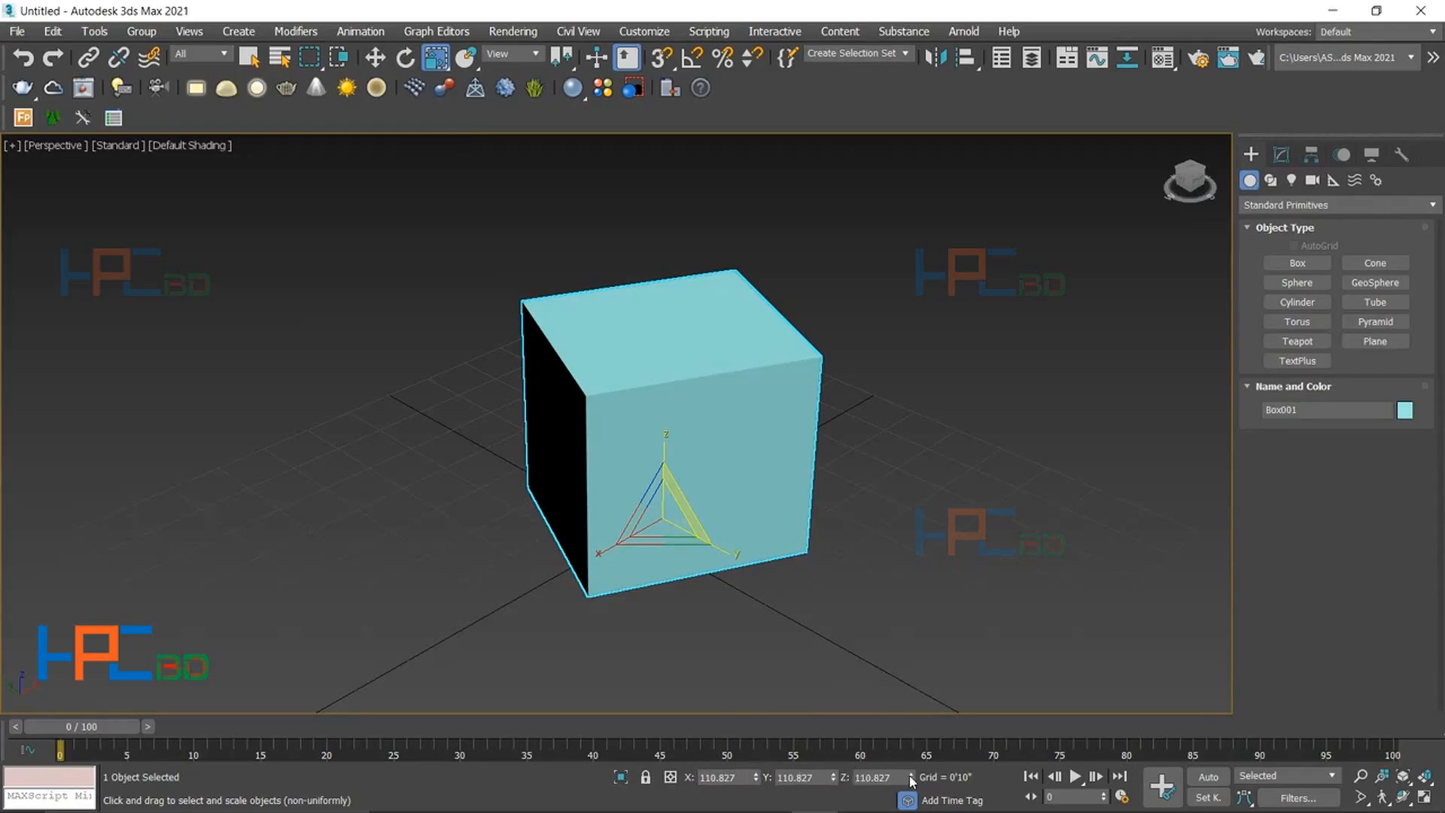
drag(755, 778, 317, 392)
drag(834, 778, 766, 466)
drag(722, 176, 764, 100)
drag(949, 641, 912, 786)
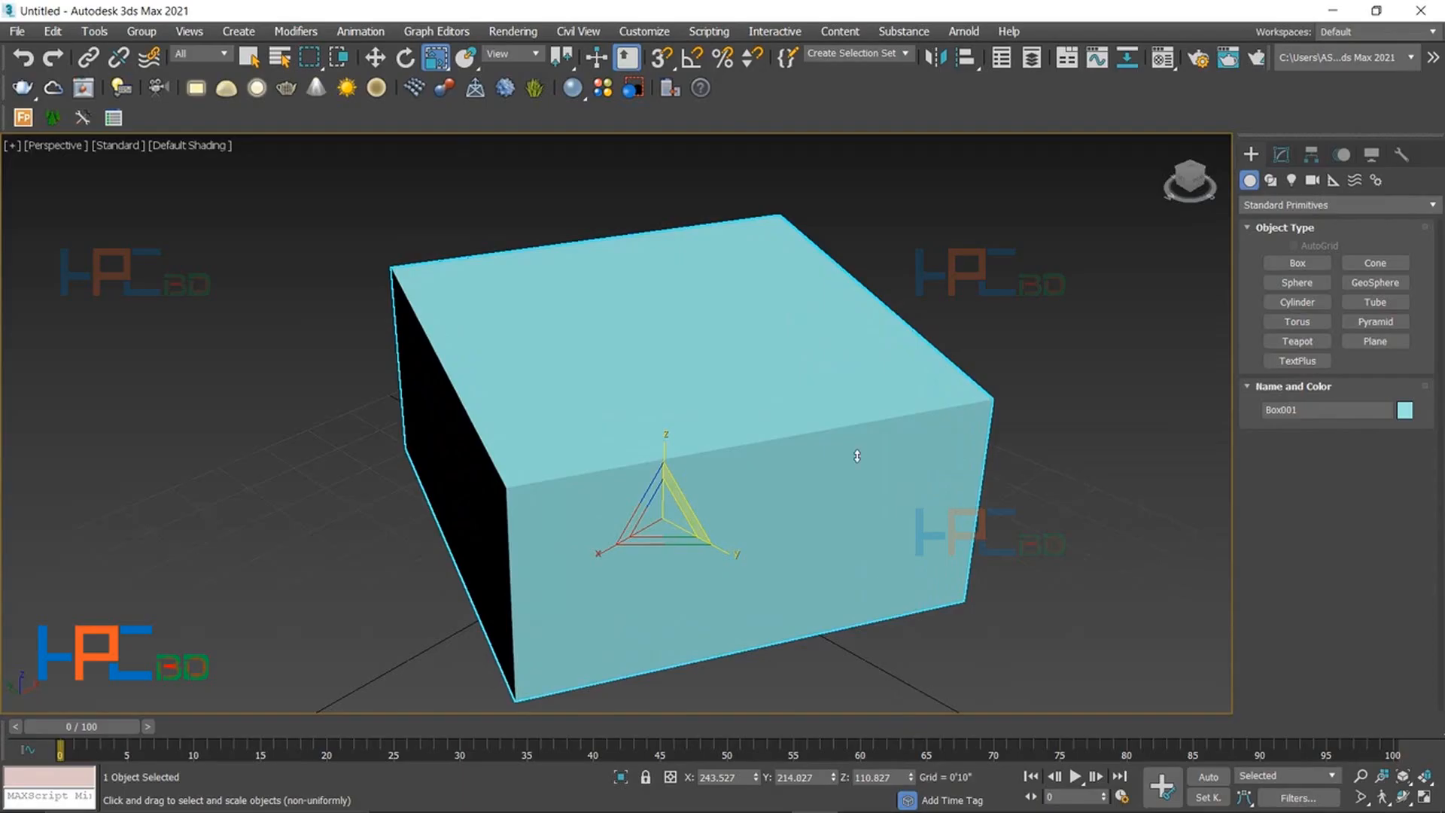
drag(860, 541, 850, 456)
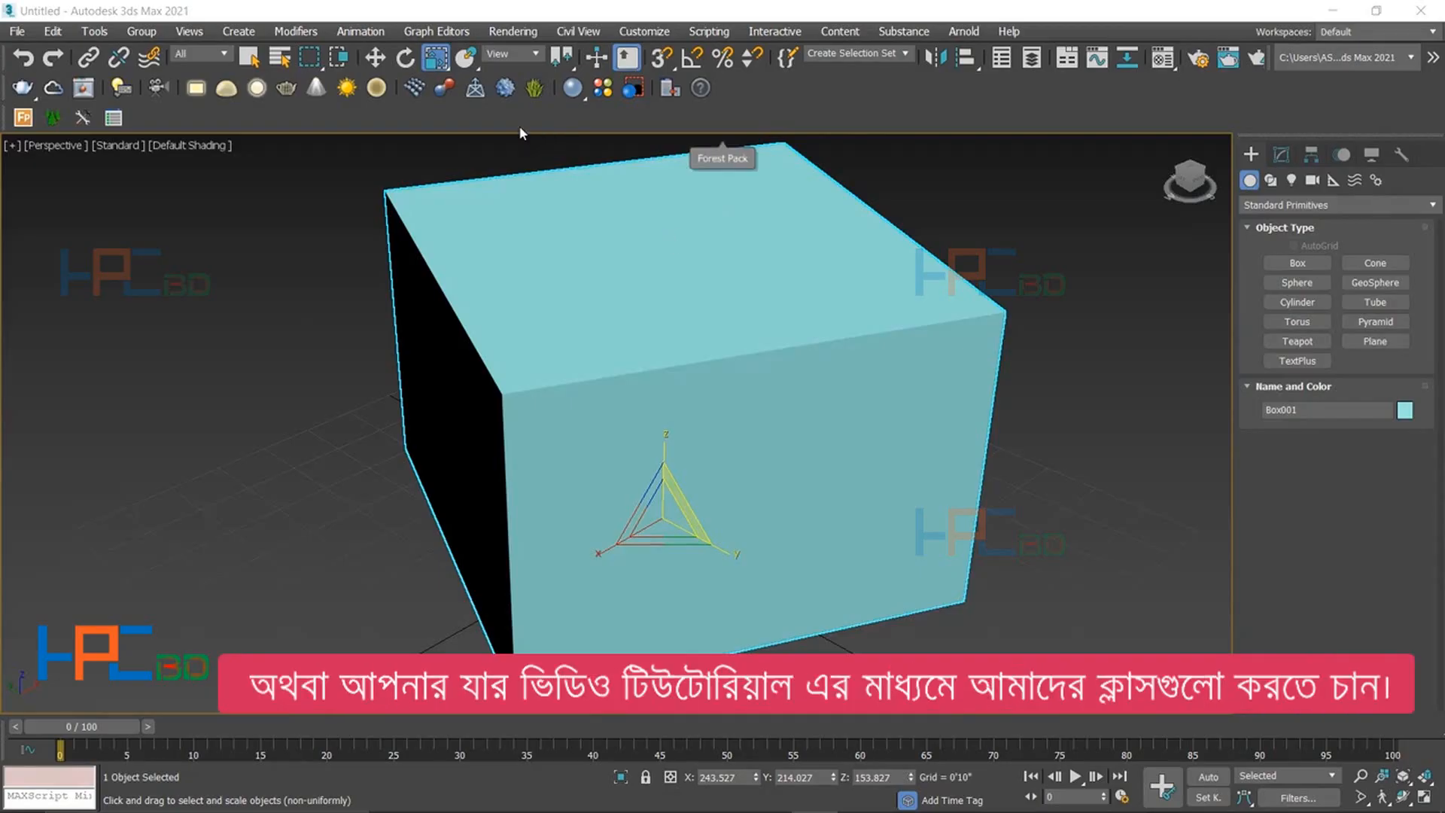
- Squash the box to about X 145.6, Y 237.2 and Z 102.4 percent with Select and Squash
click(448, 66)
drag(448, 66, 440, 148)
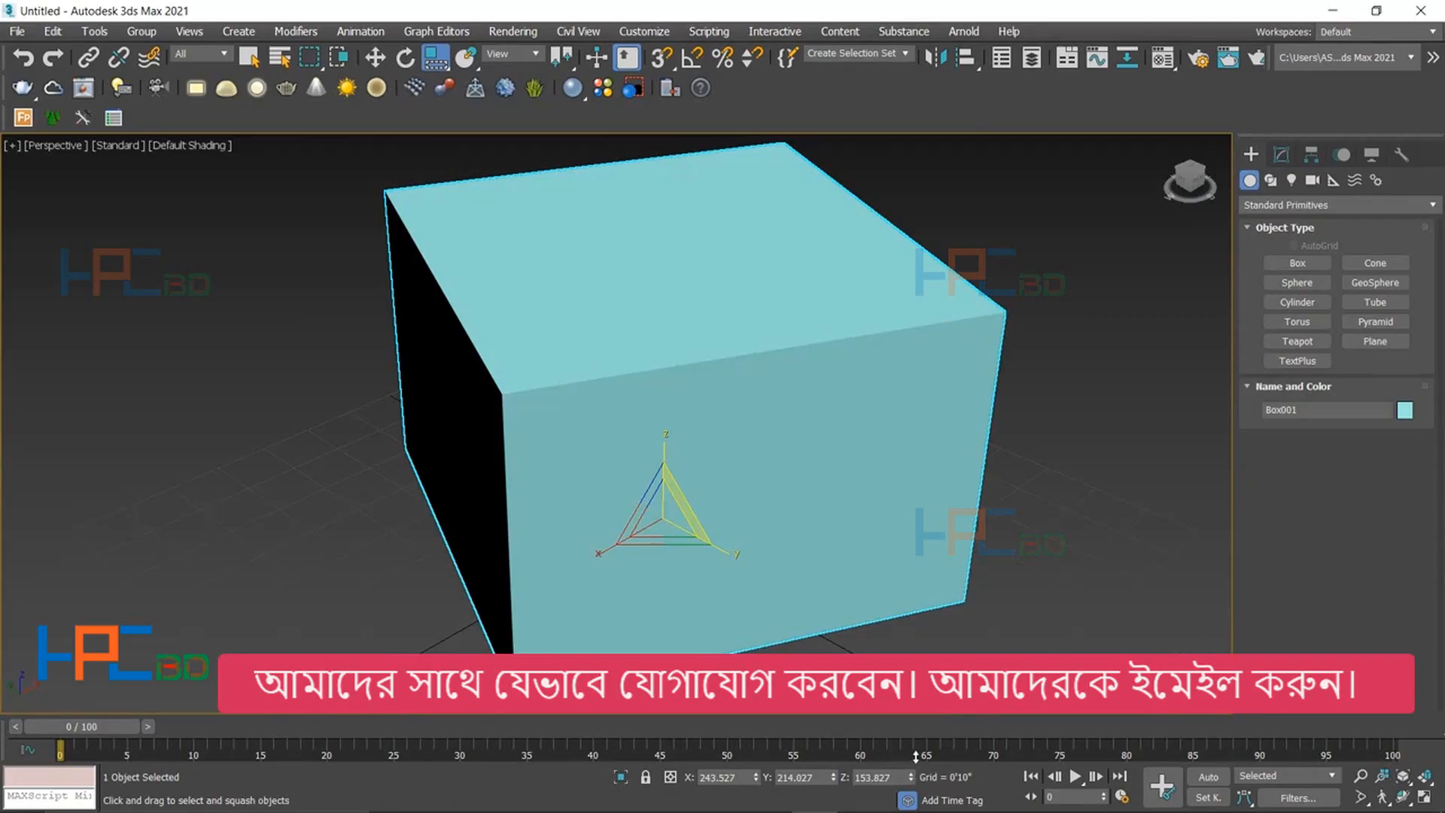
drag(911, 777, 775, 115)
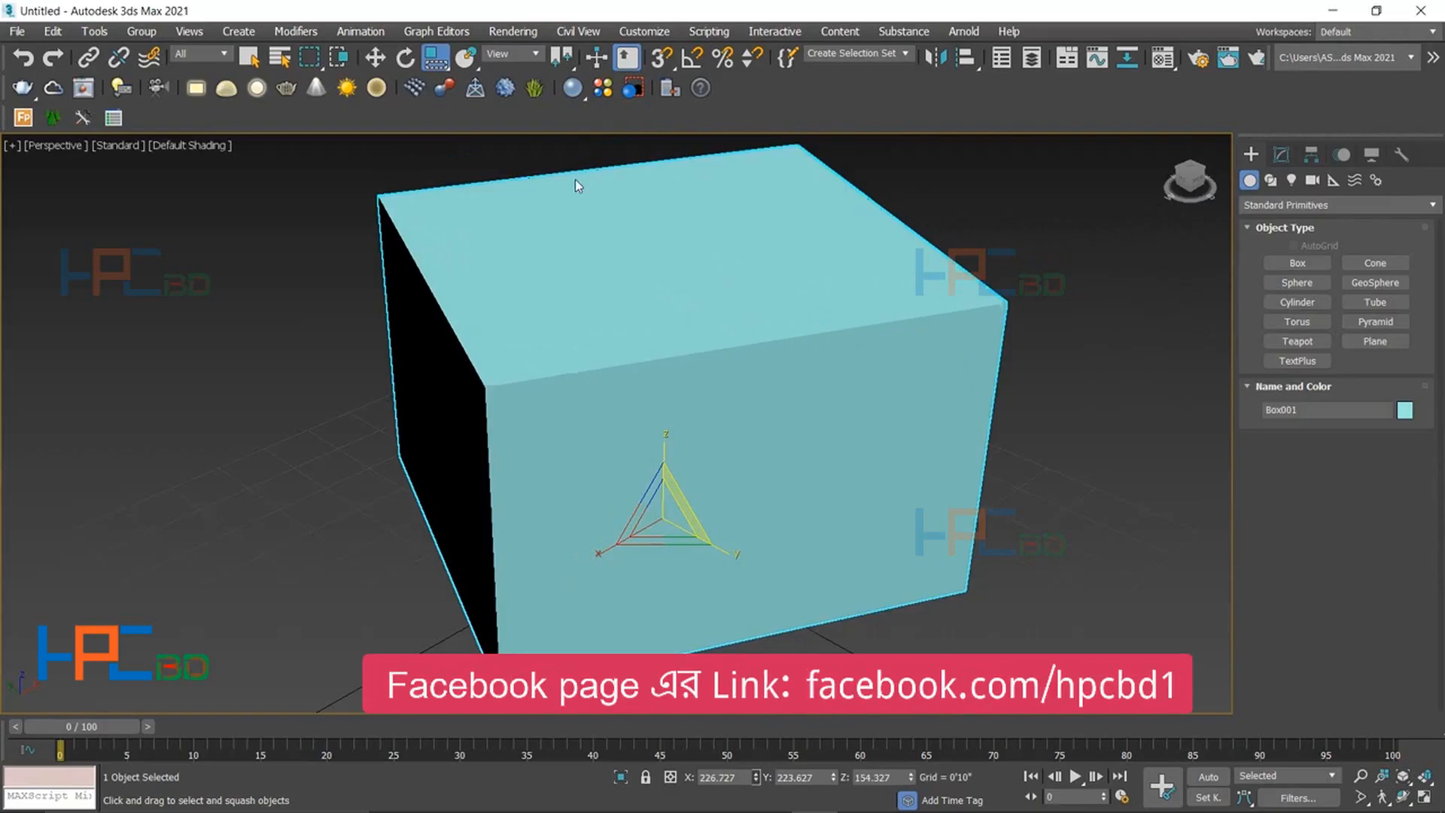
drag(575, 179, 590, 257)
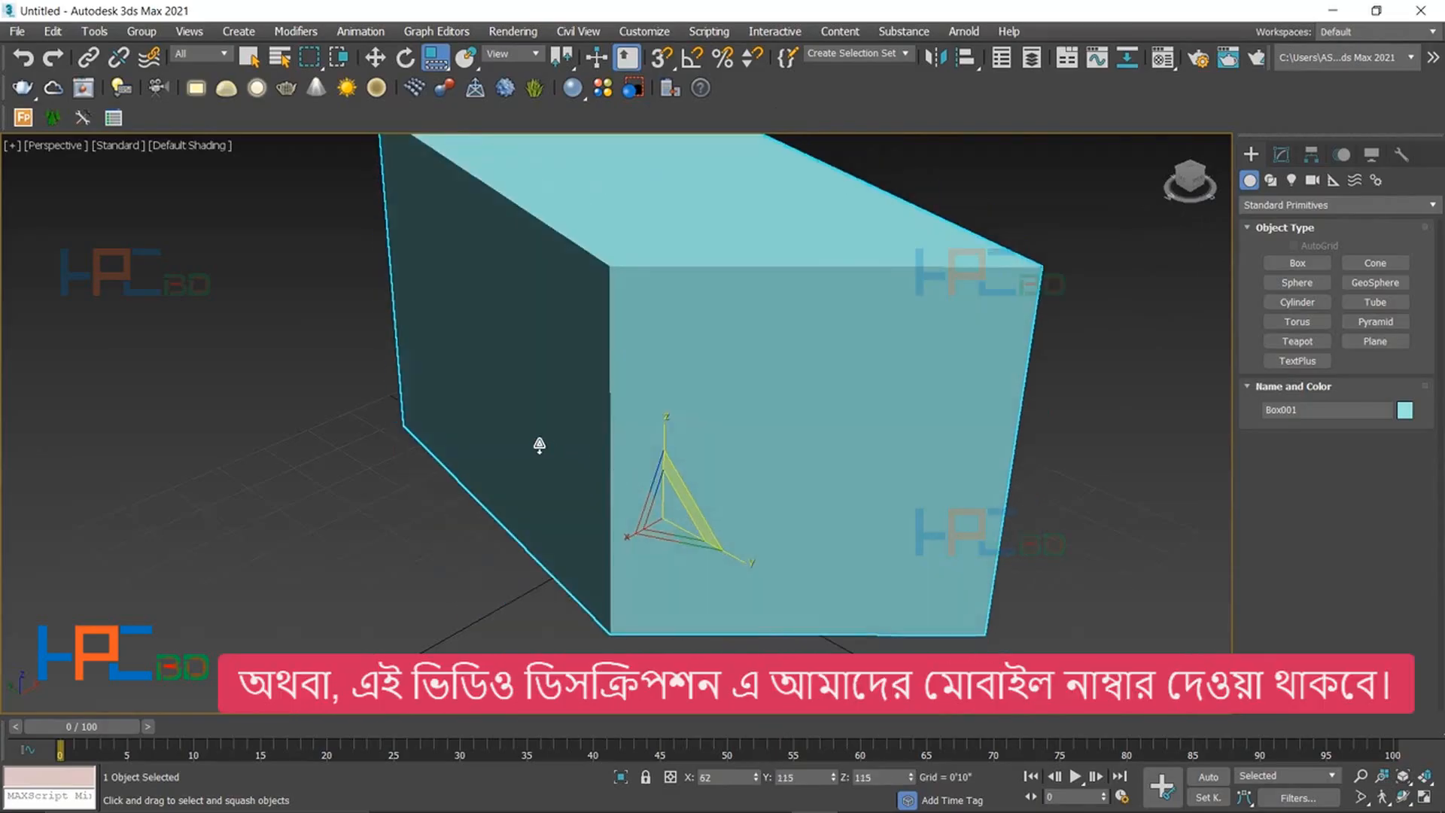
drag(539, 445, 752, 386)
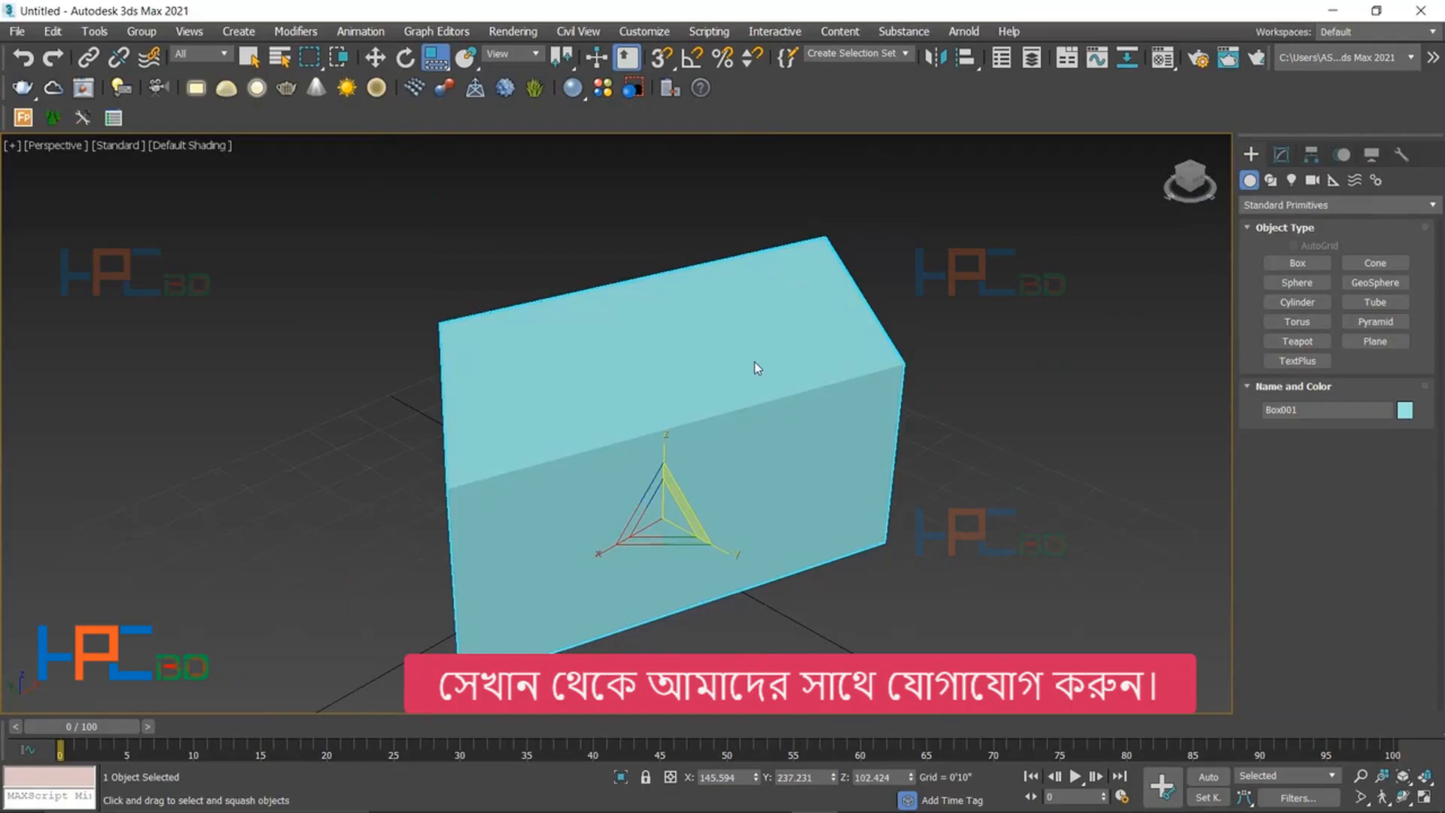
- Create a teapot with a radius of about 2'0 21/32" beside the box and end teapot creation
alt+middle_drag(754, 361, 753, 487)
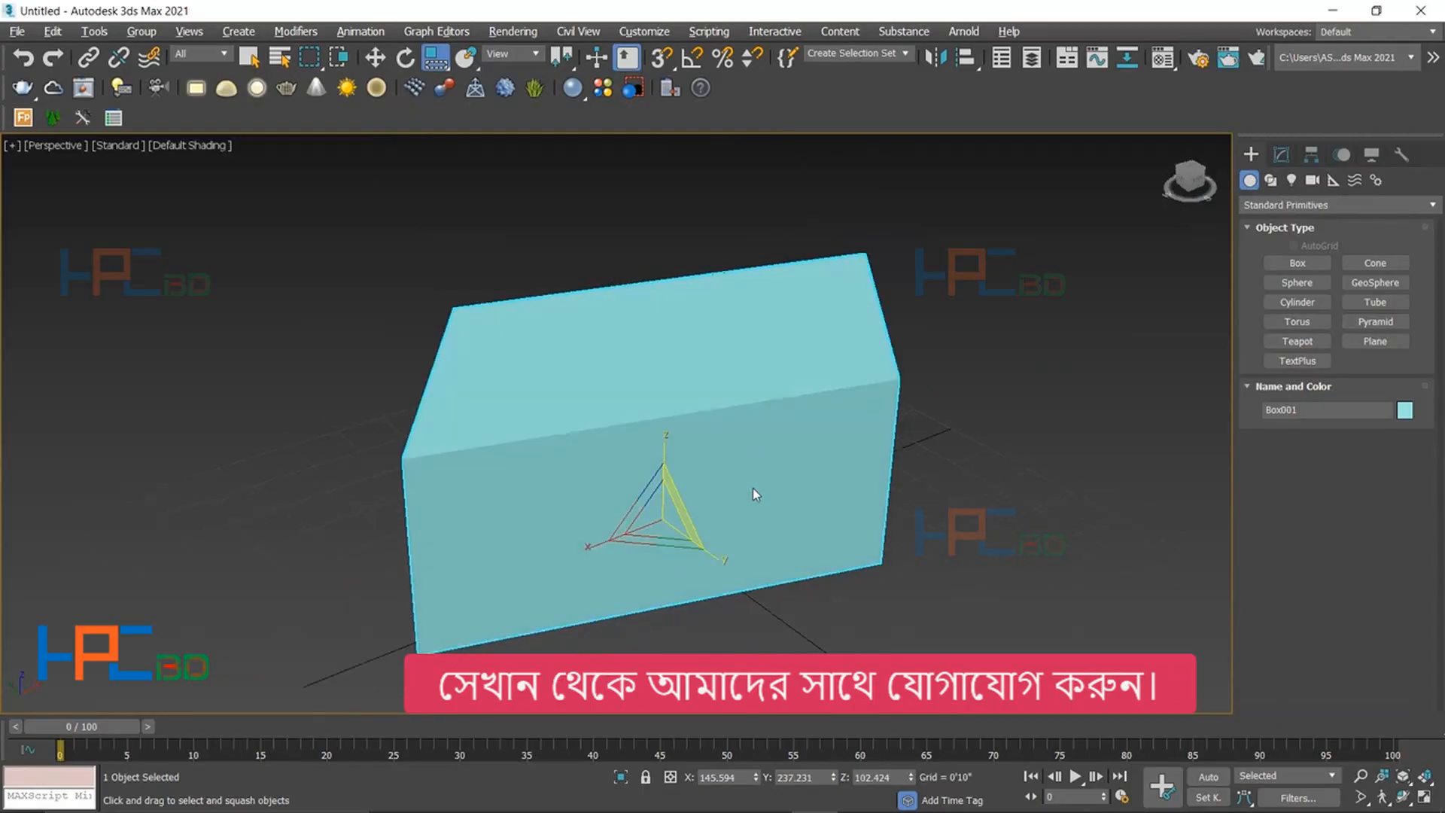
alt+middle_drag(950, 505, 999, 448)
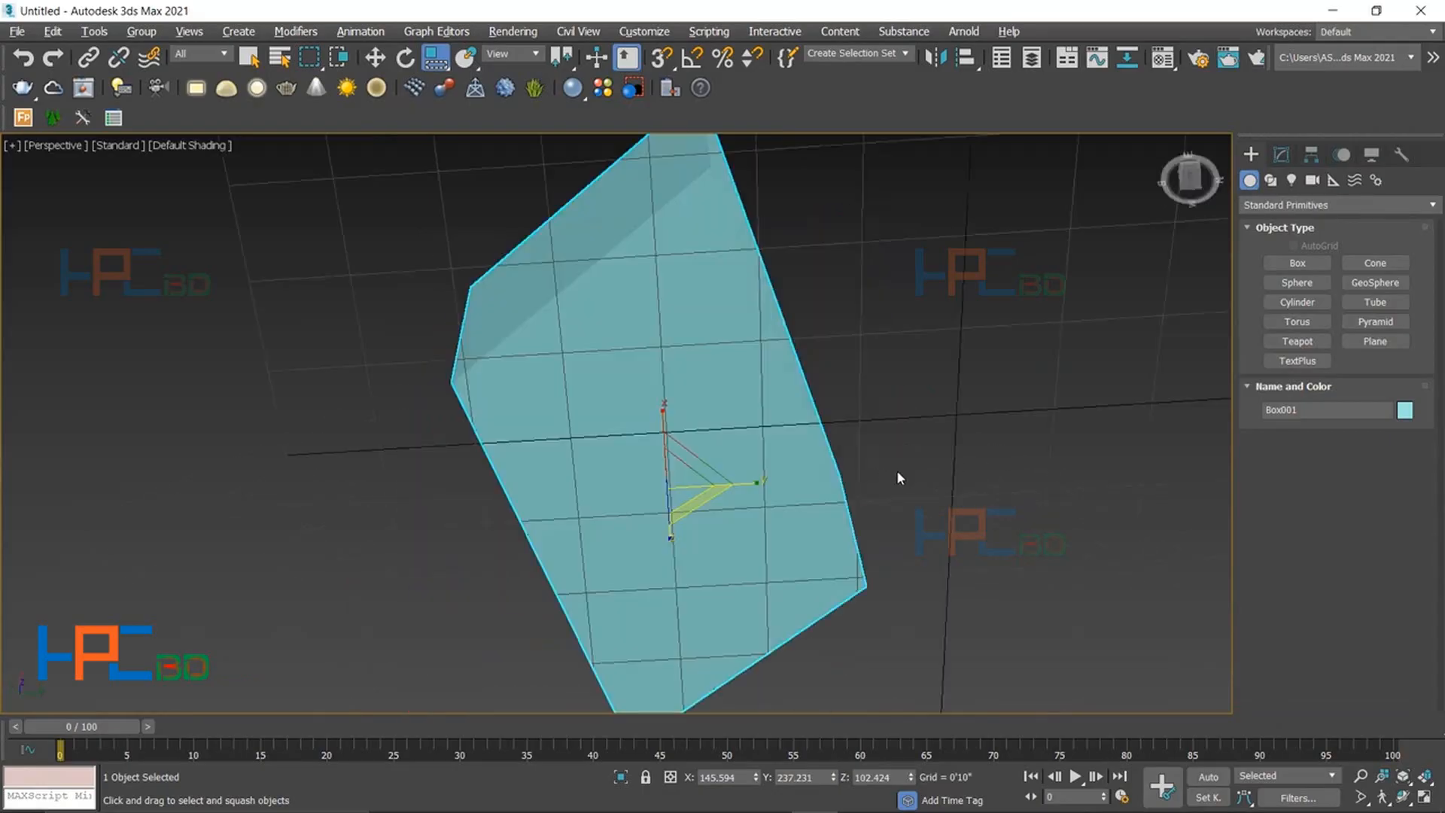
alt+middle_drag(898, 477, 919, 475)
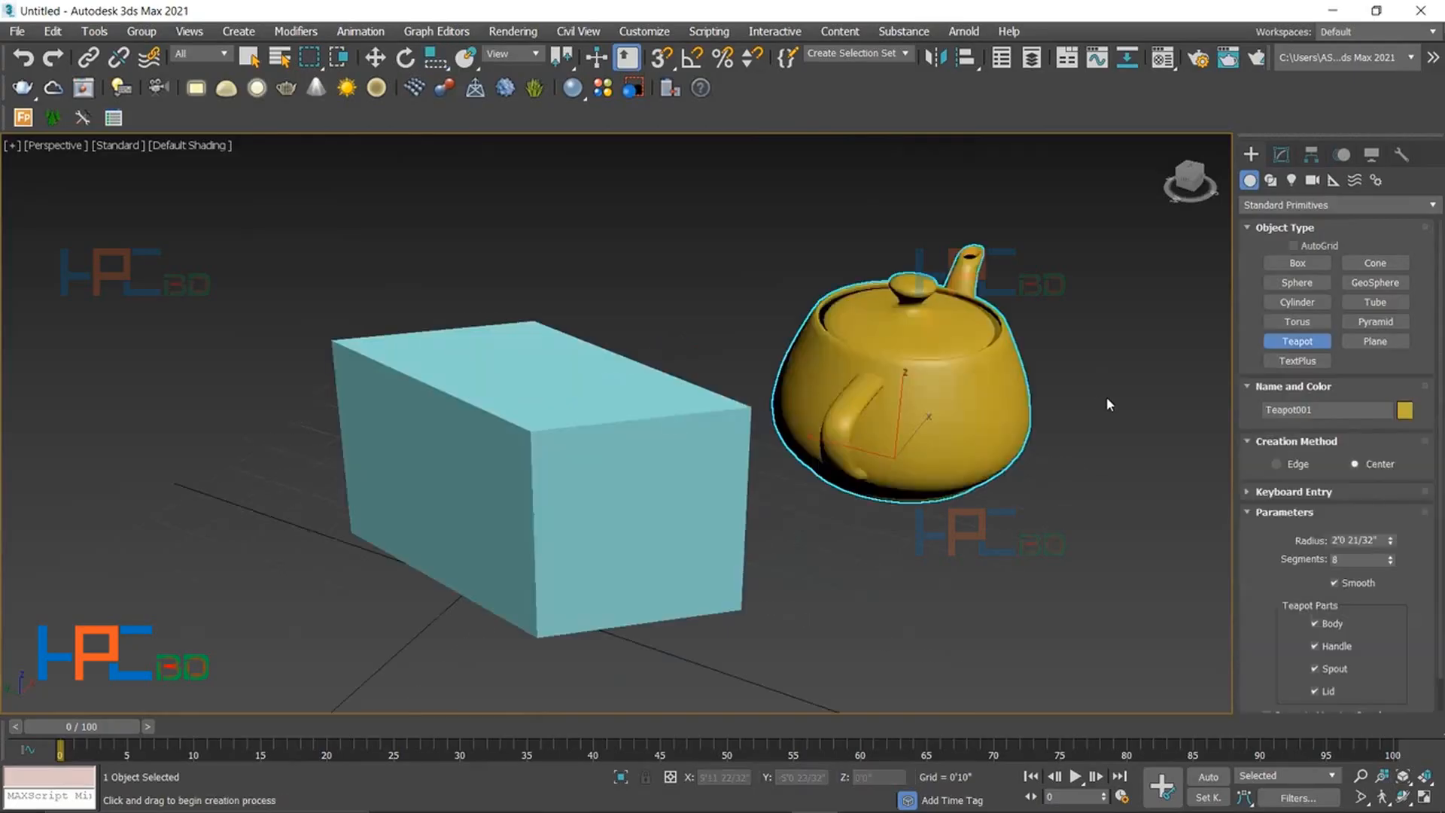
right_click(1031, 407)
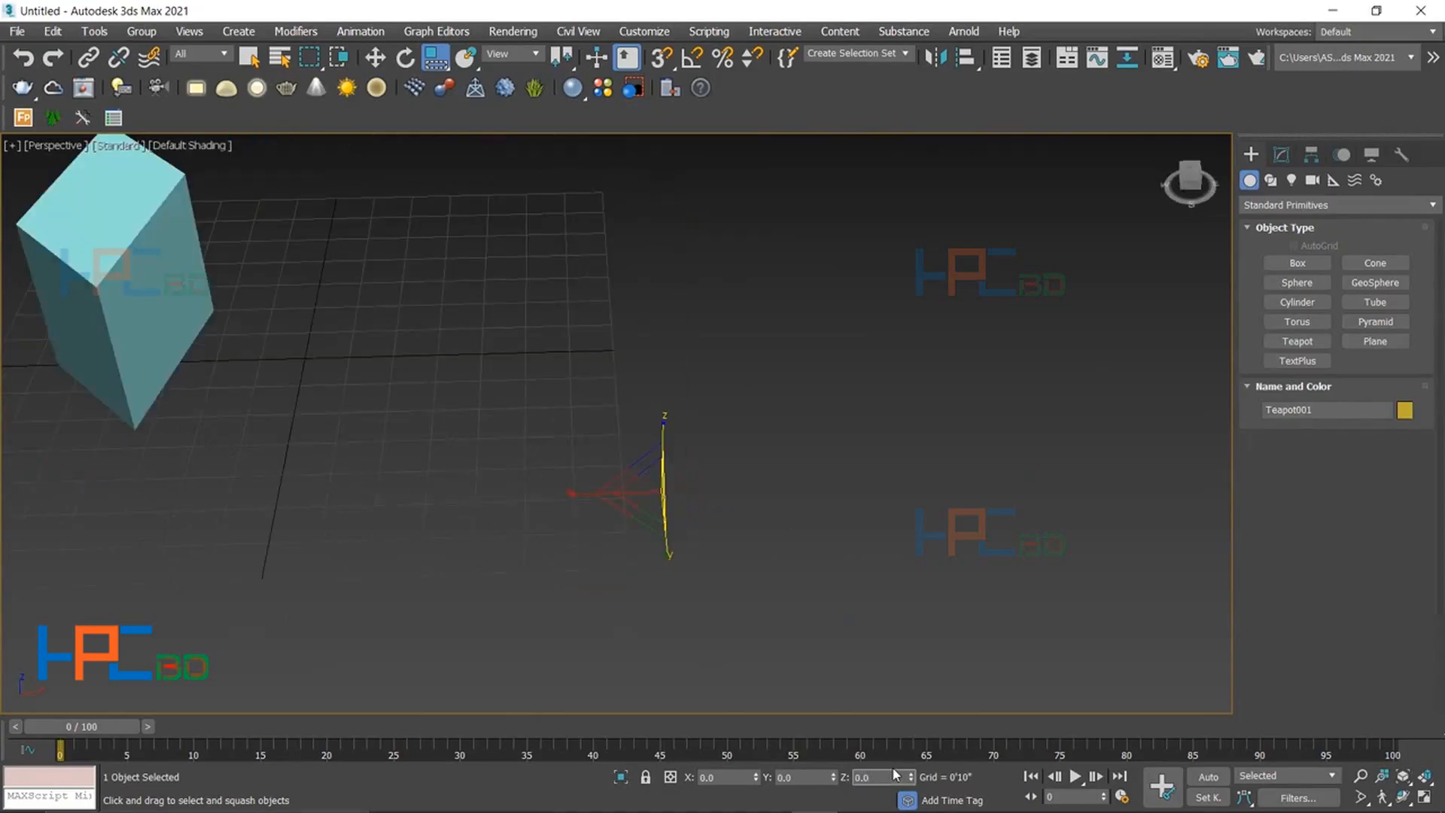
- Set the teapot's Z, Y and X scale values to 100 percent
click(859, 777)
key(Return)
click(800, 774)
key(BackSpace)
key(Return)
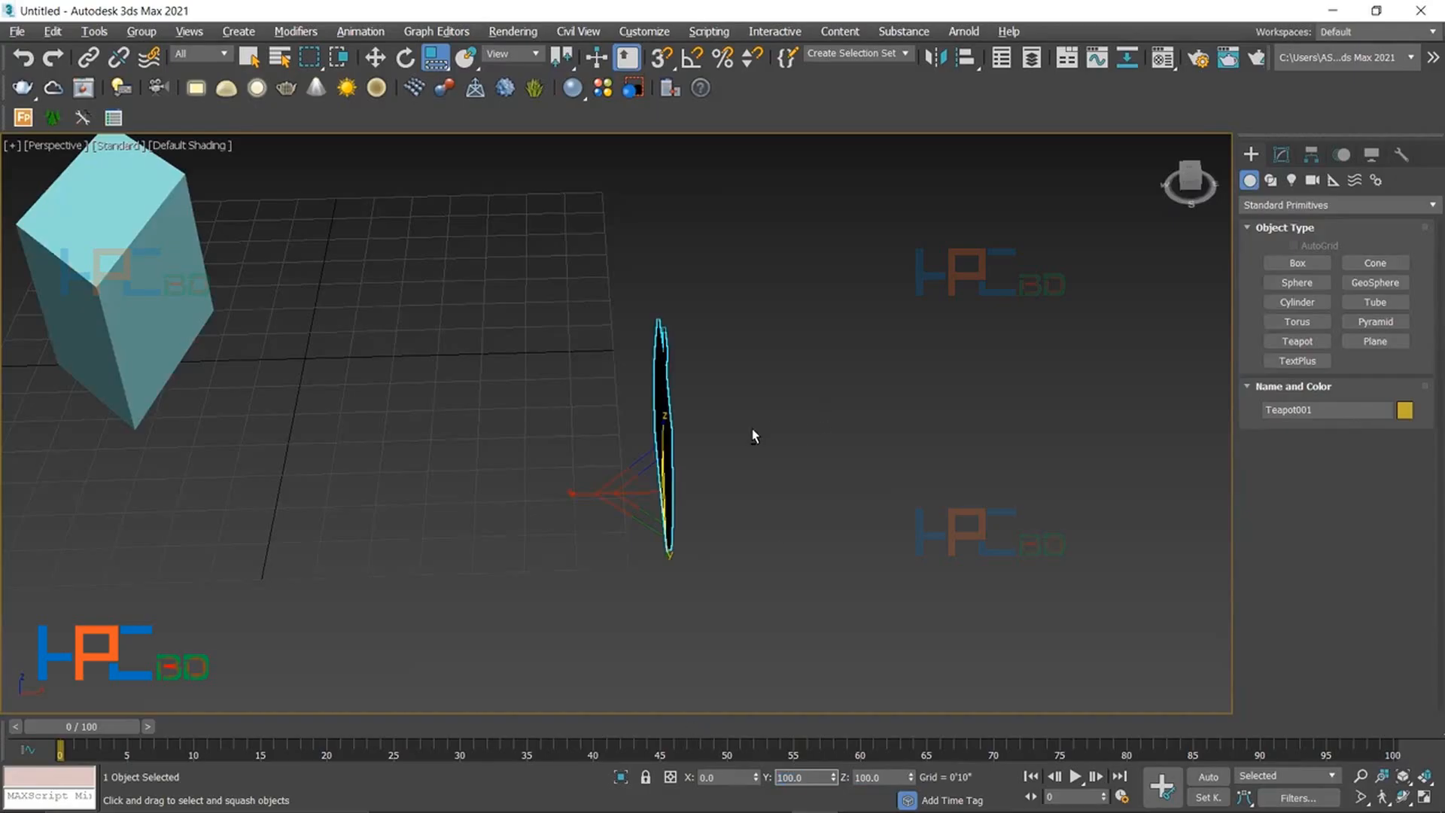
alt+middle_drag(779, 393, 731, 440)
double_click(711, 778)
key(BackSpace)
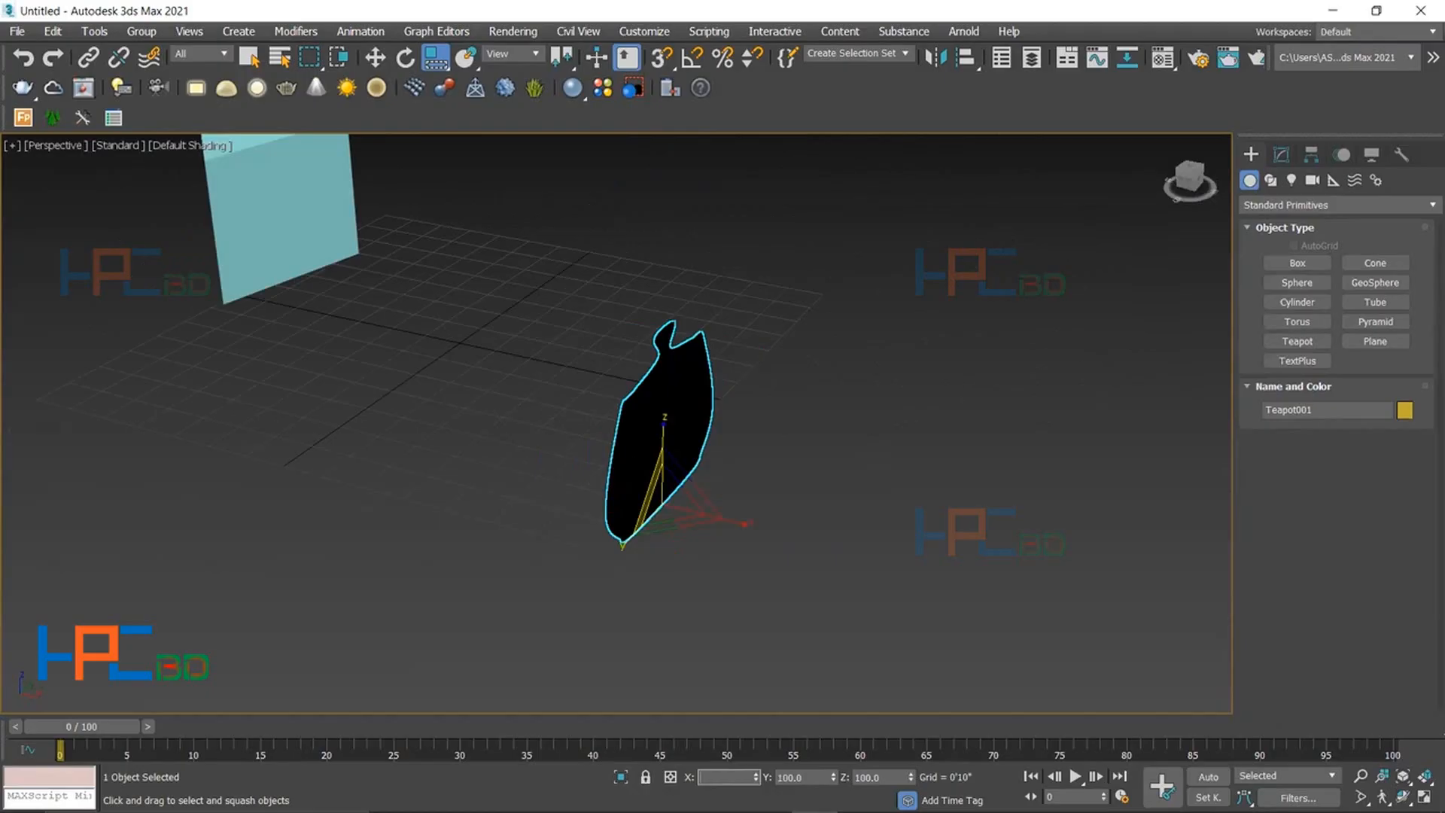
text(100)
key(Return)
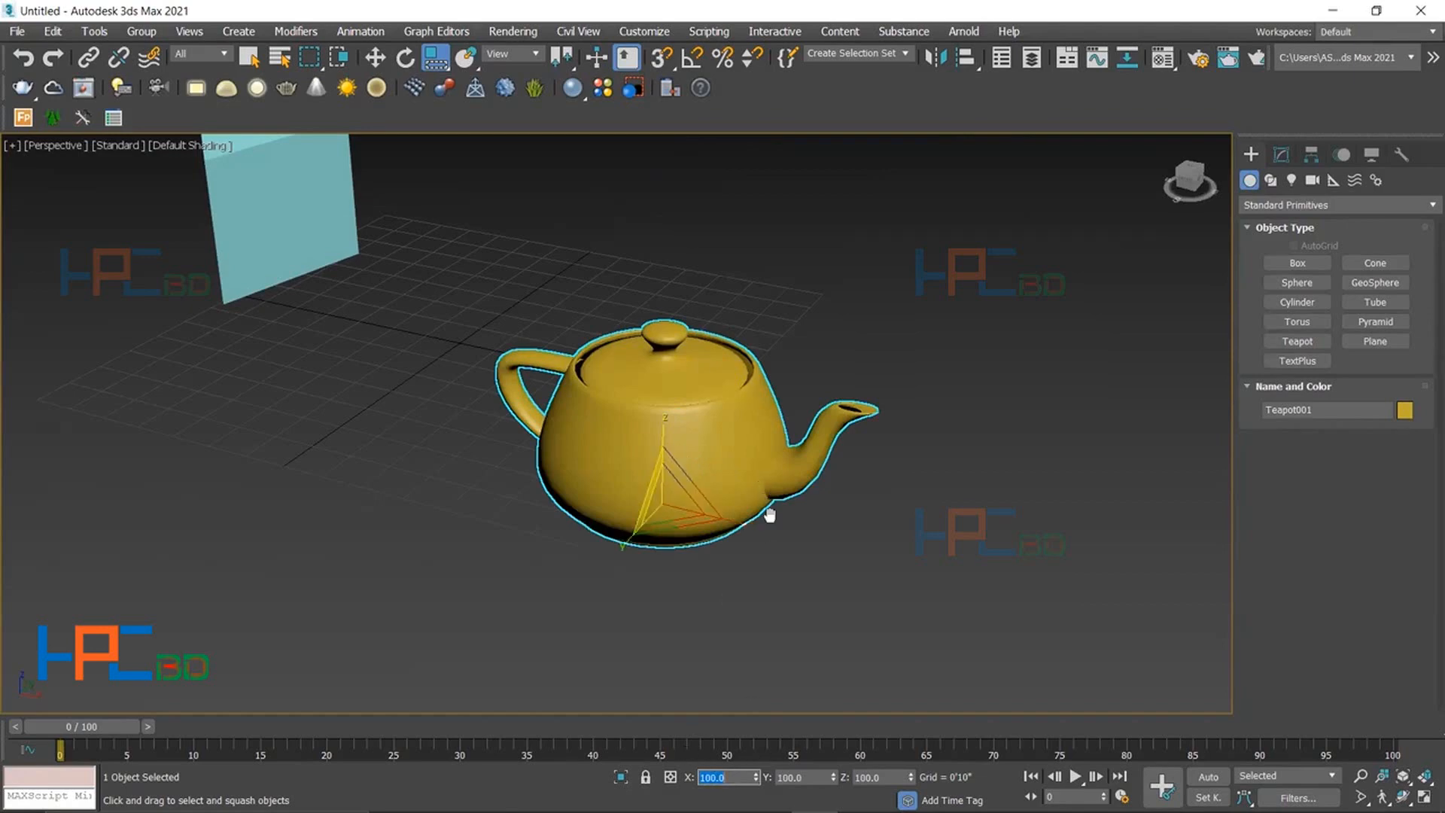
- Squash the teapot to about X 80.3, Y 88.1 and Z 88.1 percent
drag(768, 510, 852, 652)
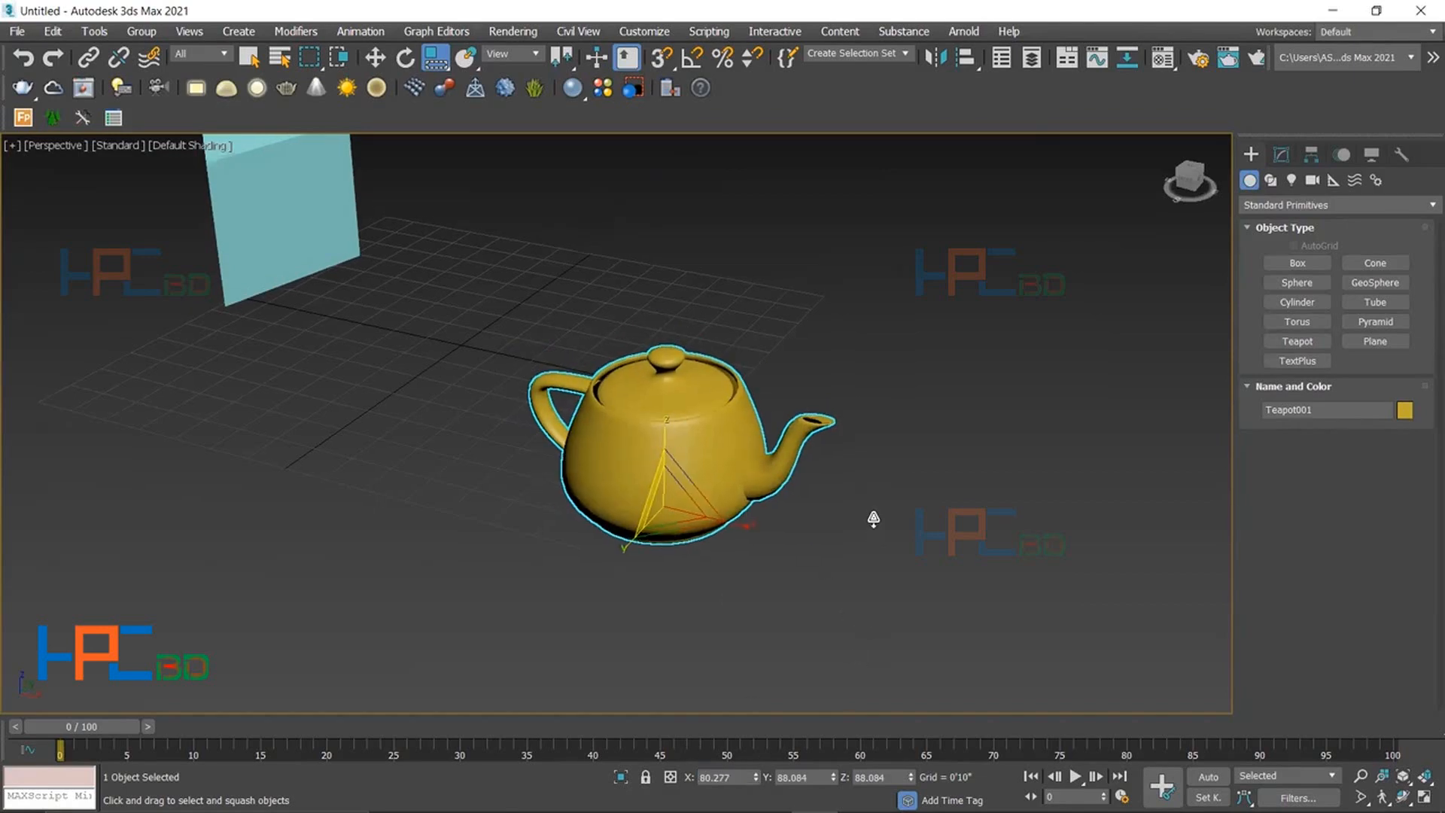
middle_drag(806, 242, 805, 247)
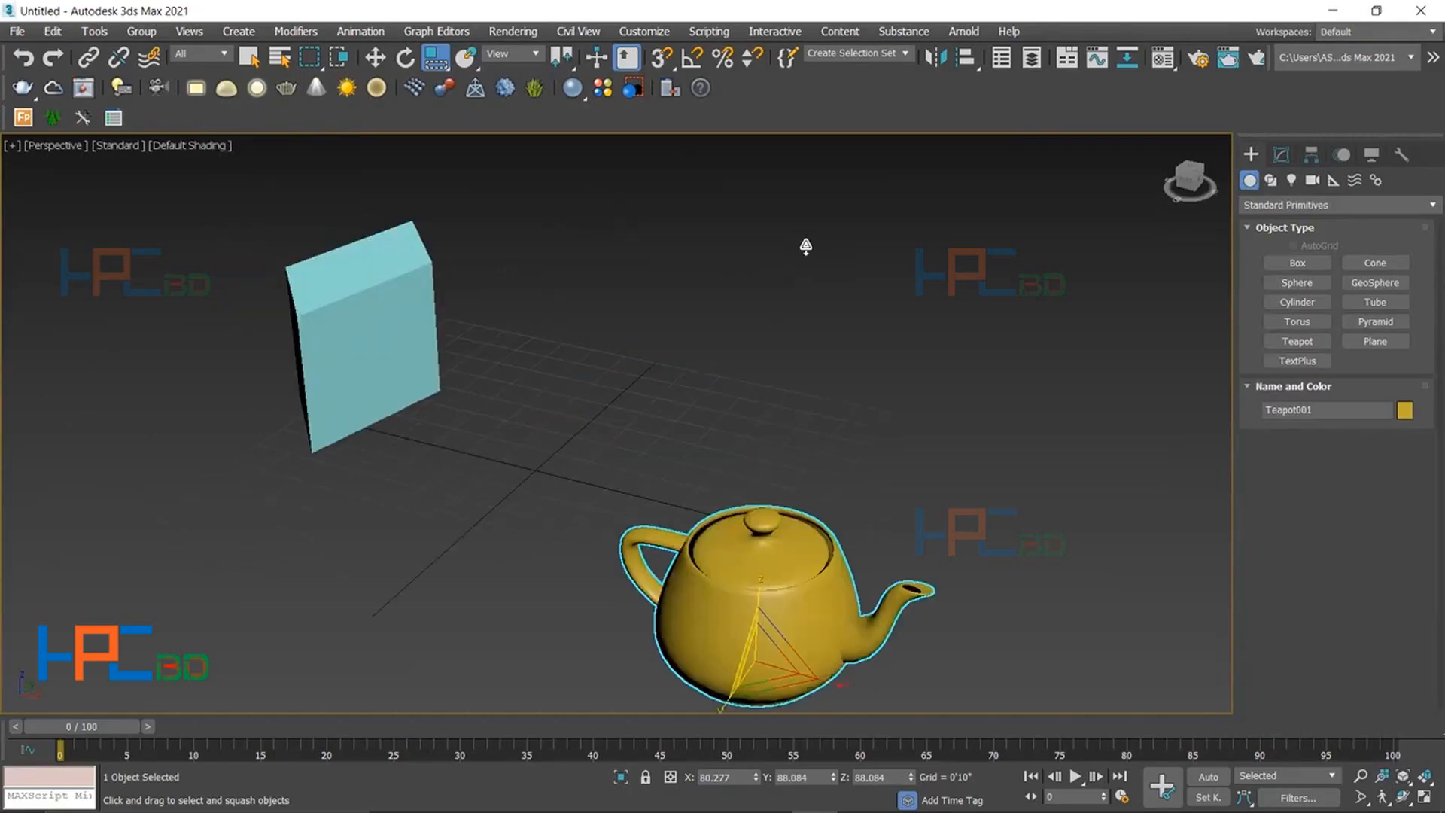
scroll(833, 281, down, 2)
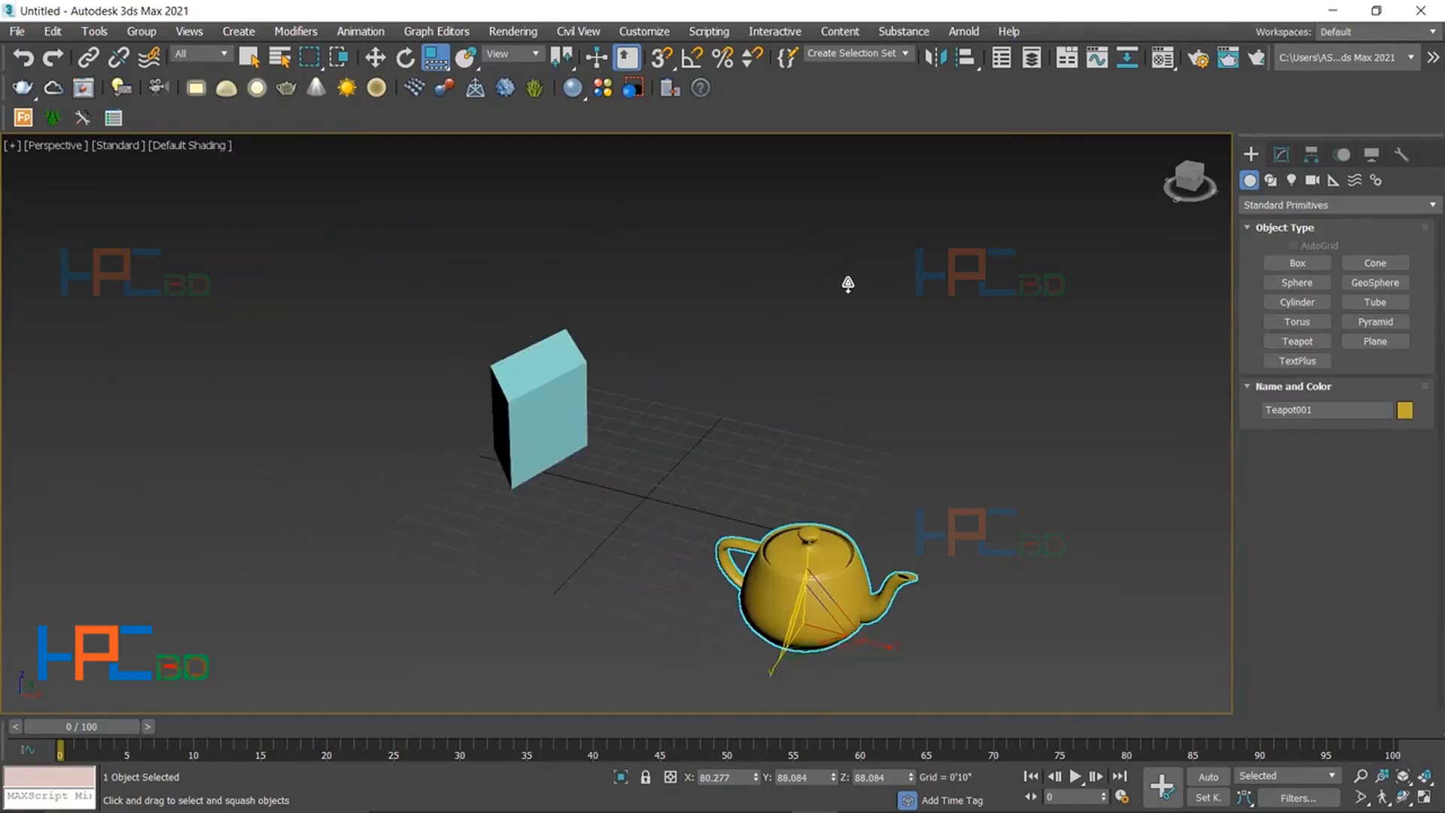
- View the teapot's scale values in the Scale Transform Type-In dialog and close it
right_click(862, 297)
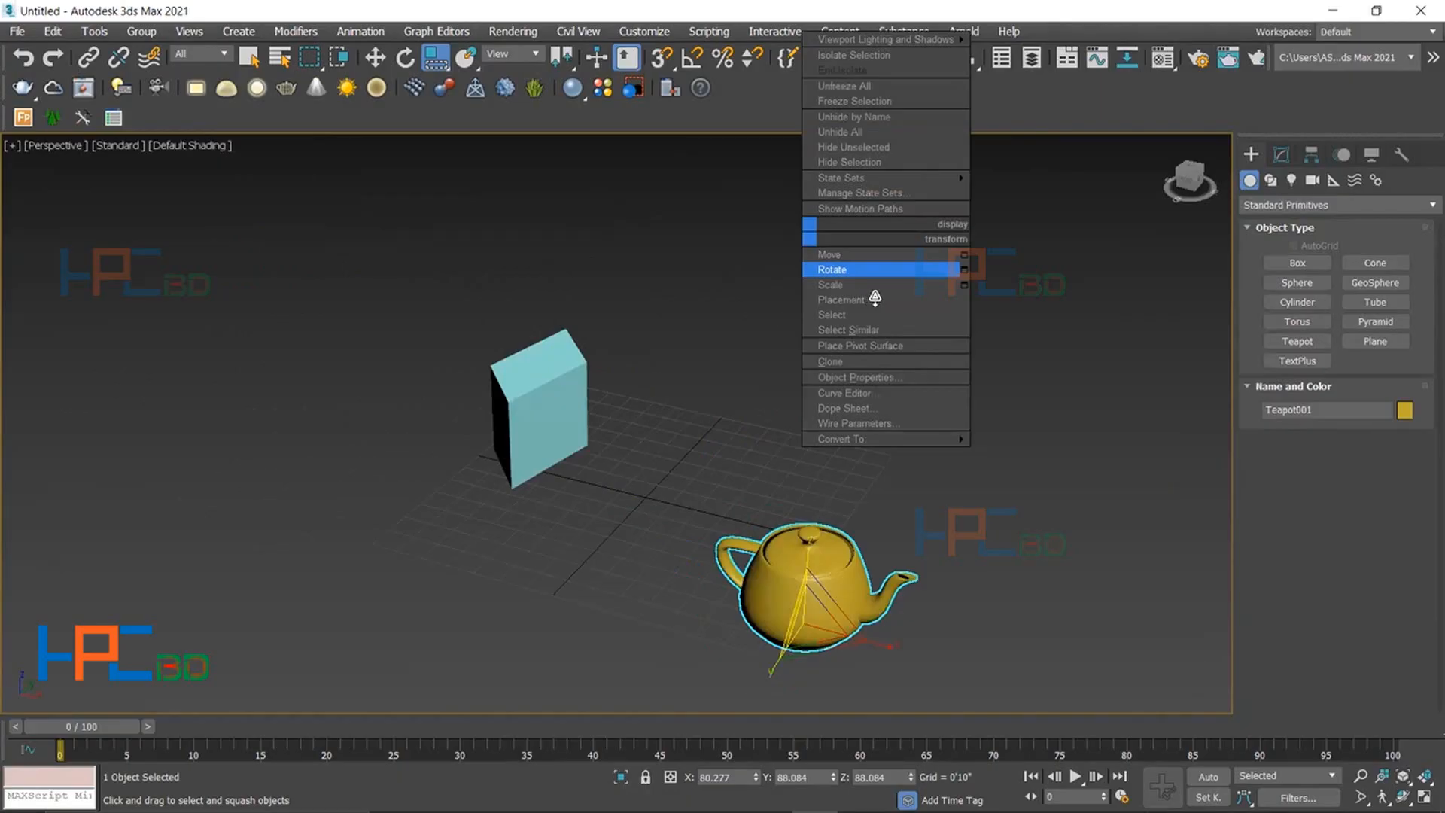
click(953, 326)
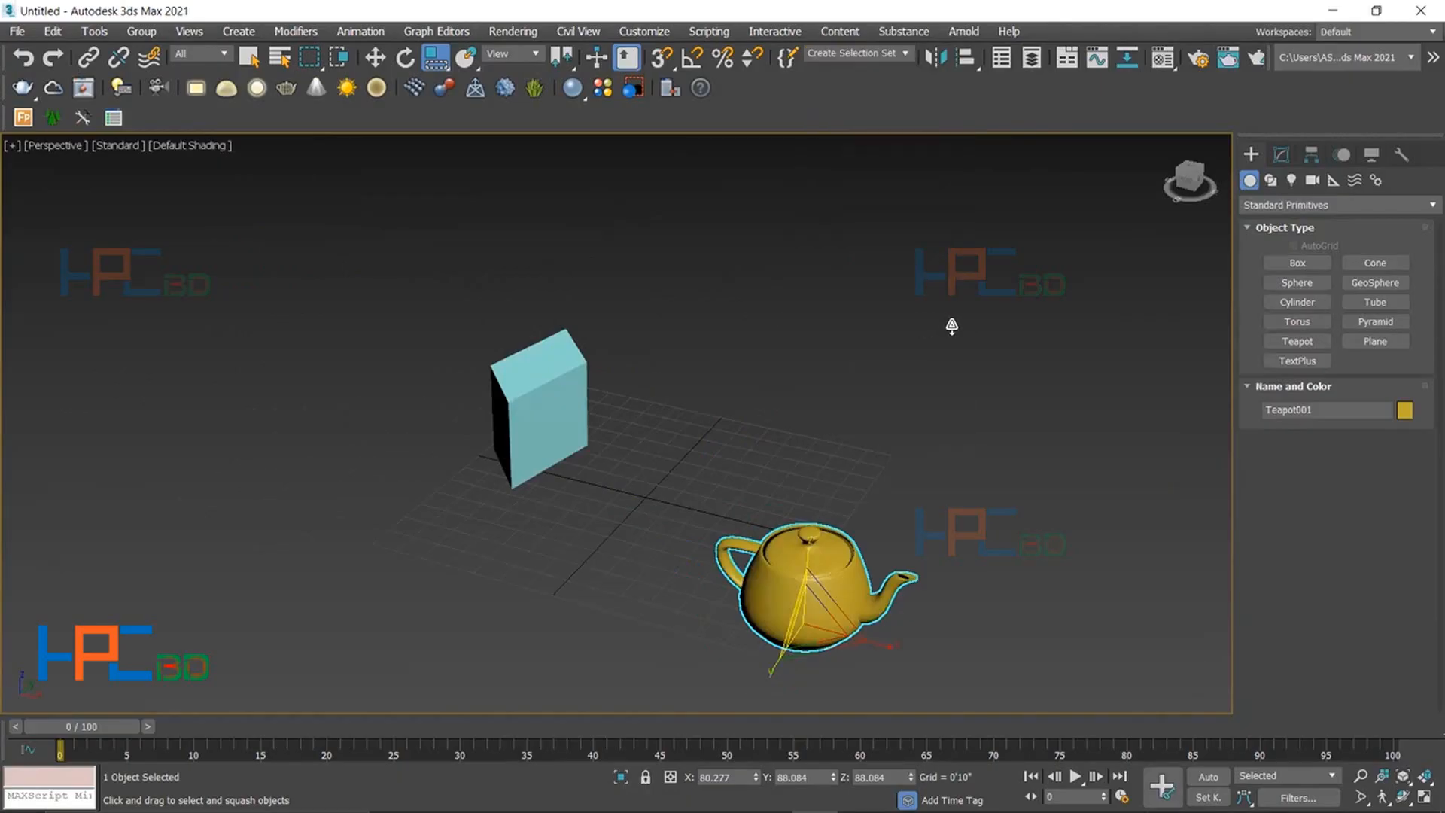
right_click(1006, 326)
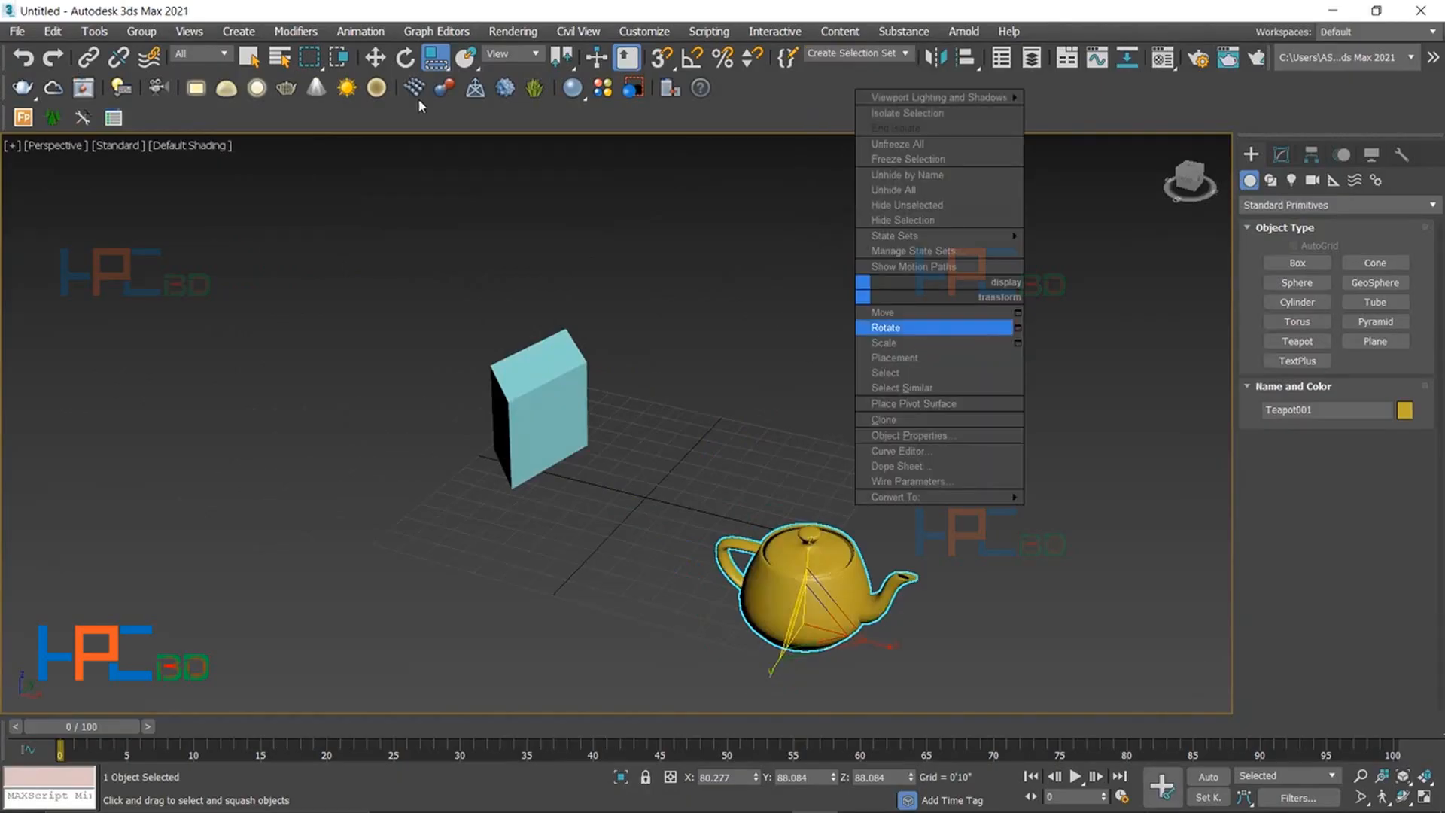
key(F12)
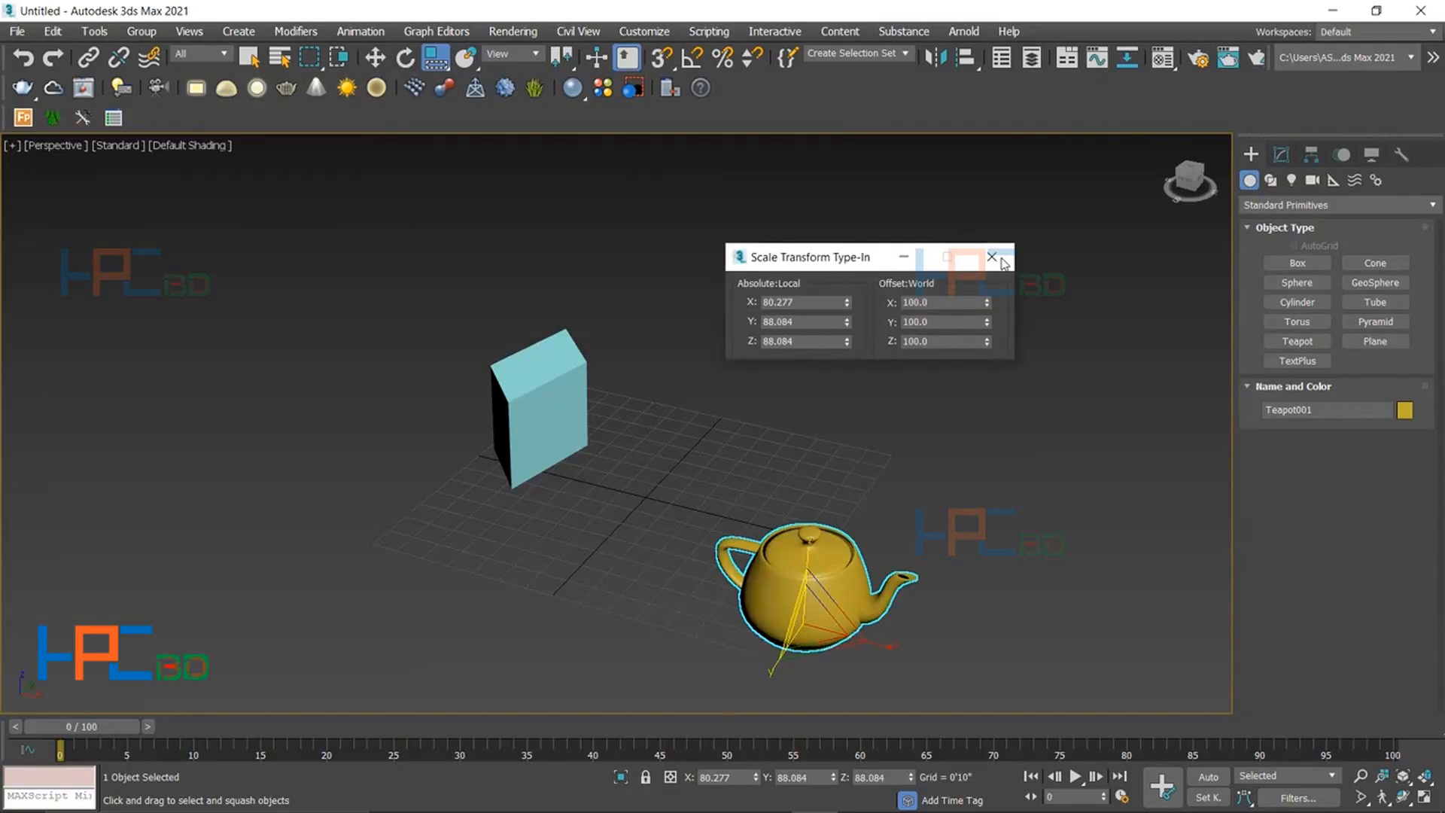
key(F12)
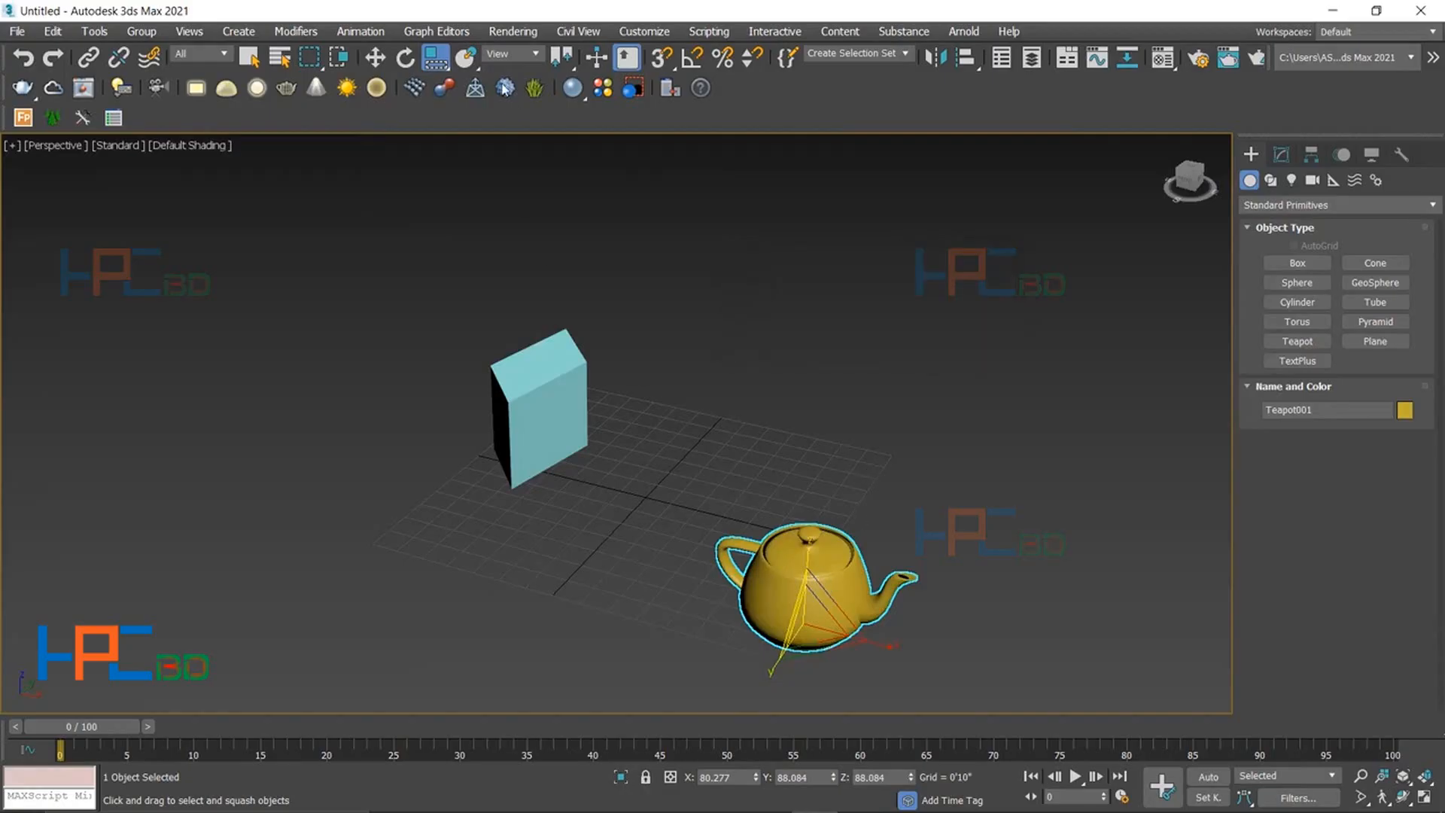
- Switch the selected teapot through the Move and Rotate tools and back to Squash
click(375, 57)
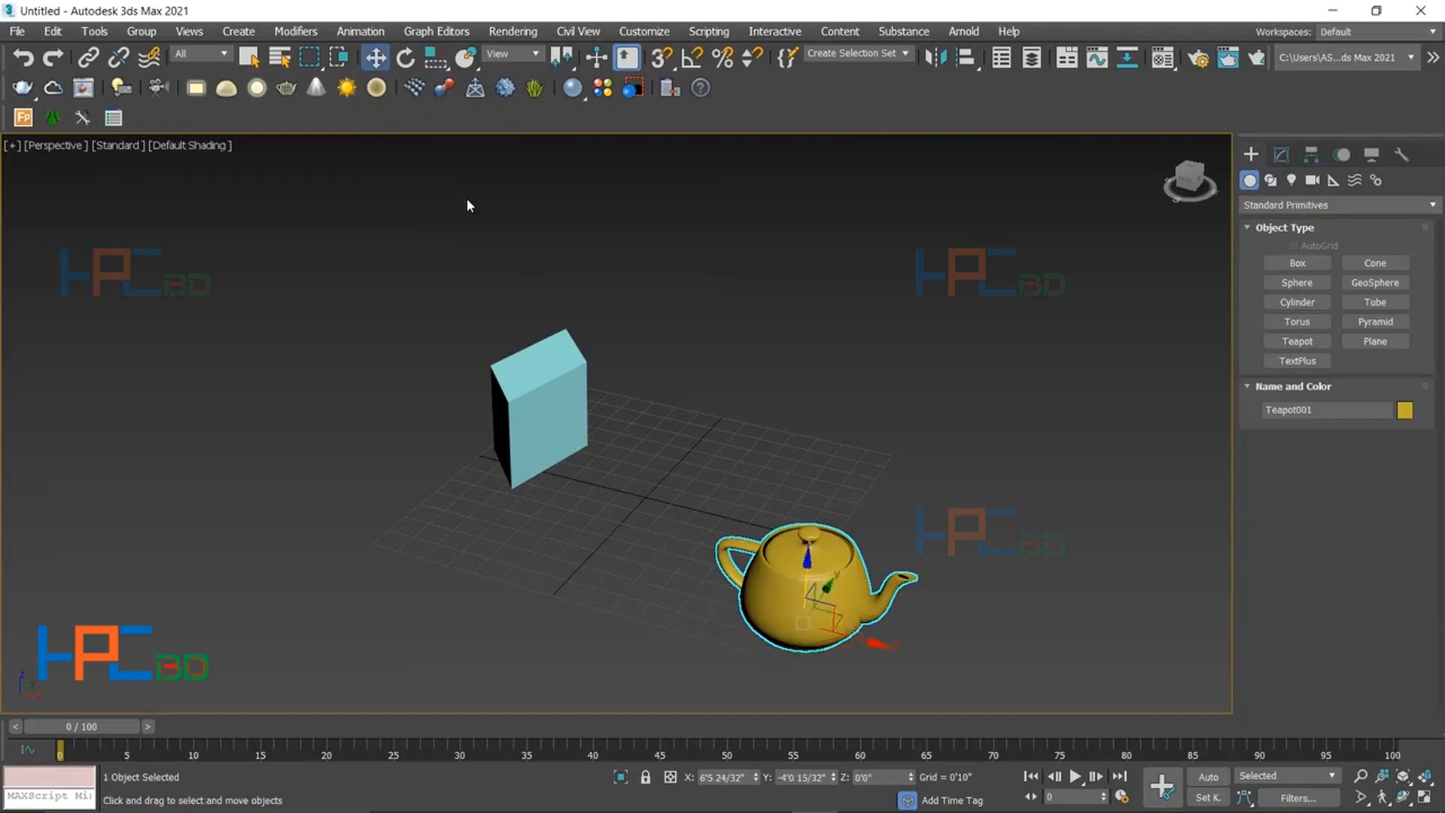
click(406, 58)
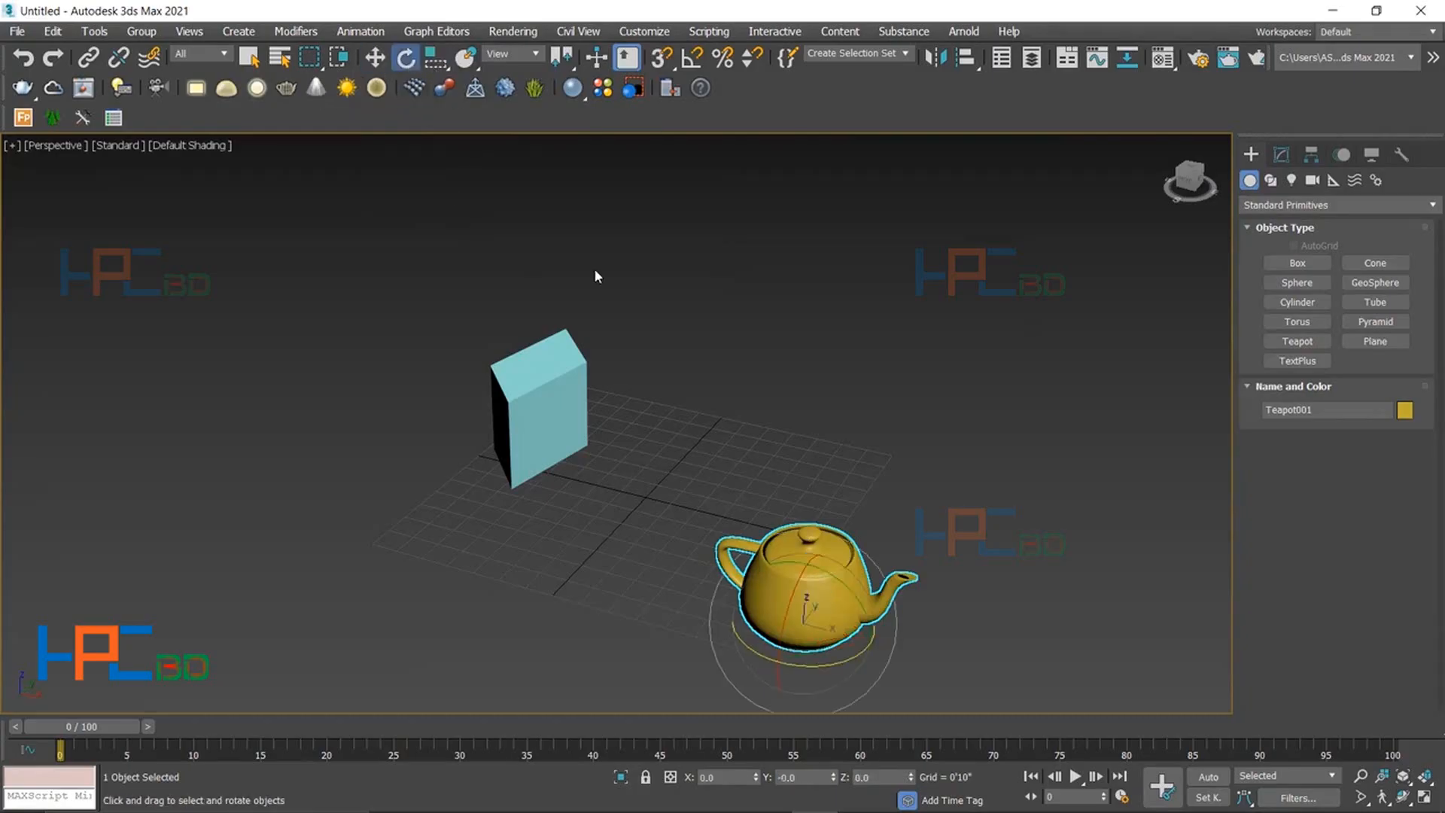
click(435, 57)
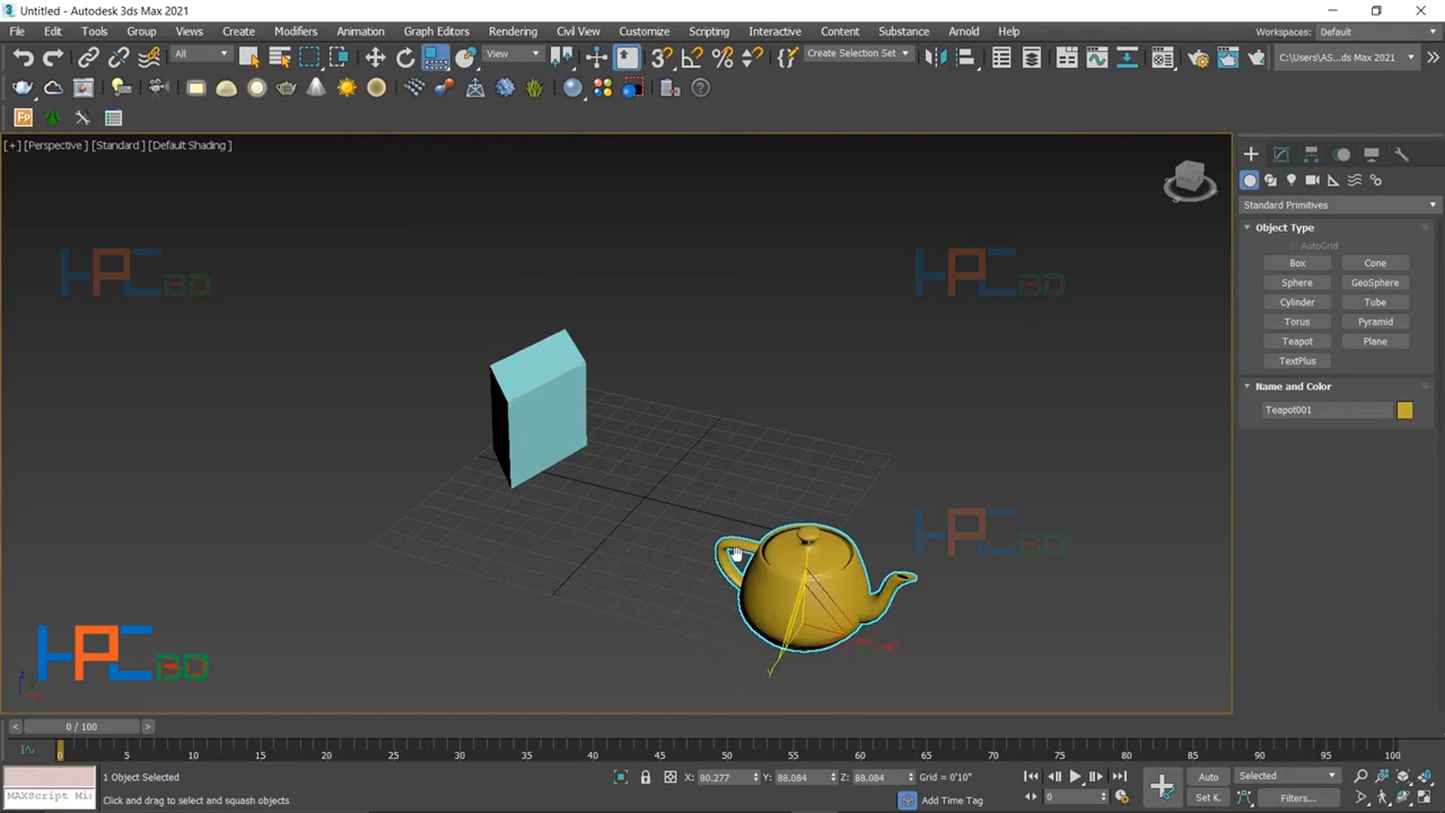
- Activate Select and Place for the teapot and show the tool's variants
middle_drag(791, 226, 757, 213)
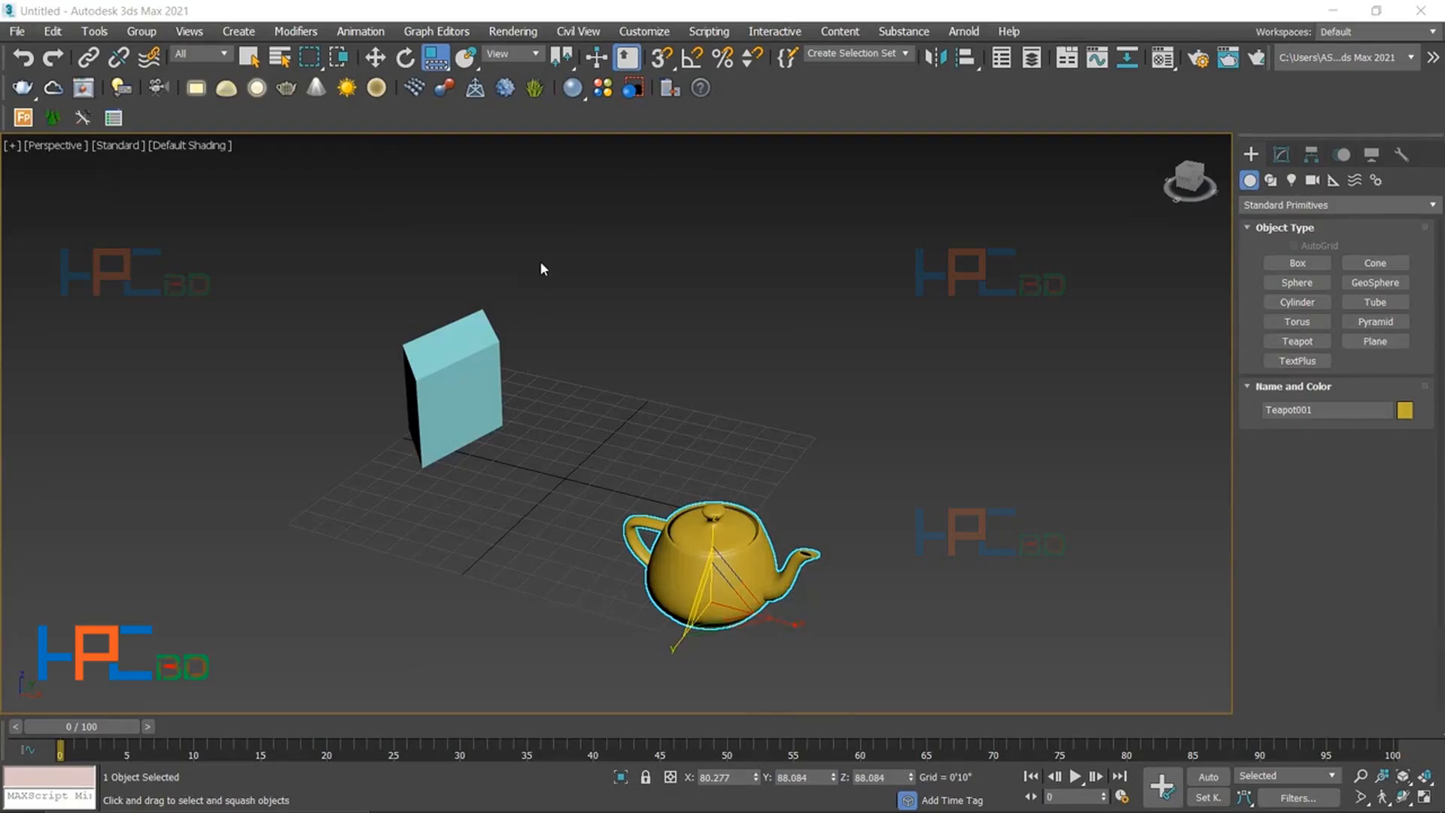
click(467, 59)
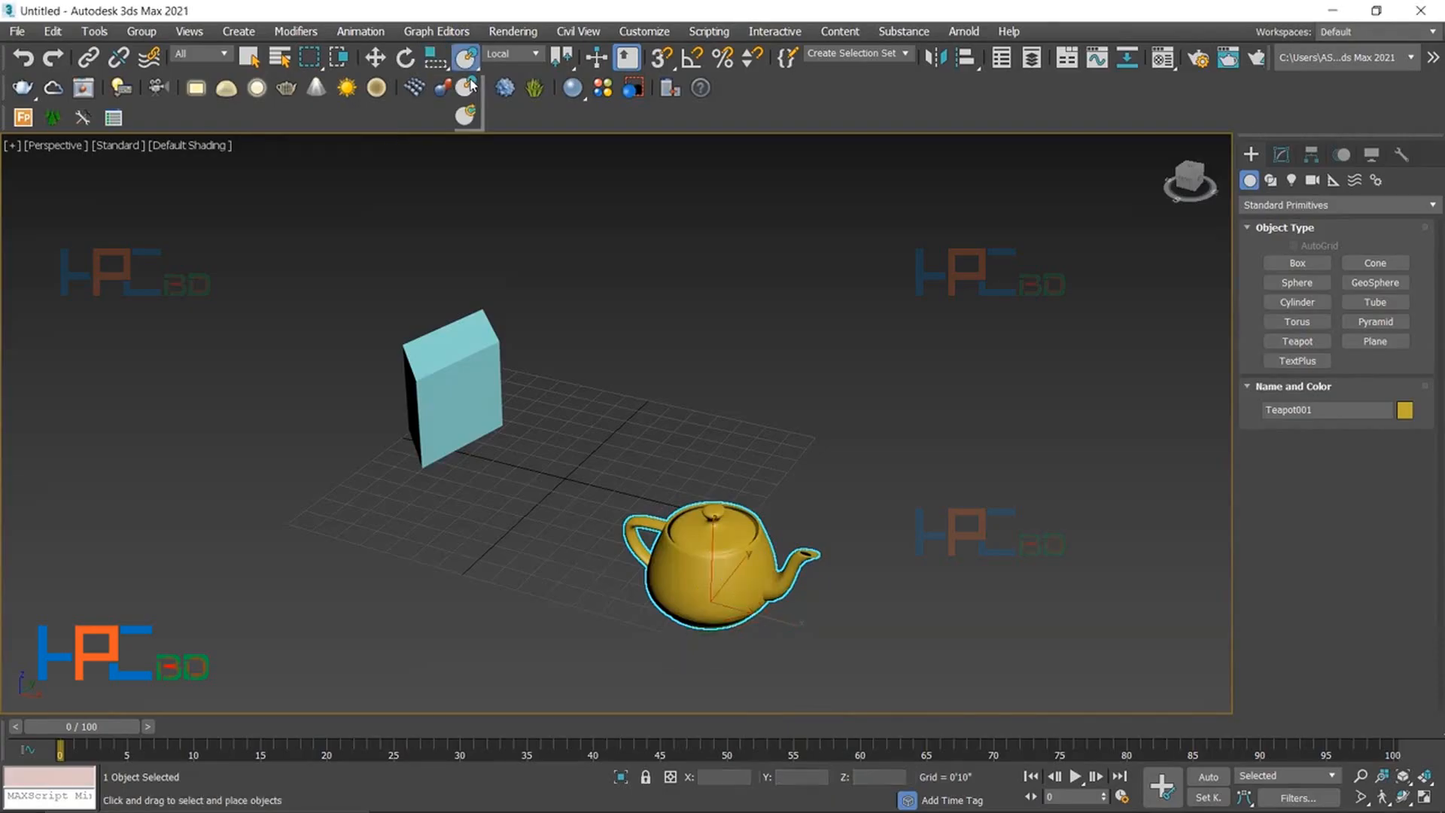